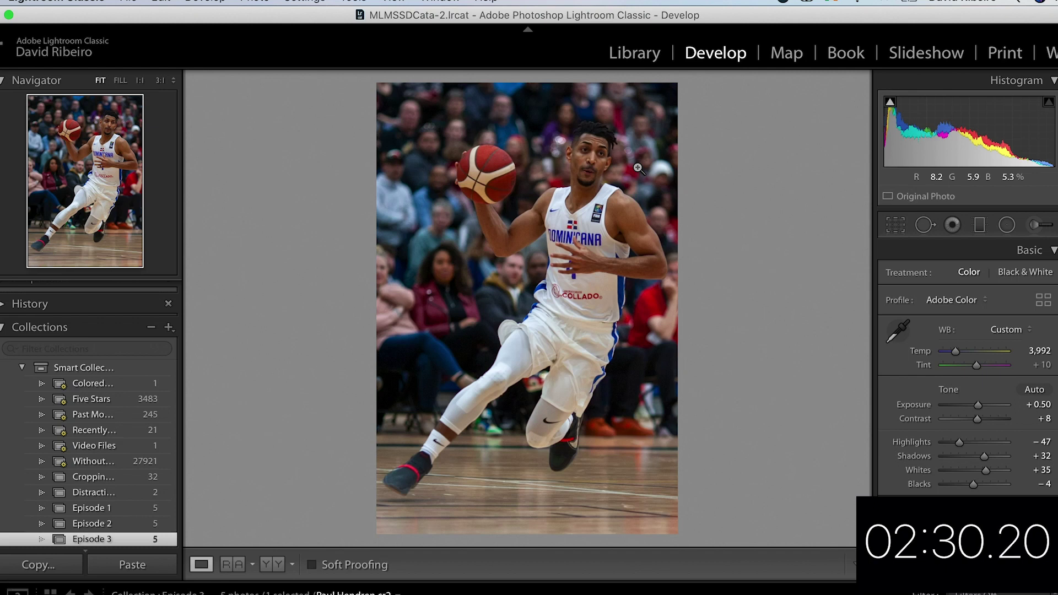
Step: Compare the before and after versions of the basketball photo side by side with the side panels hidden
key(Tab)
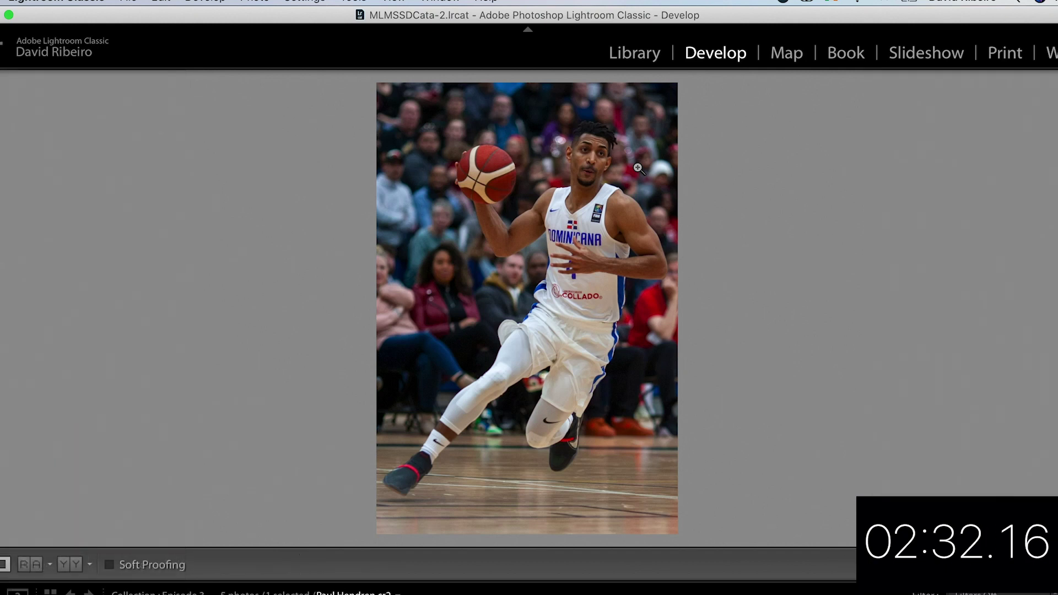
key(y)
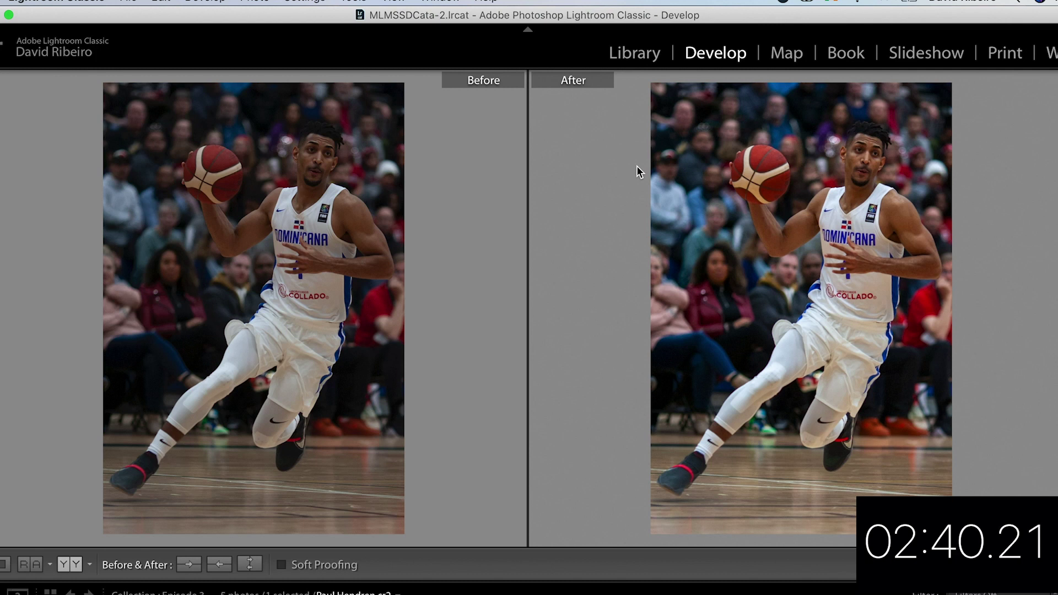
key(Tab)
key(y)
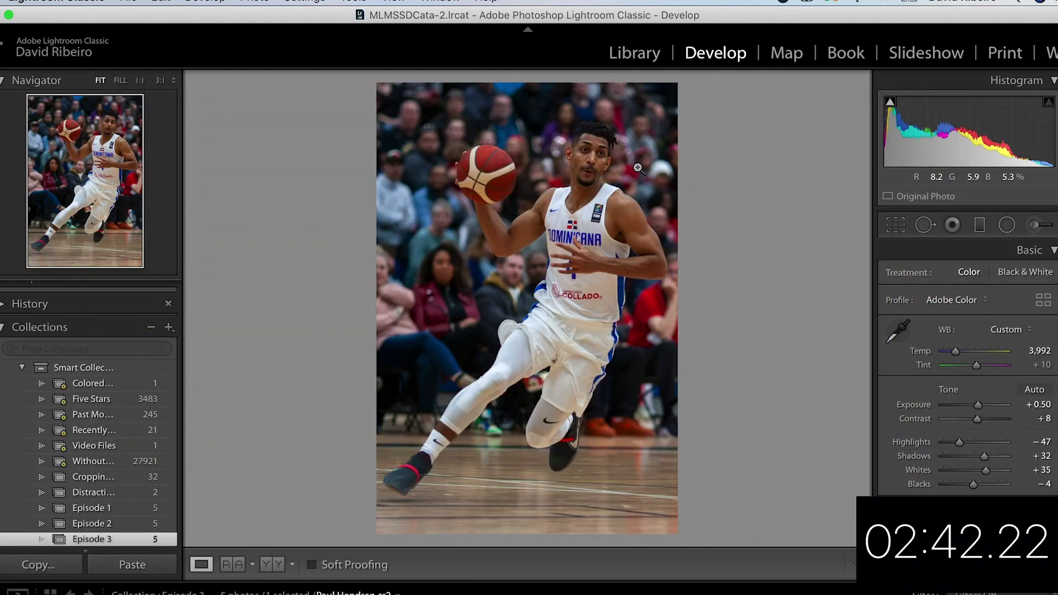
drag(977, 407, 979, 411)
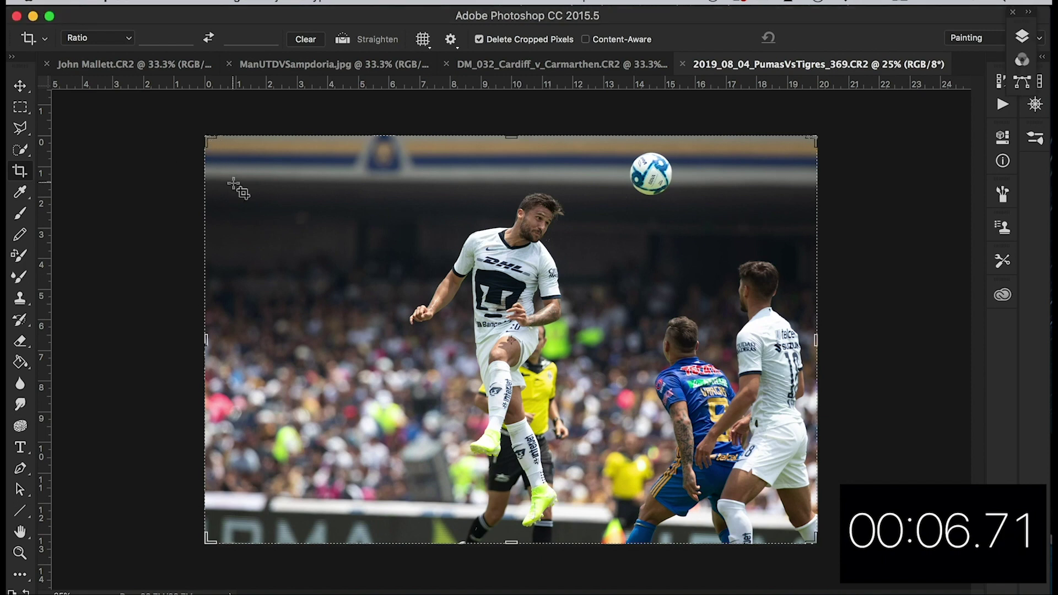
Step: In Photoshop, crop the soccer photo to a portrait frame around the jumping player and ball, rotating it slightly
drag(207, 138, 299, 137)
drag(720, 342, 669, 345)
drag(686, 557, 694, 558)
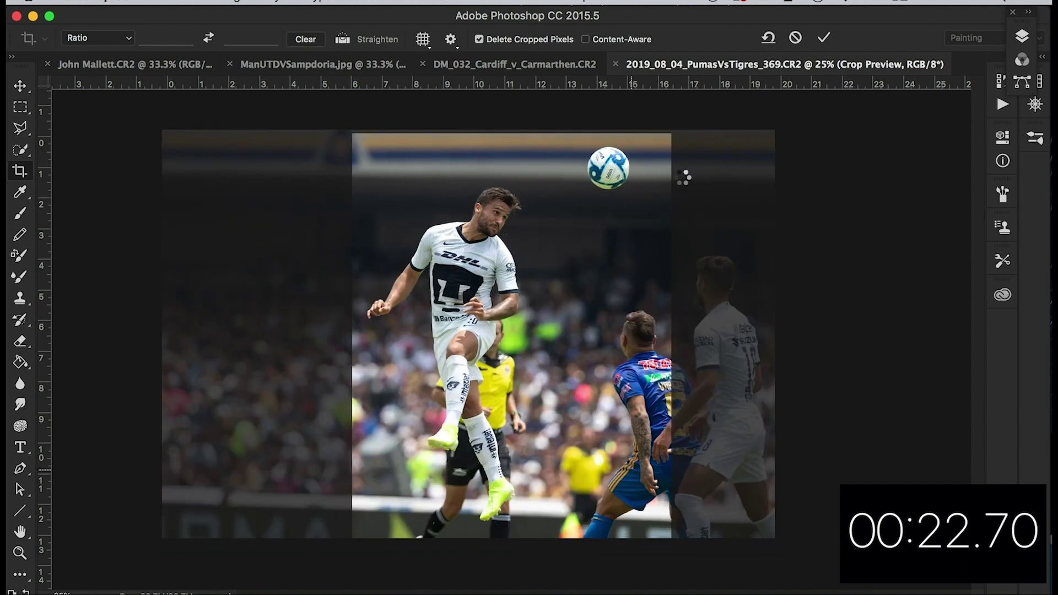
key(Return)
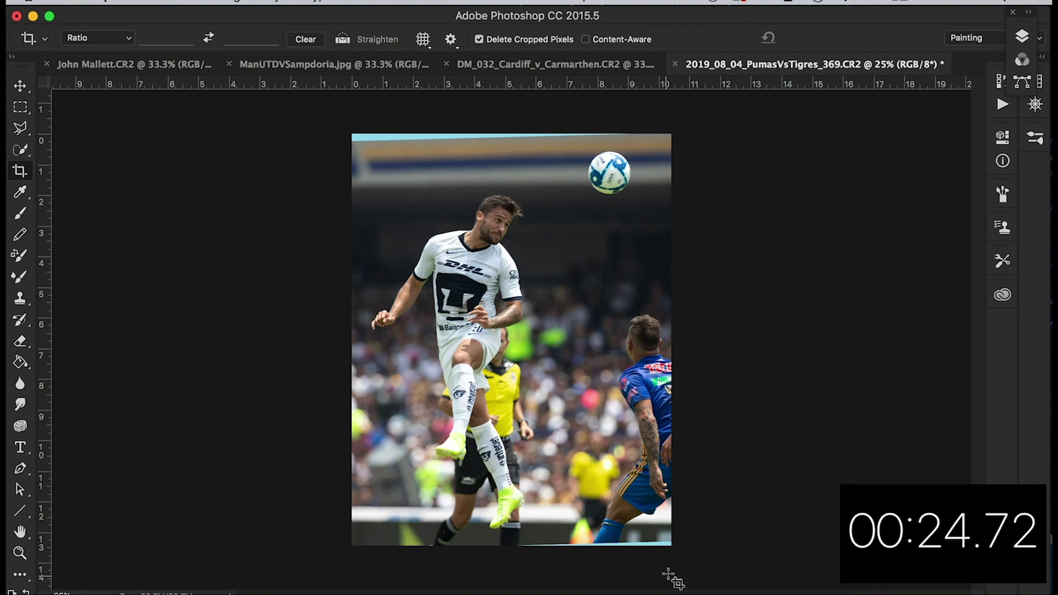
Step: Trim the blank wedges off the photo's upper and lower edges and straighten the crop slightly
click(638, 528)
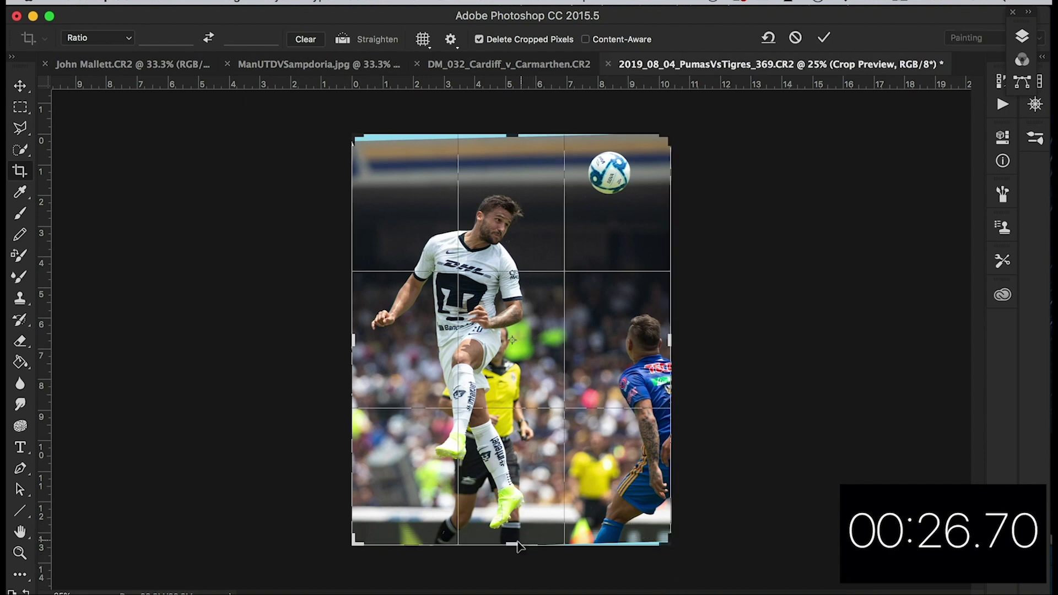
drag(515, 541, 515, 541)
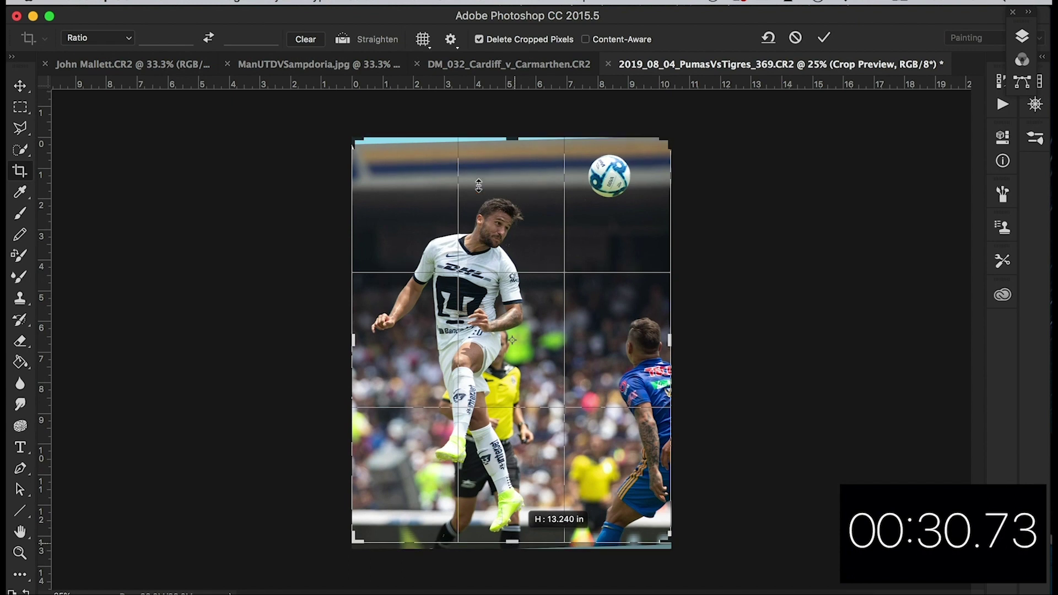
drag(512, 138, 514, 141)
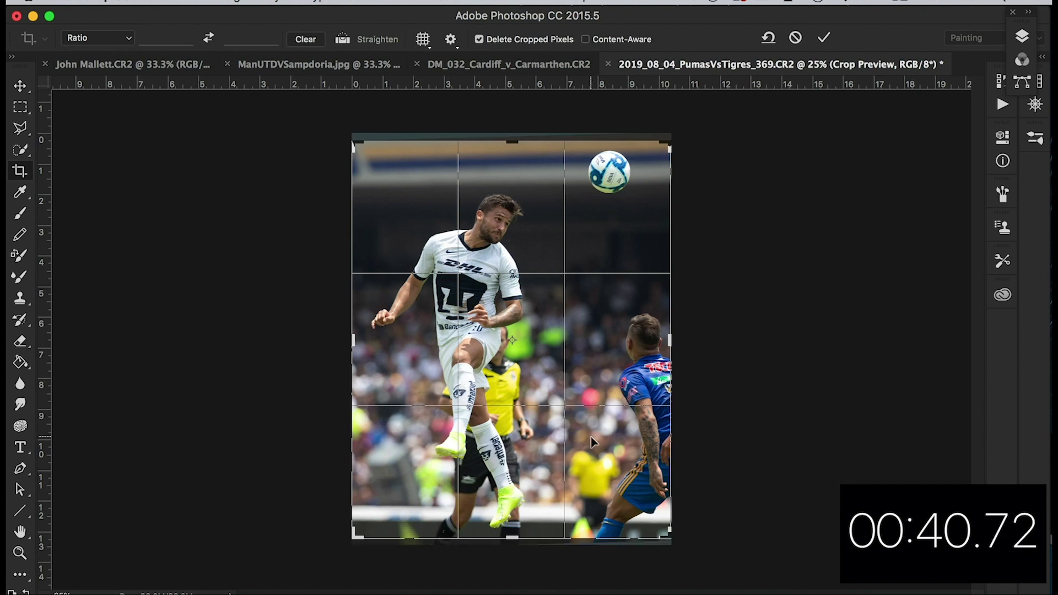
key(Return)
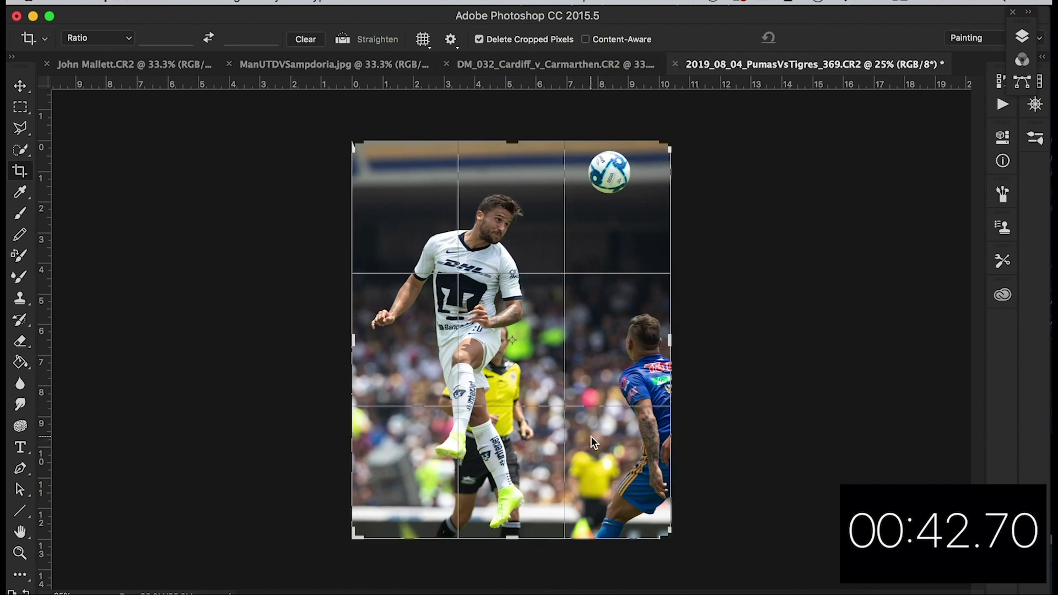
drag(683, 545, 687, 544)
key(Return)
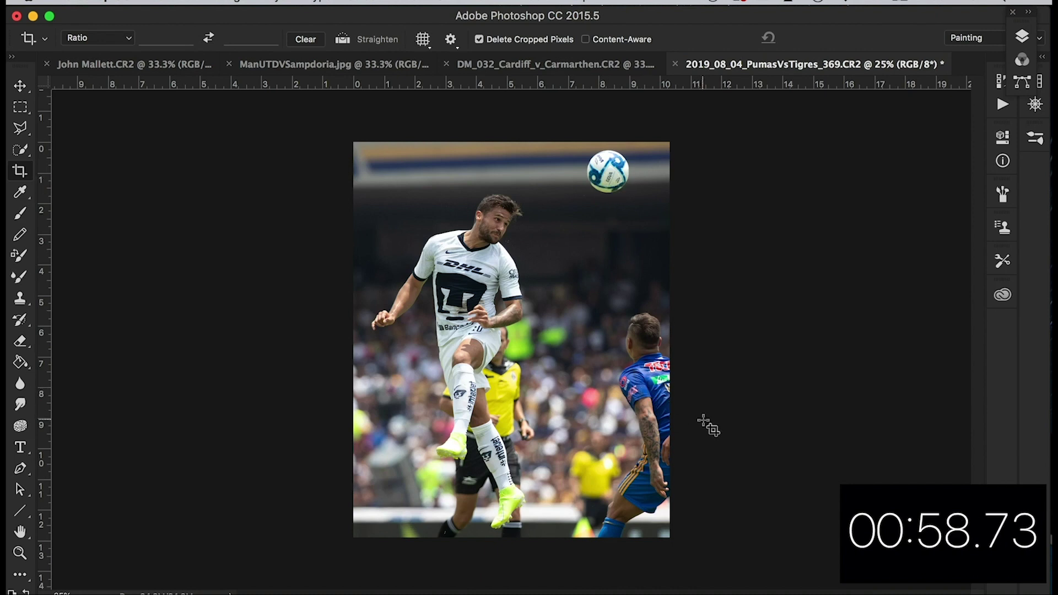
Step: Darken the photo's blacks with Levels, setting the black input level to 25
key(super+l)
drag(731, 272, 749, 272)
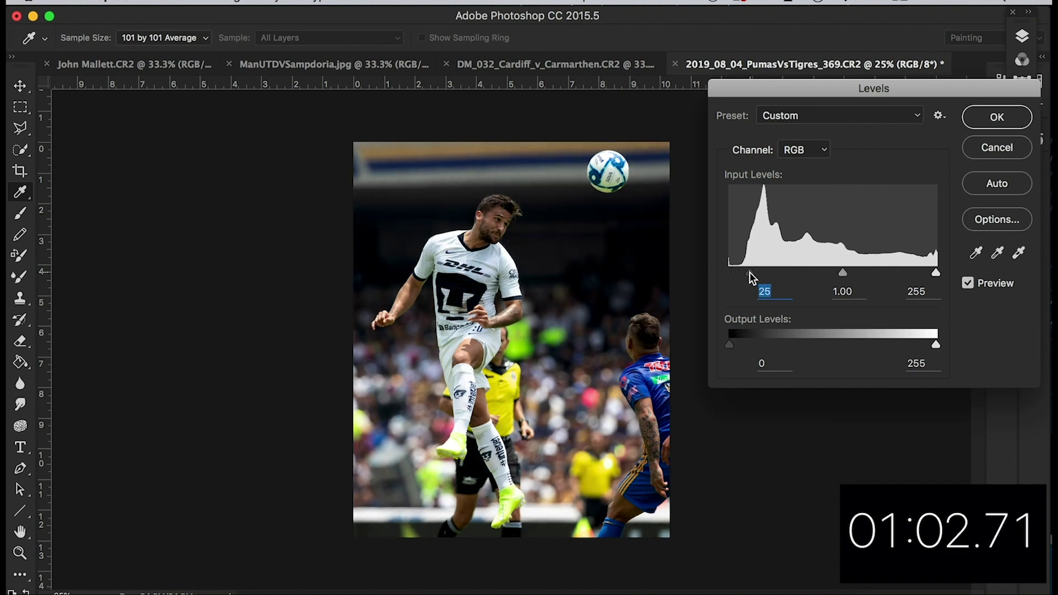
key(Return)
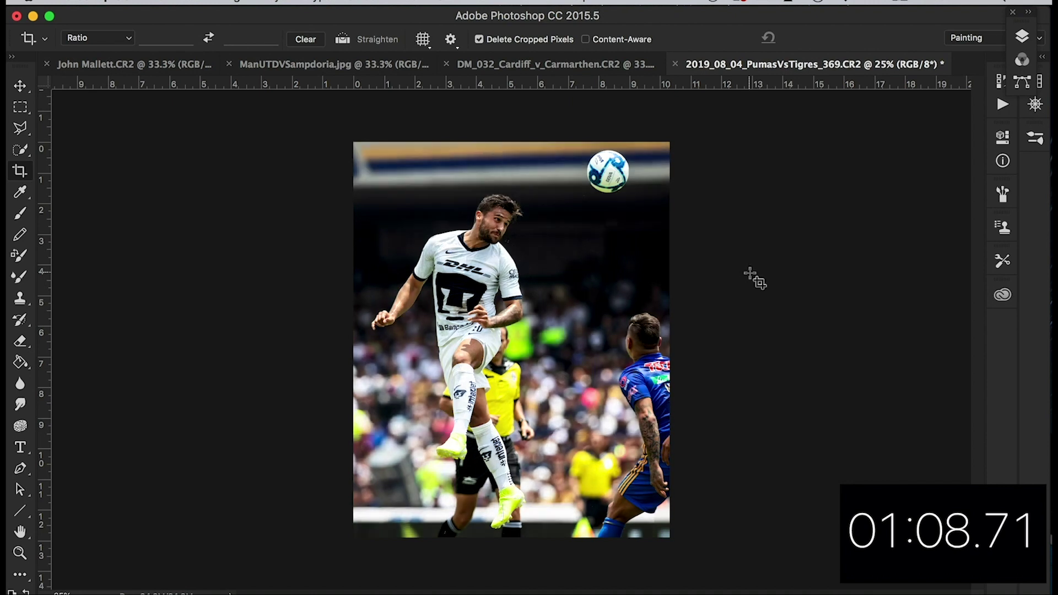
key(super+equal)
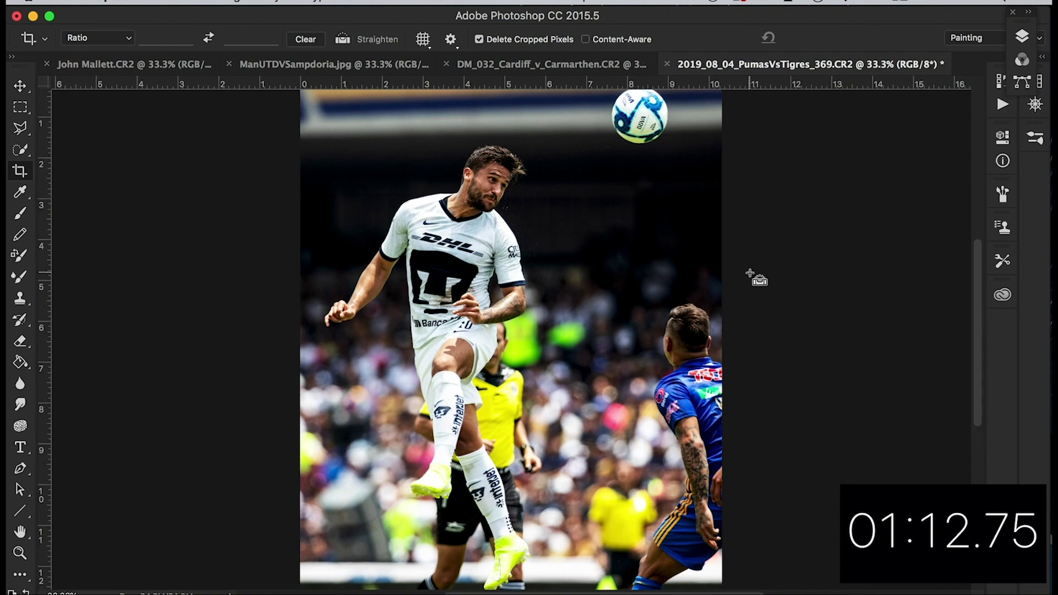
key(super+minus)
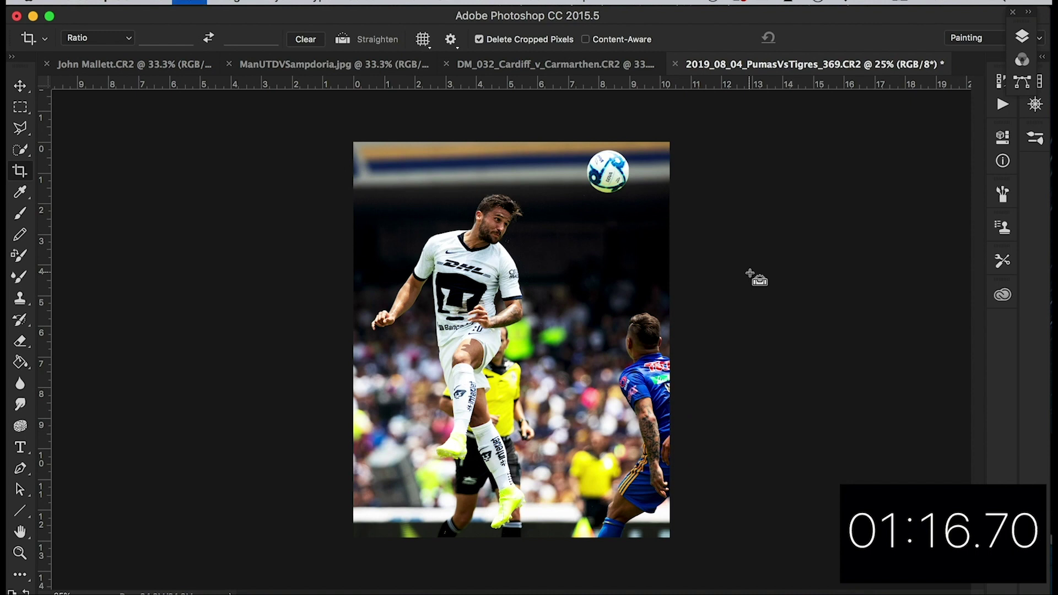
Step: Apply the Camera Raw Filter with Exposure -0.20, Highlights -22, Shadows +18 and Whites -6
click(414, 2)
click(441, 97)
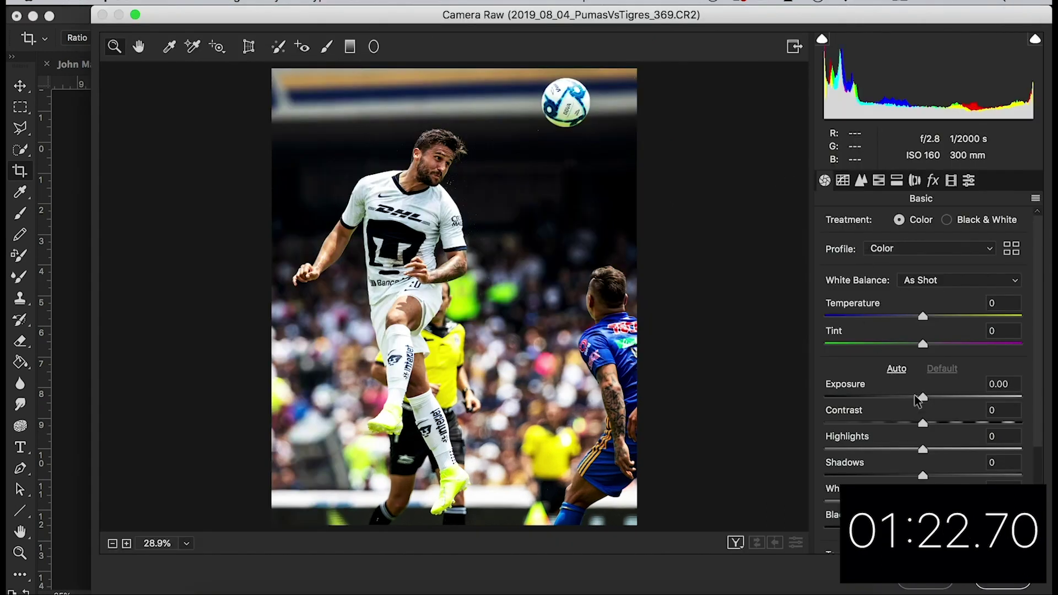
mouse_move(921, 395)
mouse_down()
mouse_move(908, 396)
mouse_move(917, 396)
mouse_up()
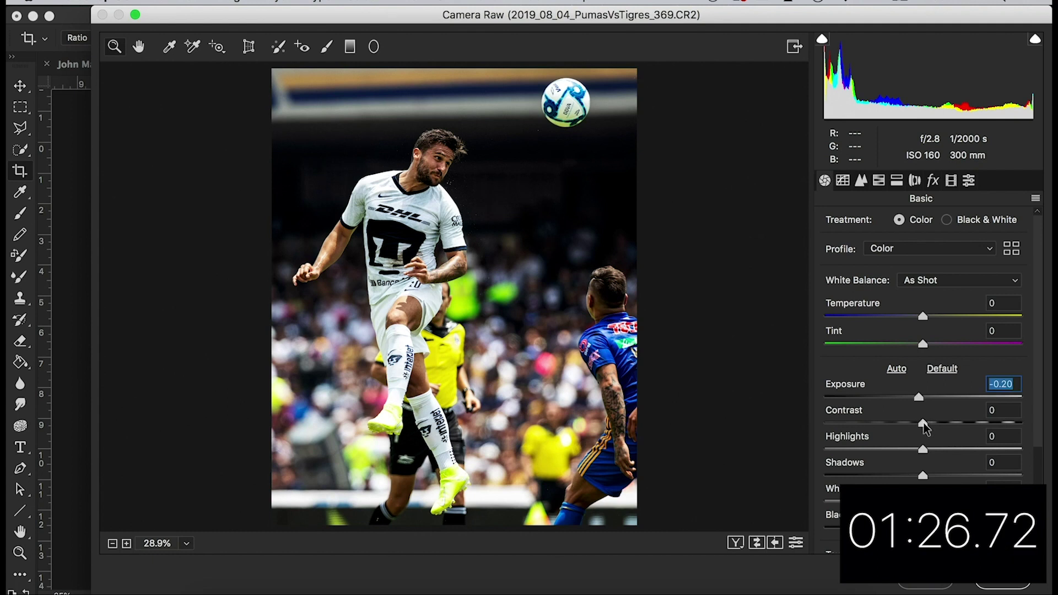
drag(922, 450, 941, 477)
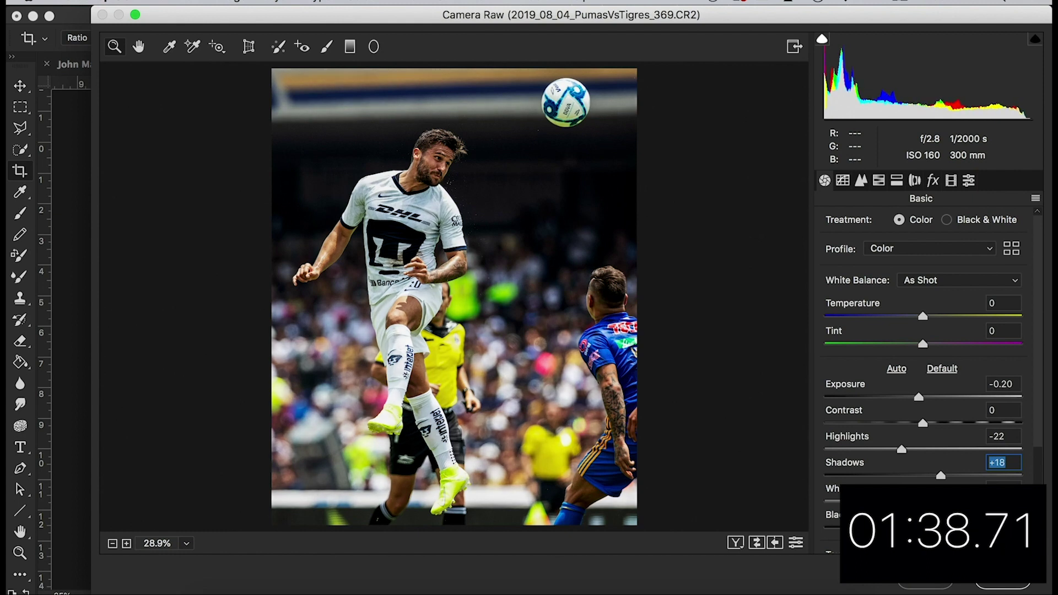
key(o)
key(o)
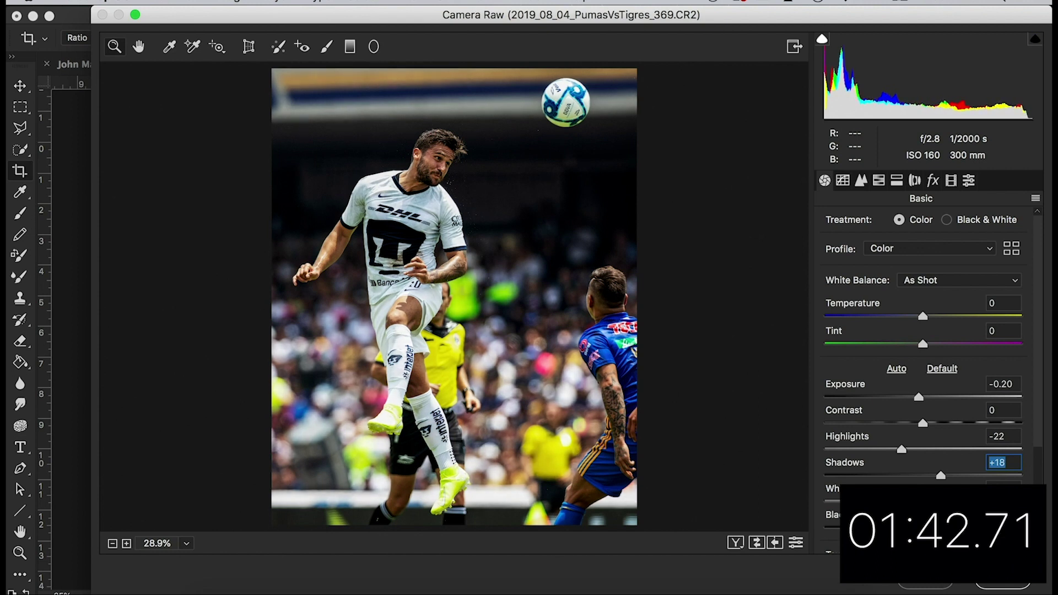
key(Tab)
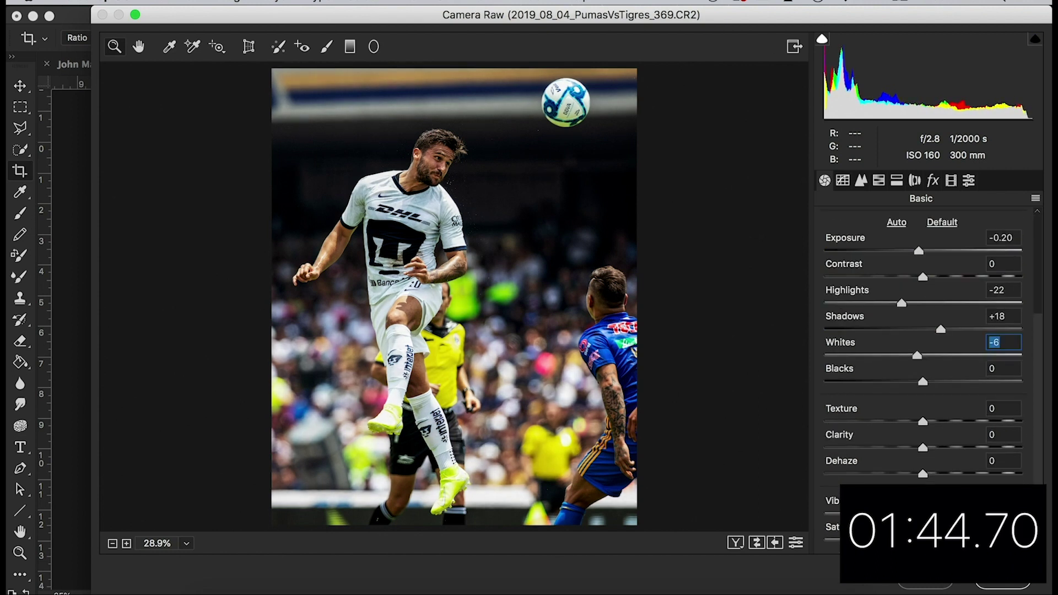
click(1001, 586)
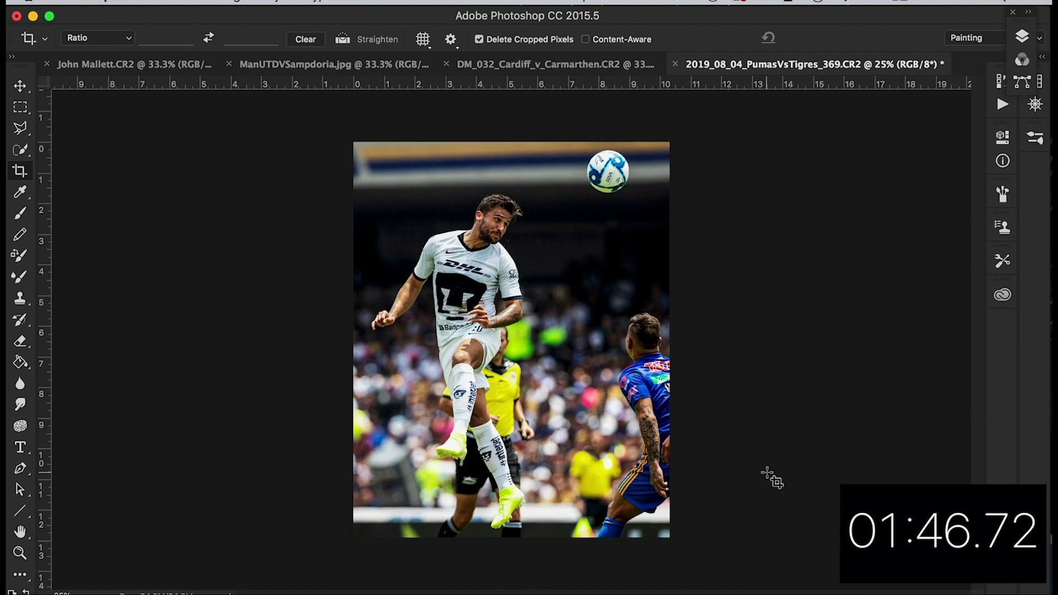
key(super+equal)
key(super+equal)
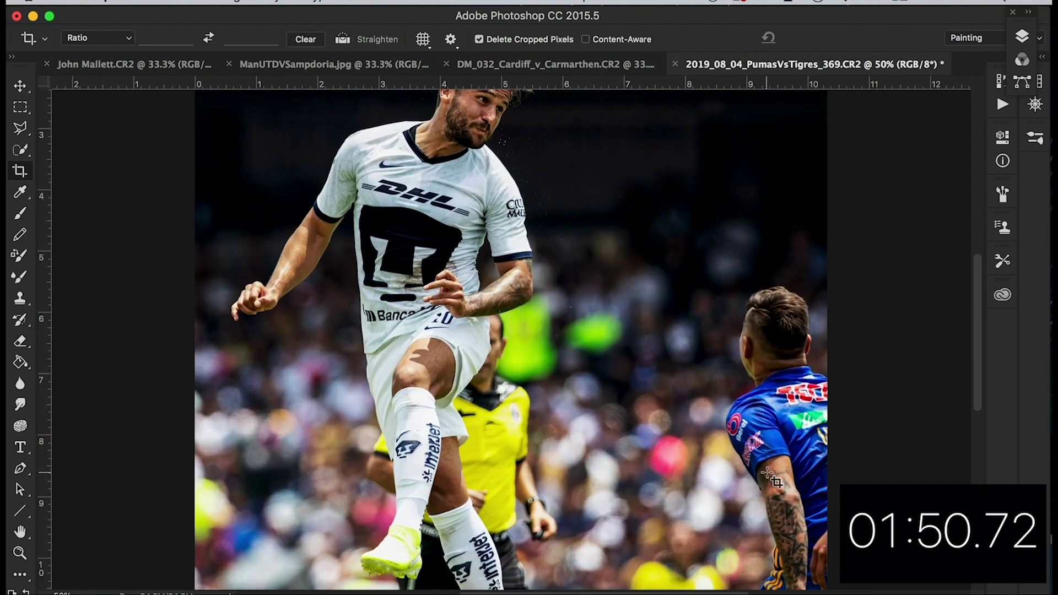
key(super+minus)
click(411, 3)
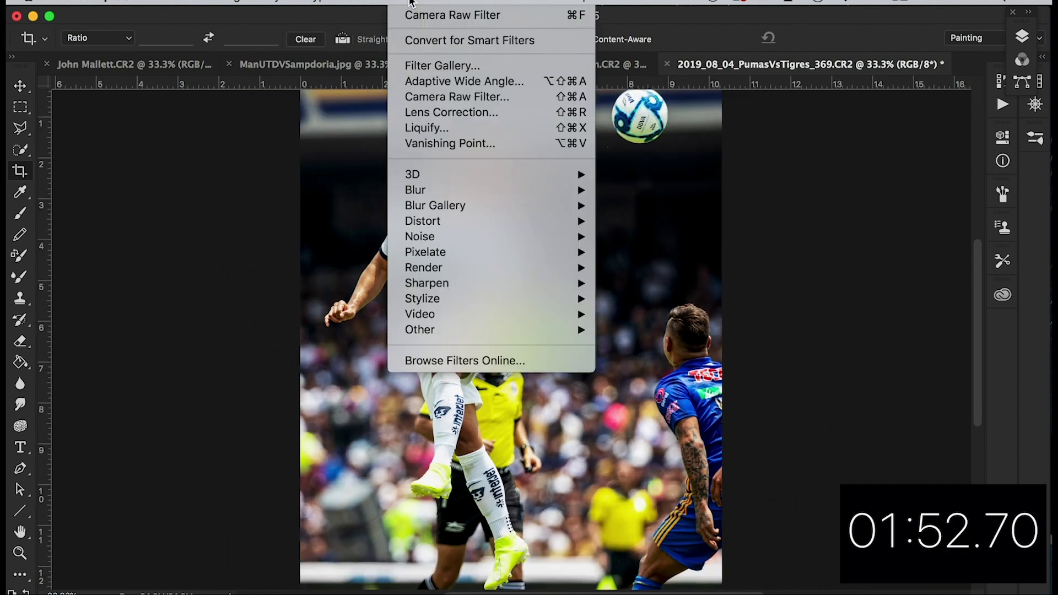
click(422, 112)
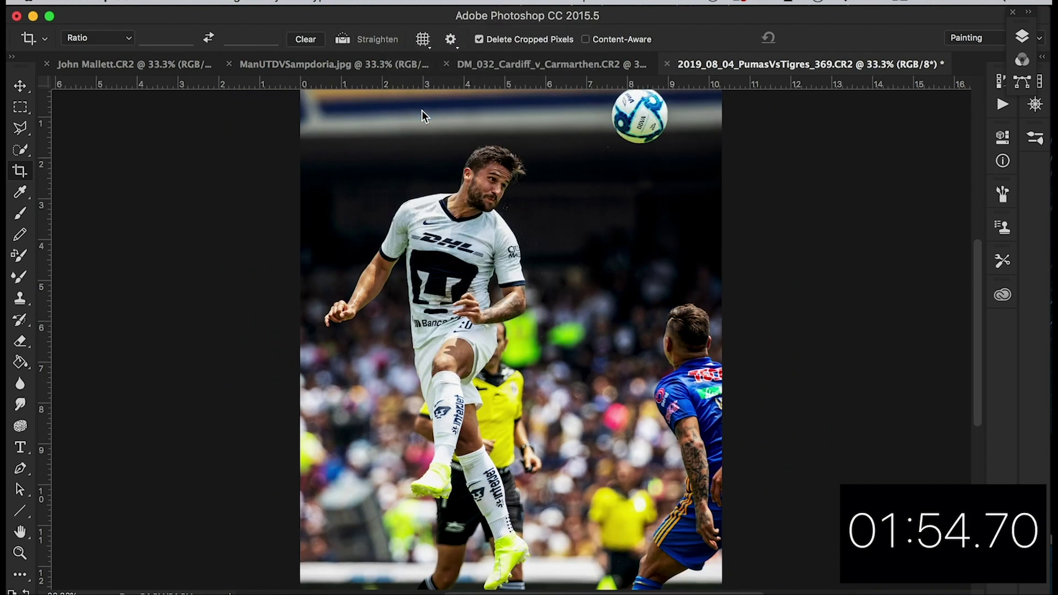
click(937, 72)
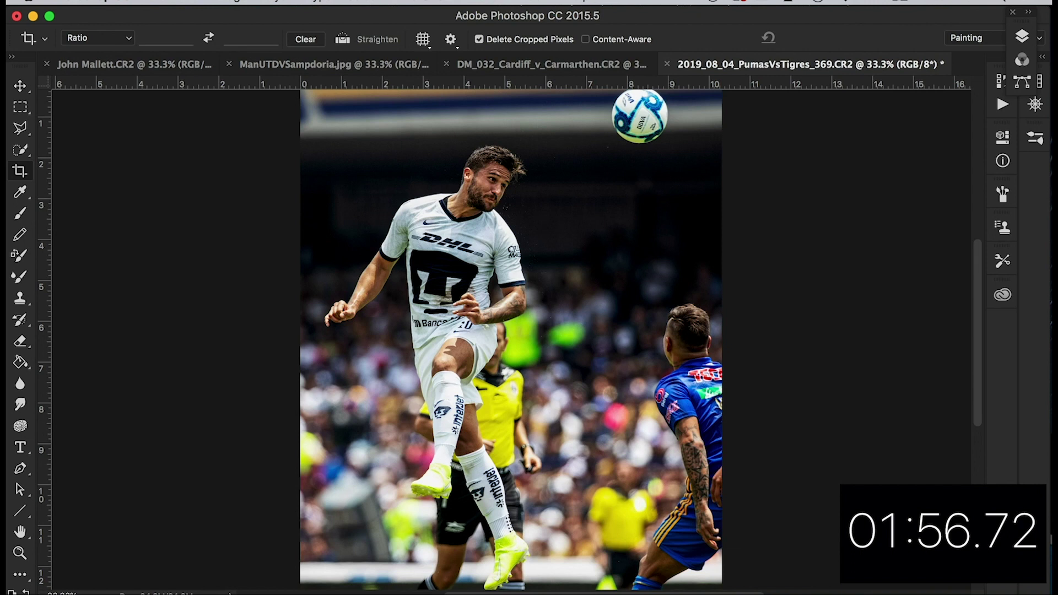
Step: Apply the Camera Raw Filter again with Luminance noise reduction set to 33
click(410, 3)
click(421, 108)
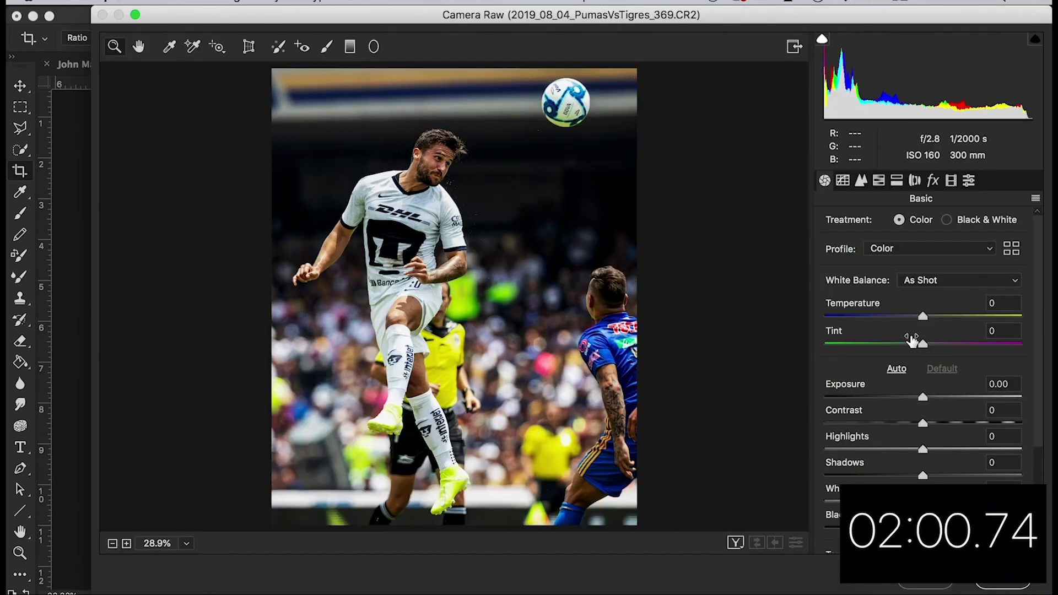
click(861, 181)
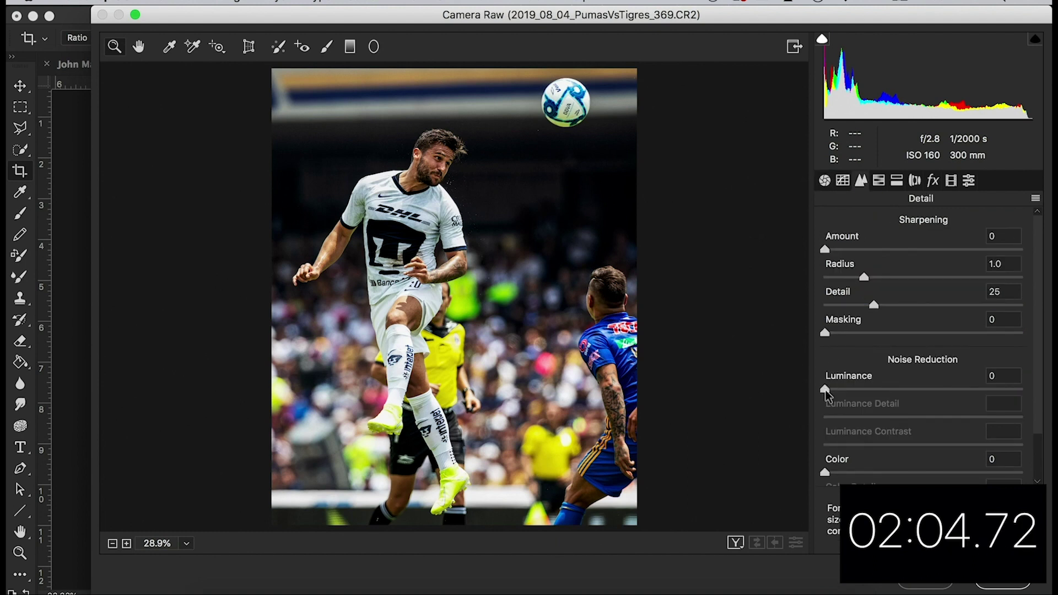
drag(825, 390, 828, 389)
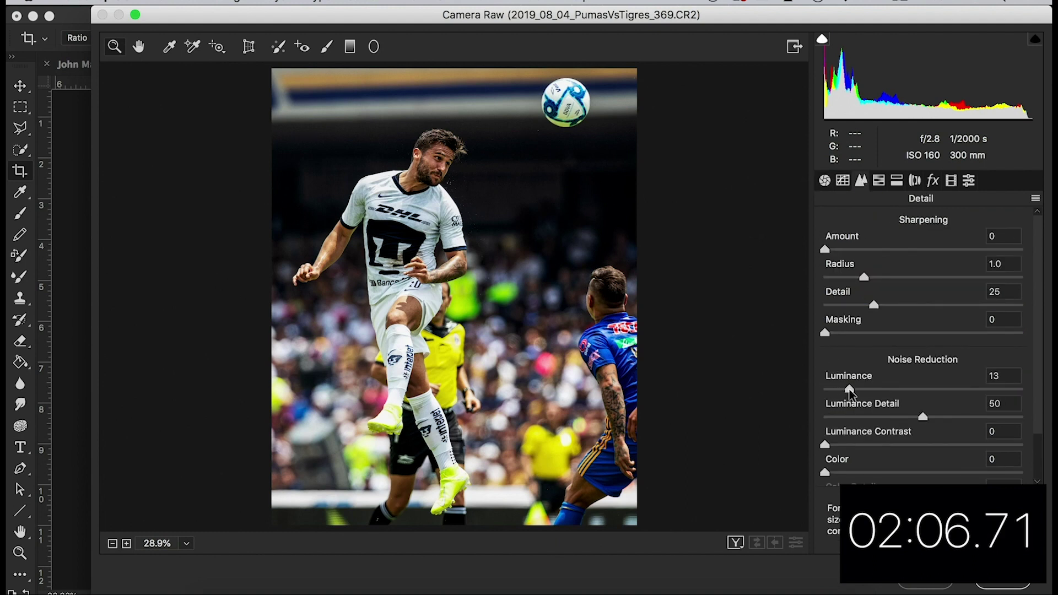
key(super+equal)
key(super+equal)
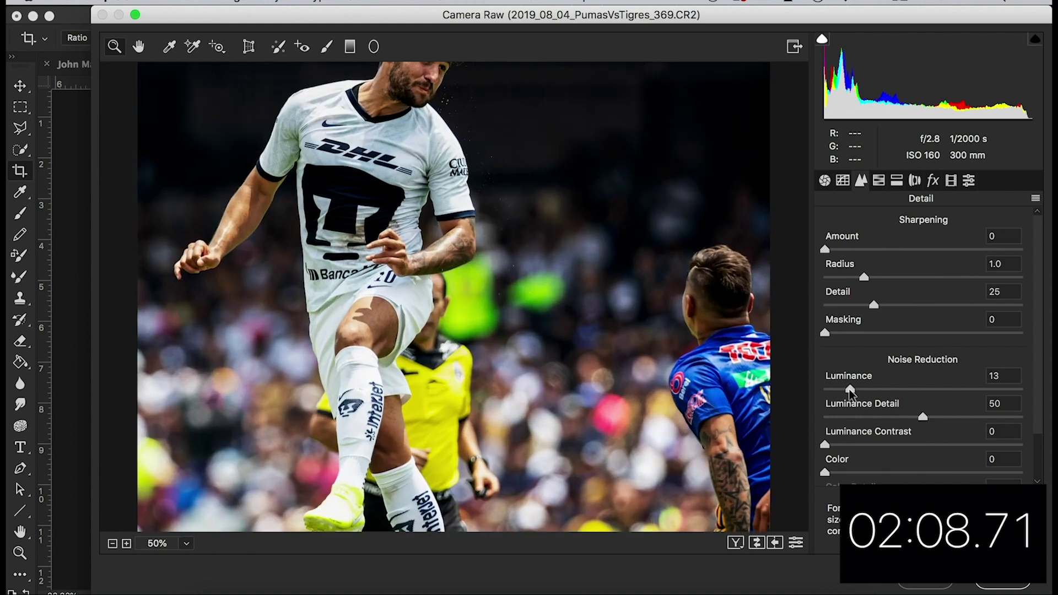
click(562, 303)
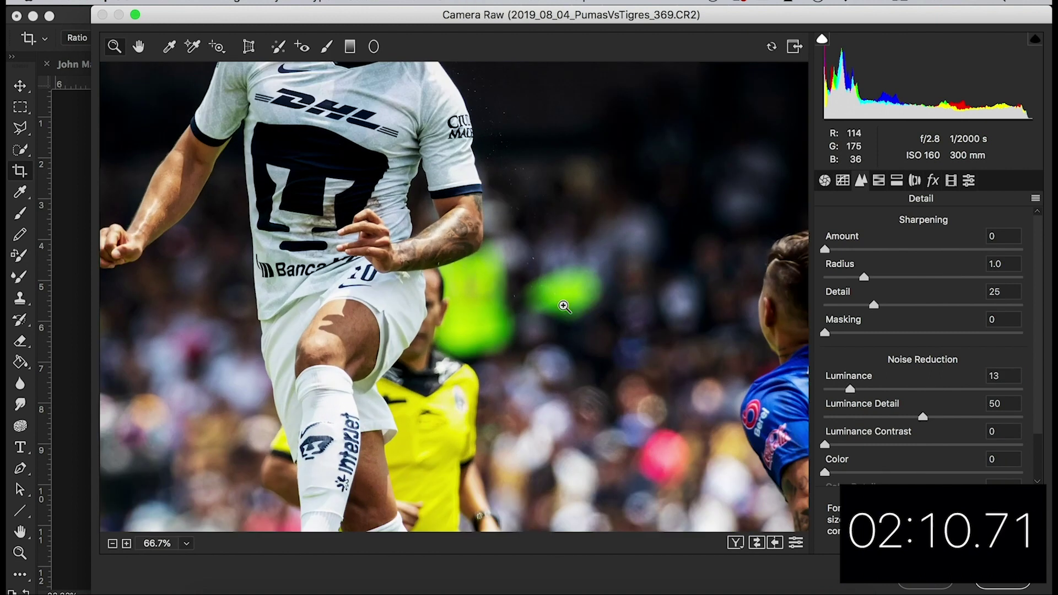
scroll(564, 306, up, 5)
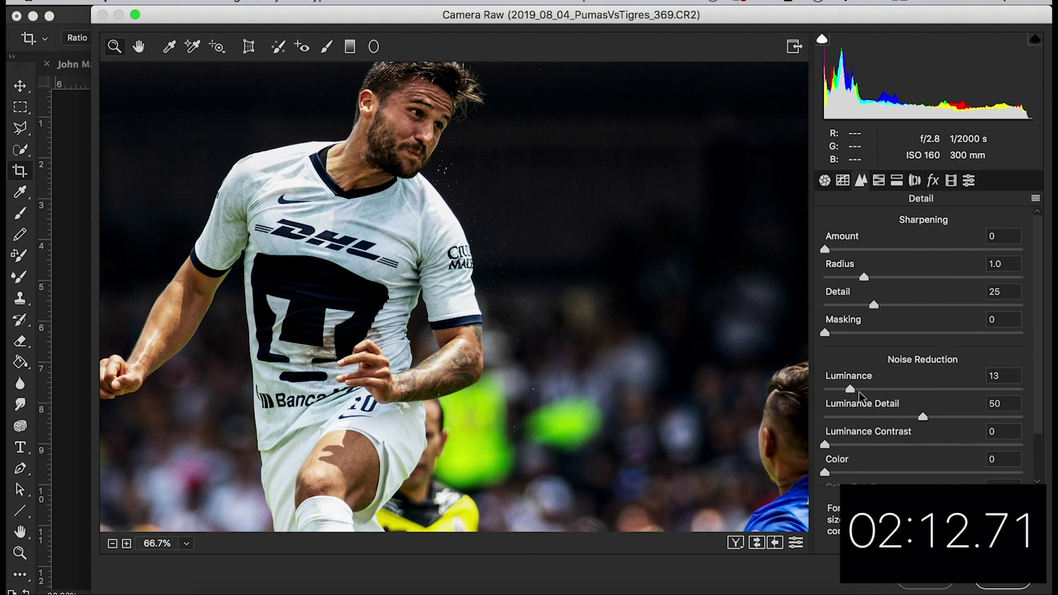
drag(849, 389, 888, 391)
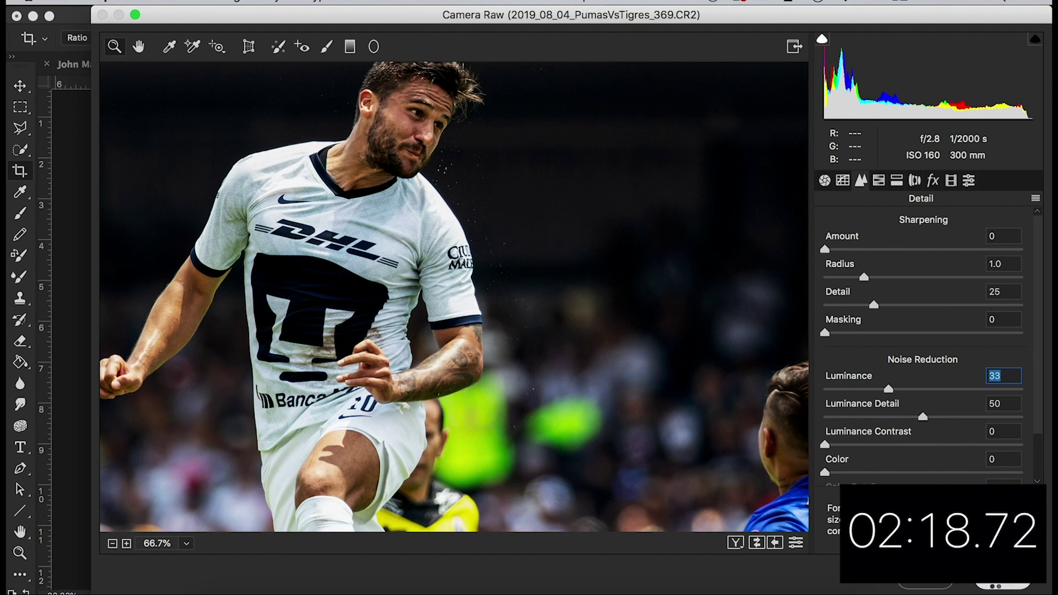
click(999, 585)
Step: Examine the edited photo at different sizes and in full-screen mode on a black background
key(super+minus)
key(super+minus)
key(super+minus)
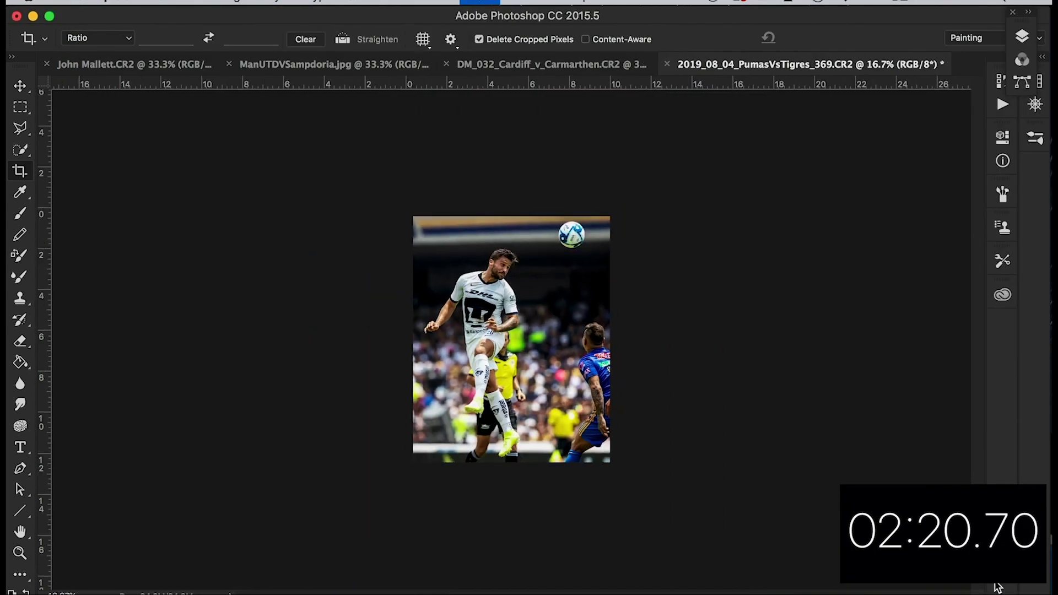
key(super+plus)
key(super+plus)
key(super+plus)
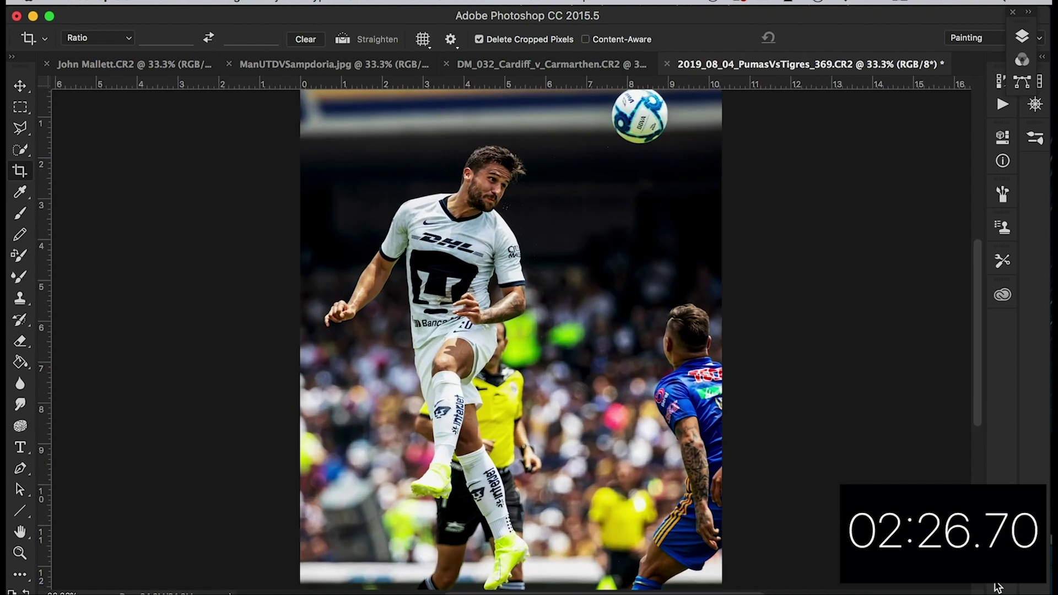
key(f)
key(f)
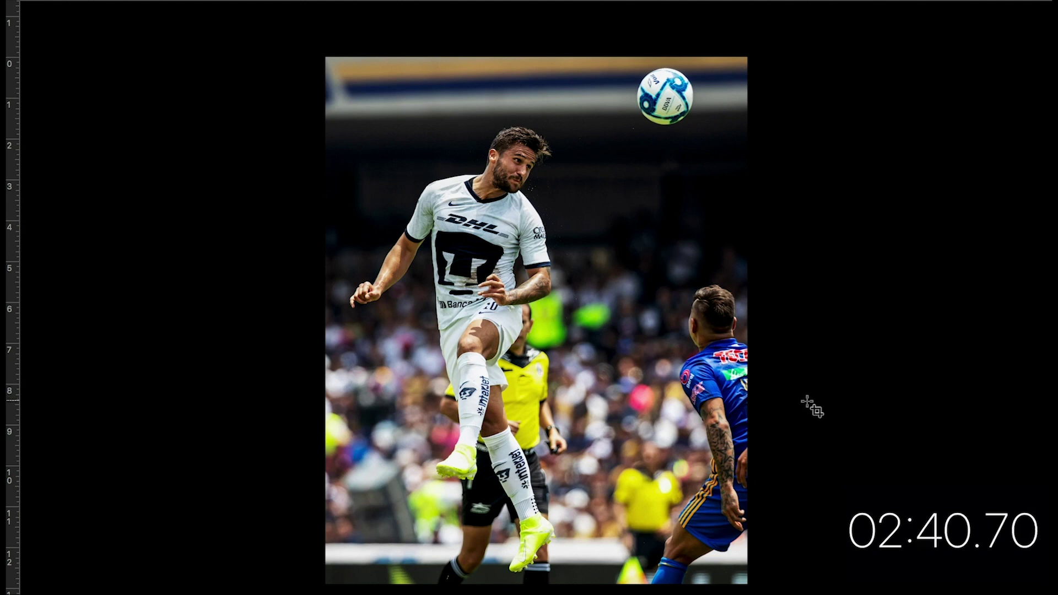
key(f)
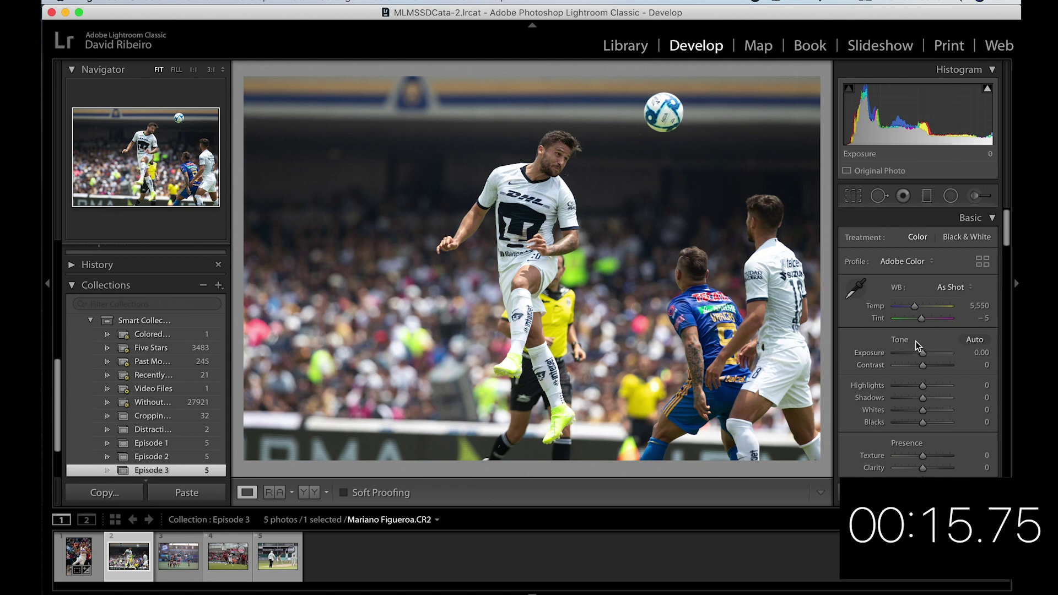
Step: Set the uncropped soccer header photo's Contrast to +23, Highlights to -42 and Shadows to +32, checking the header player up close
drag(923, 367, 910, 386)
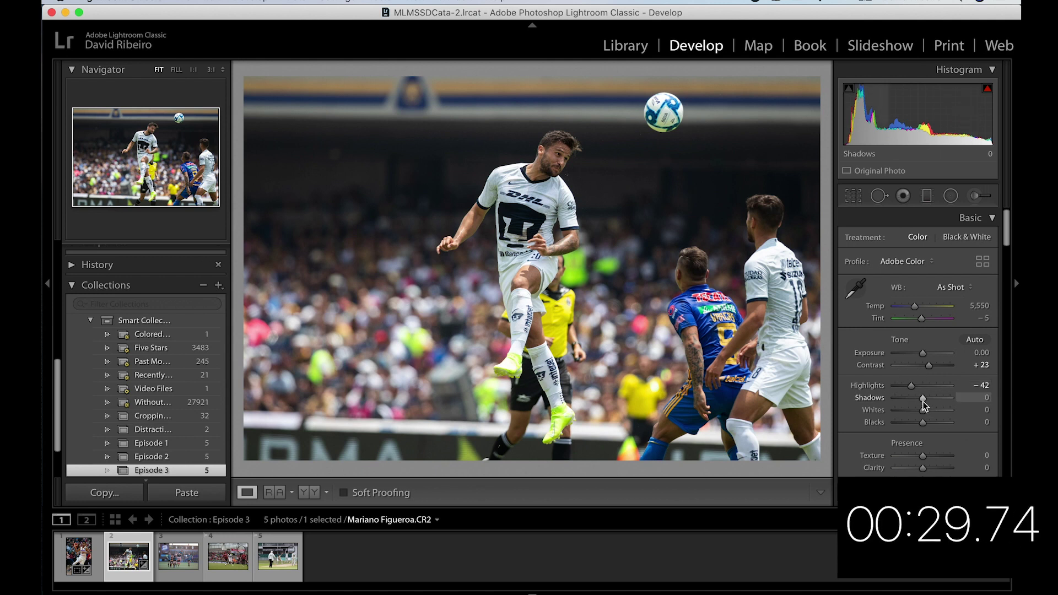
click(604, 232)
drag(579, 214, 714, 364)
drag(553, 232, 550, 314)
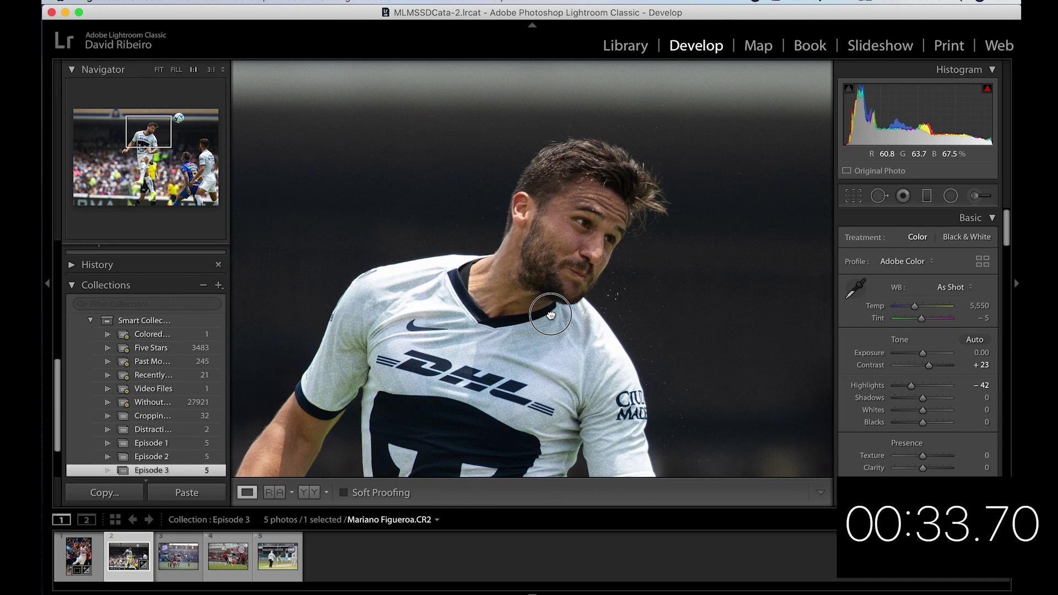
drag(582, 353, 581, 328)
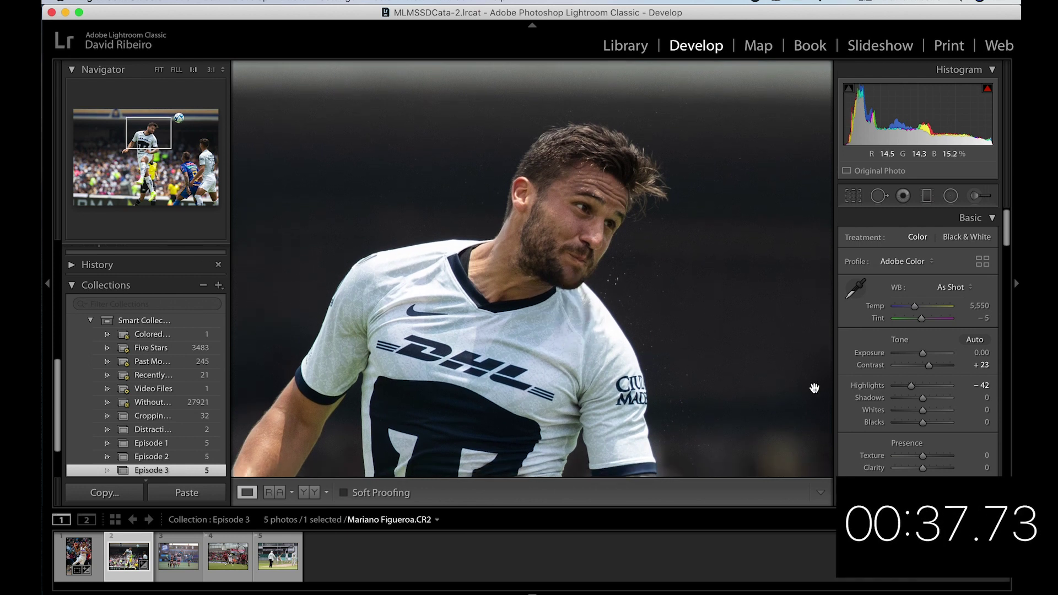
click(924, 403)
drag(924, 404, 933, 406)
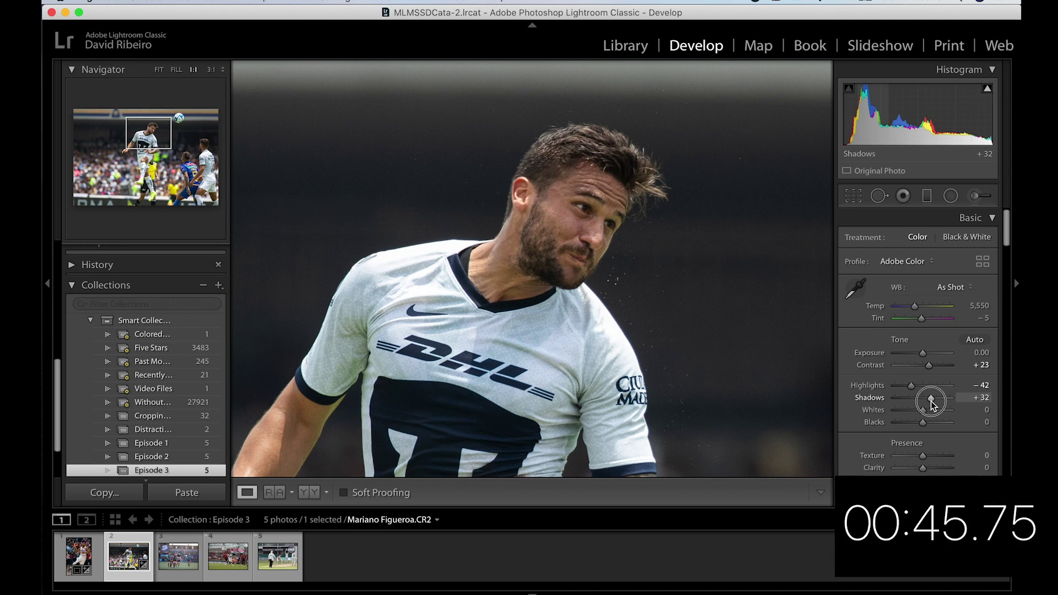
Step: Set Blacks to +51 and Whites to +11, checking the photo for clipped highlights
drag(924, 414, 931, 424)
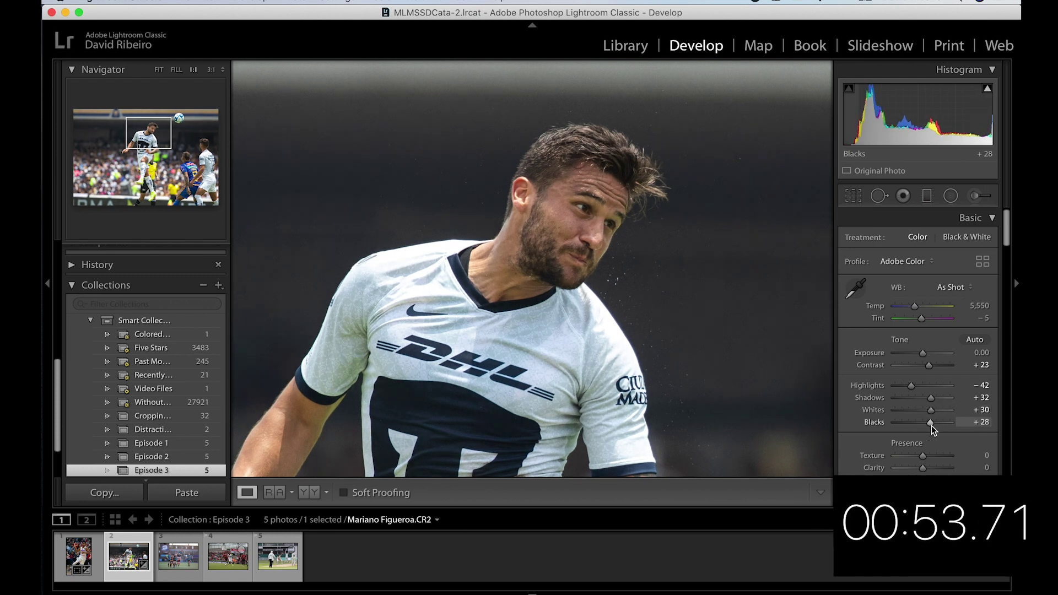
click(615, 331)
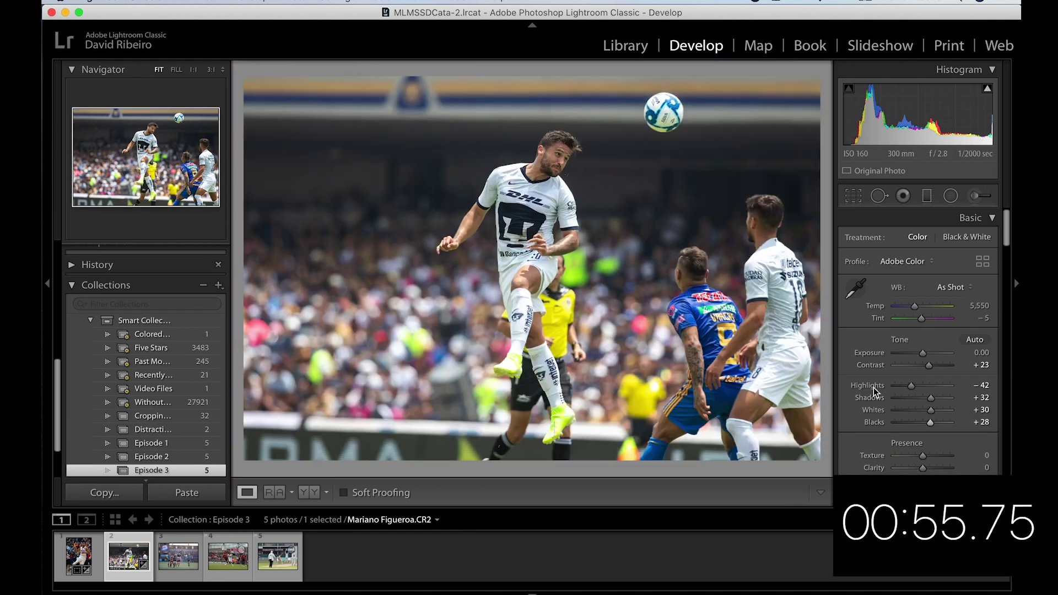
drag(932, 423, 938, 423)
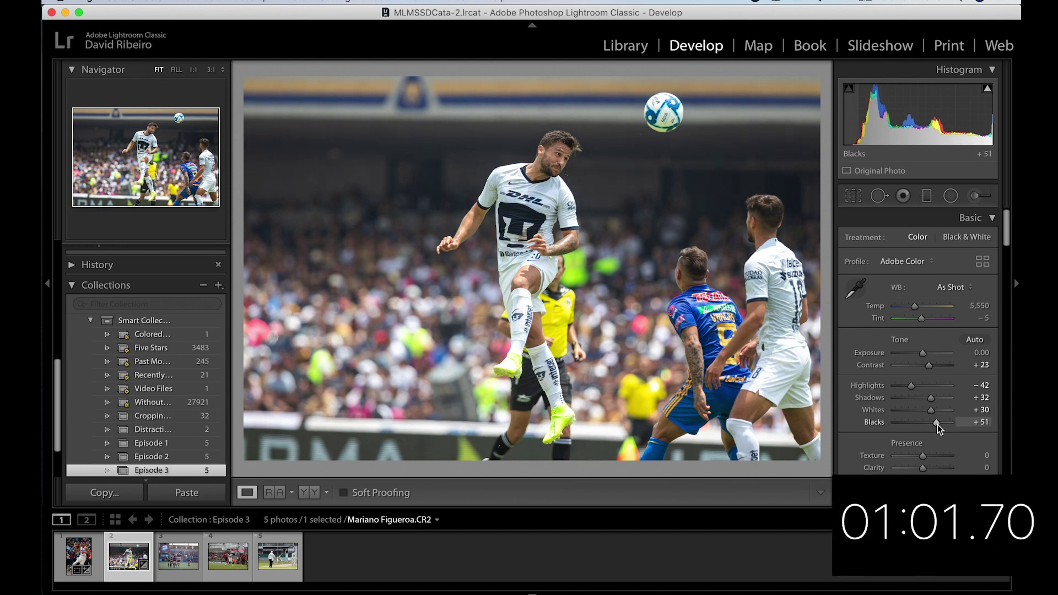
key(j)
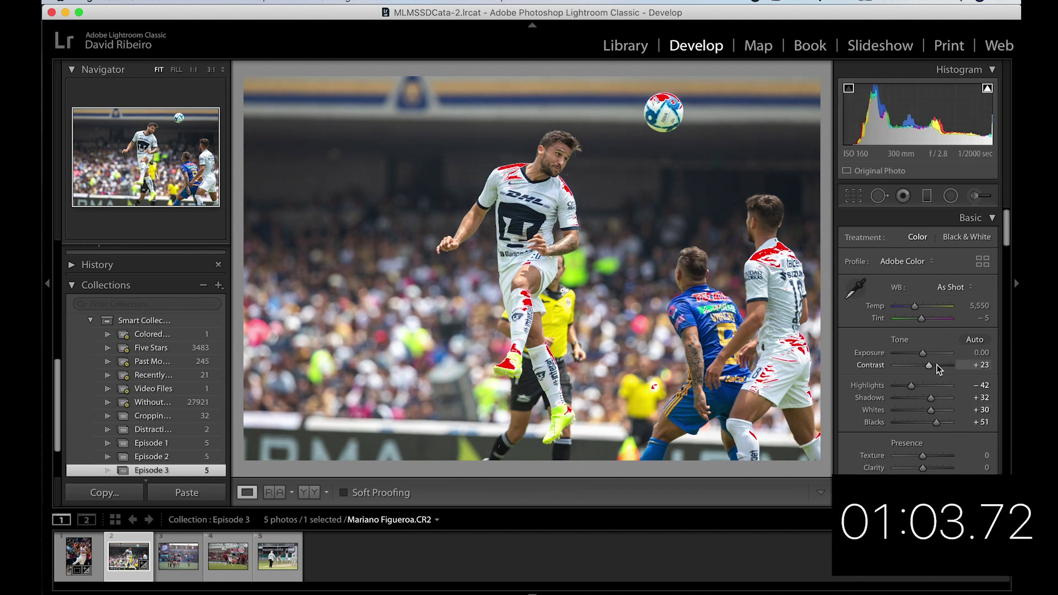
key(j)
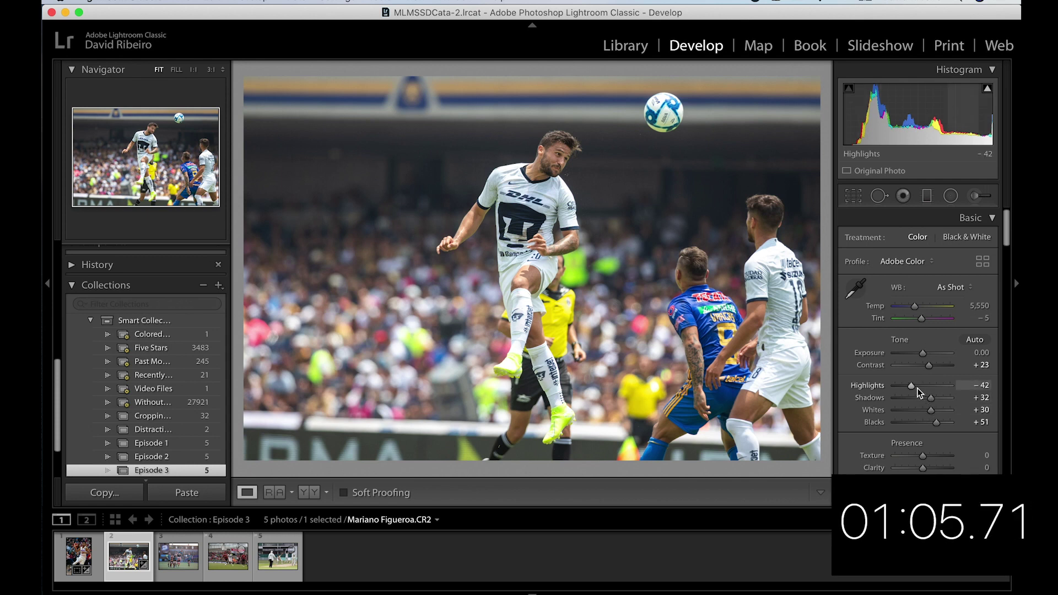
drag(931, 410, 927, 411)
key(j)
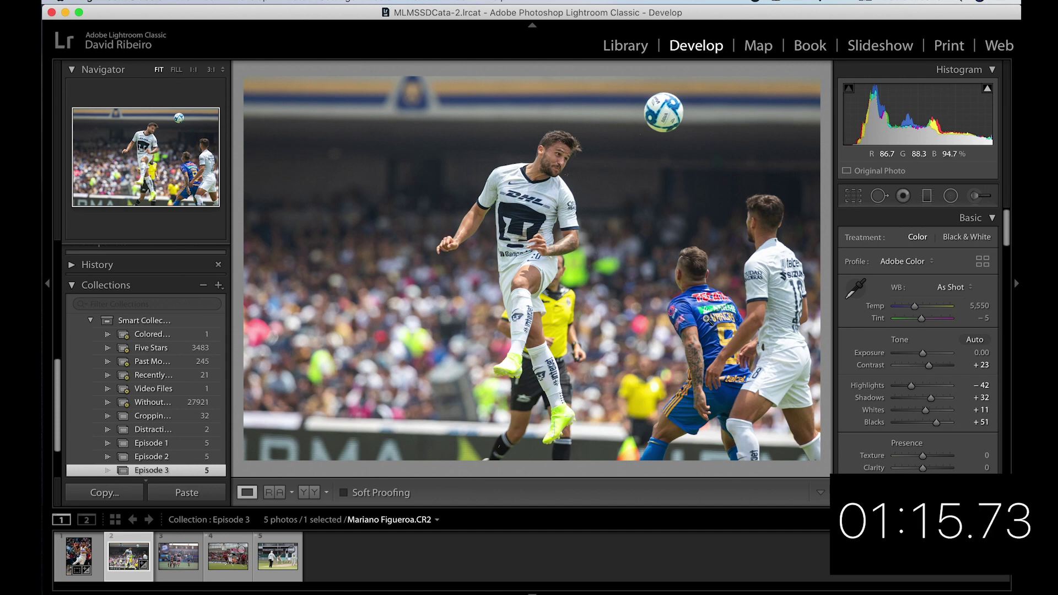
Step: Set the photo's Clarity to +28, Vibrance to +9 and Saturation to +5
click(556, 158)
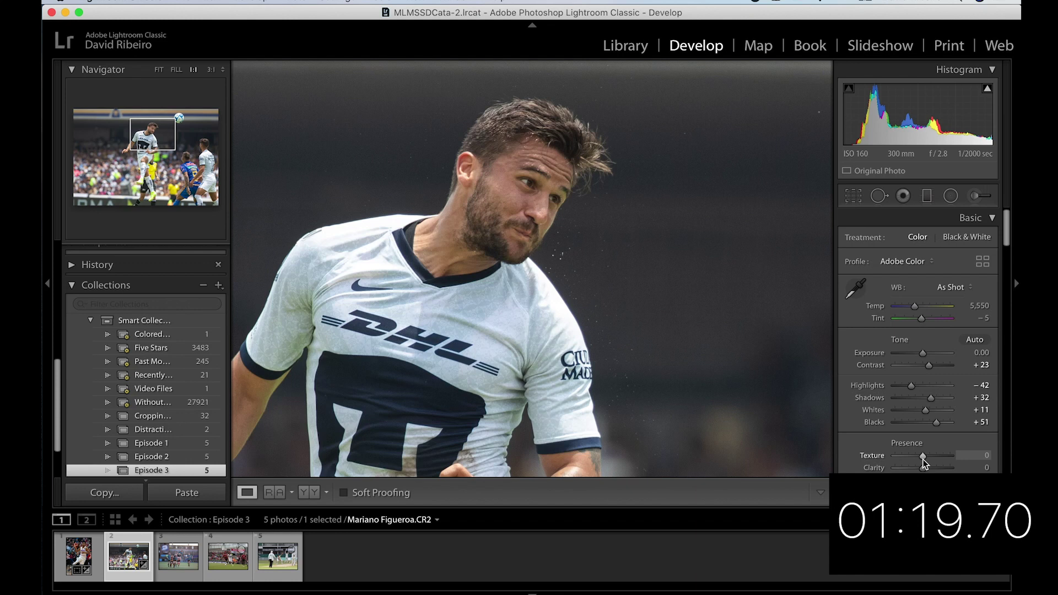
drag(923, 468, 929, 469)
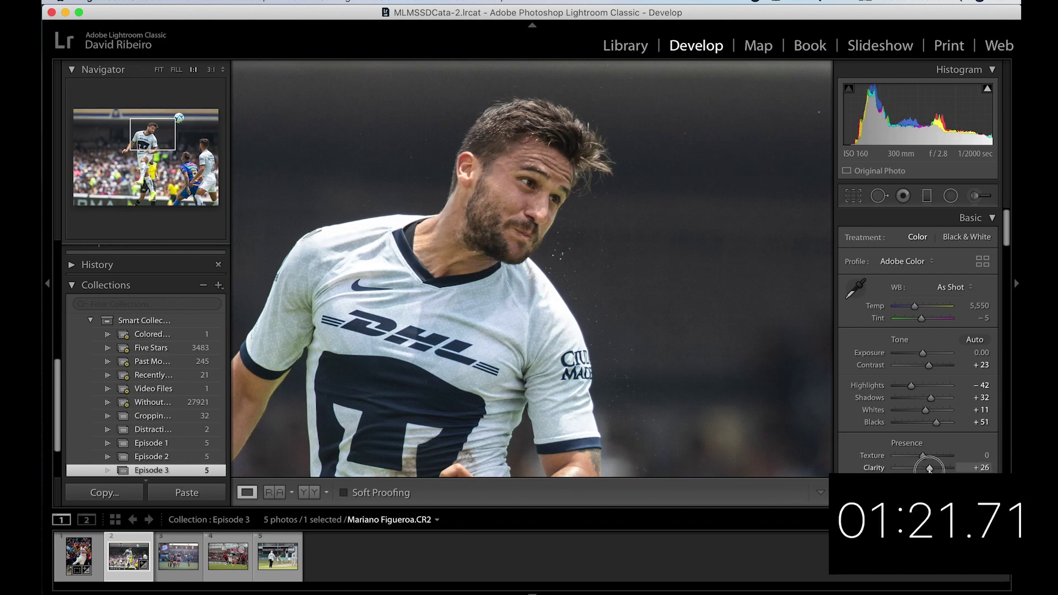
click(678, 330)
scroll(895, 416, down, 3)
scroll(896, 419, down, 3)
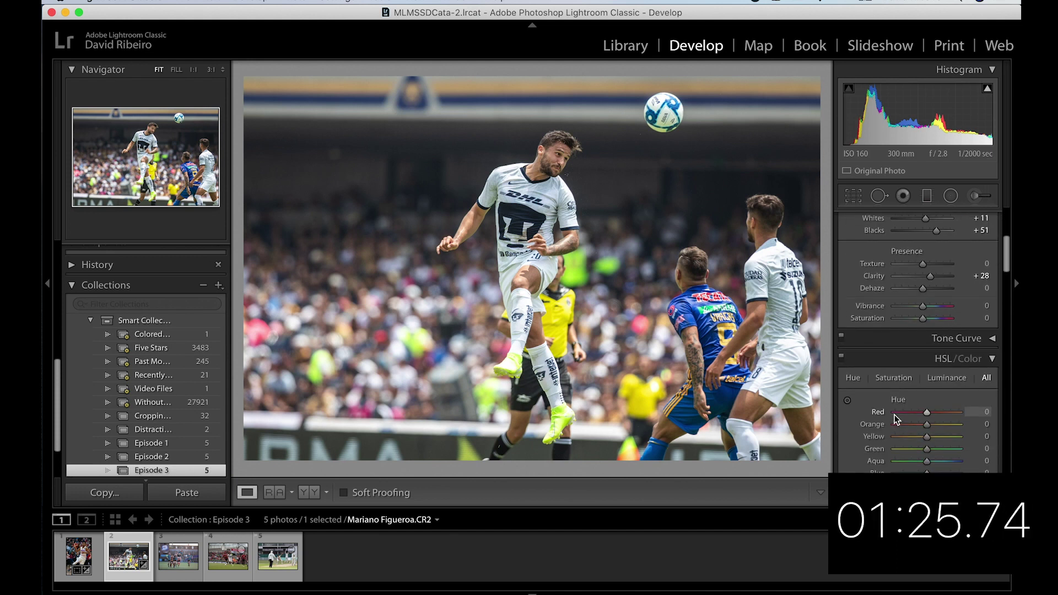
click(924, 308)
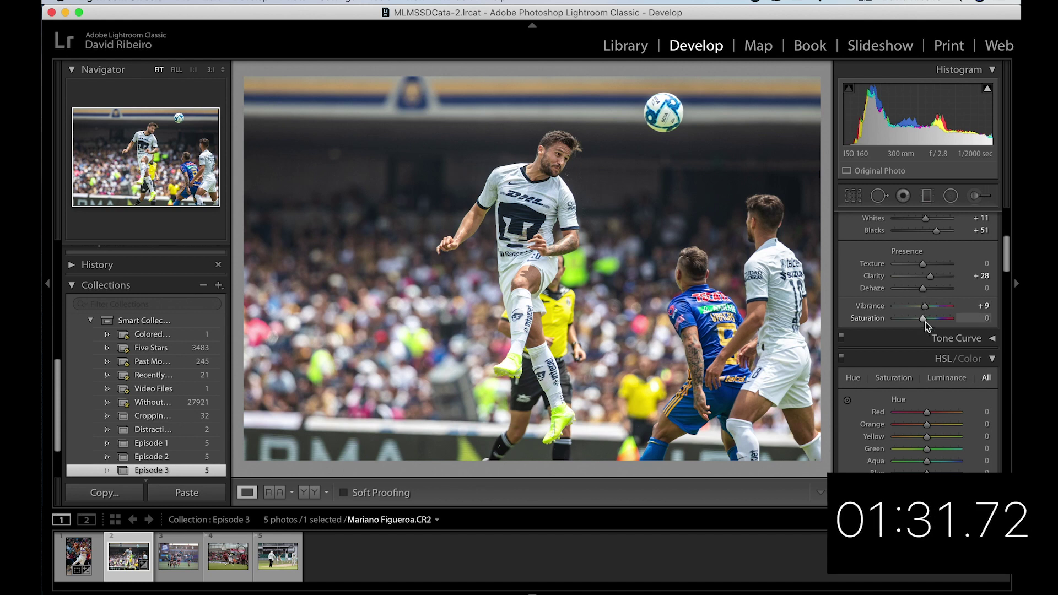
drag(925, 323, 928, 326)
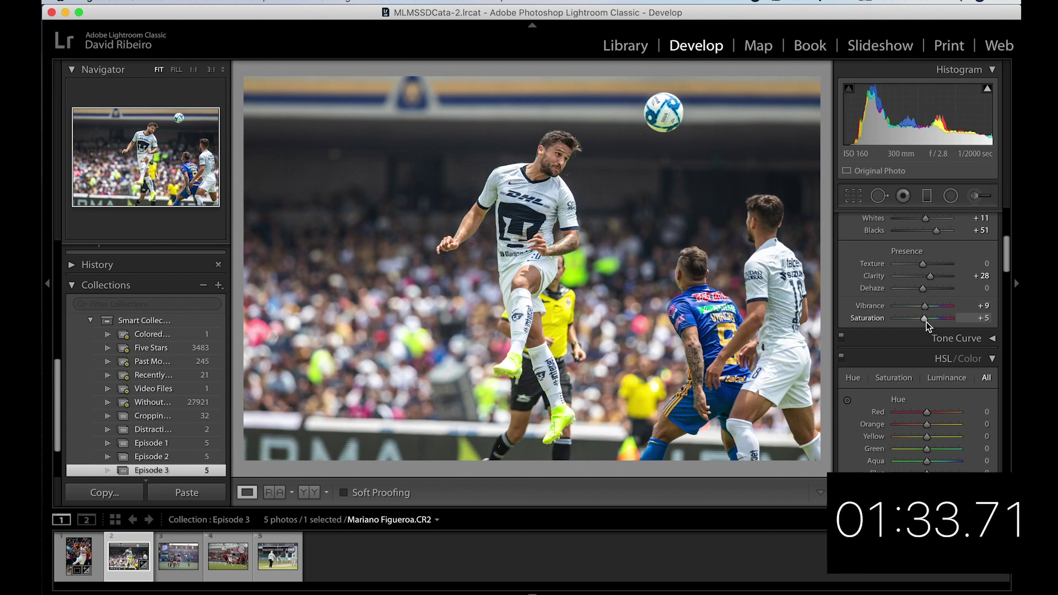
Step: Send the adjusted photo from Lightroom to Adobe Photoshop 2020 for editing
right_click(669, 344)
mouse_move(788, 308)
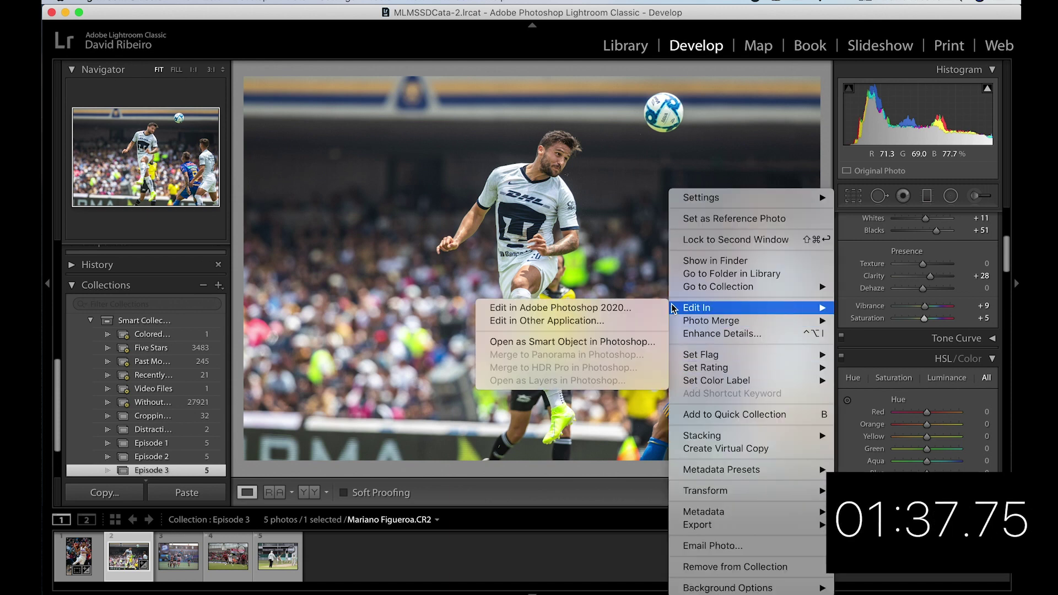
click(633, 307)
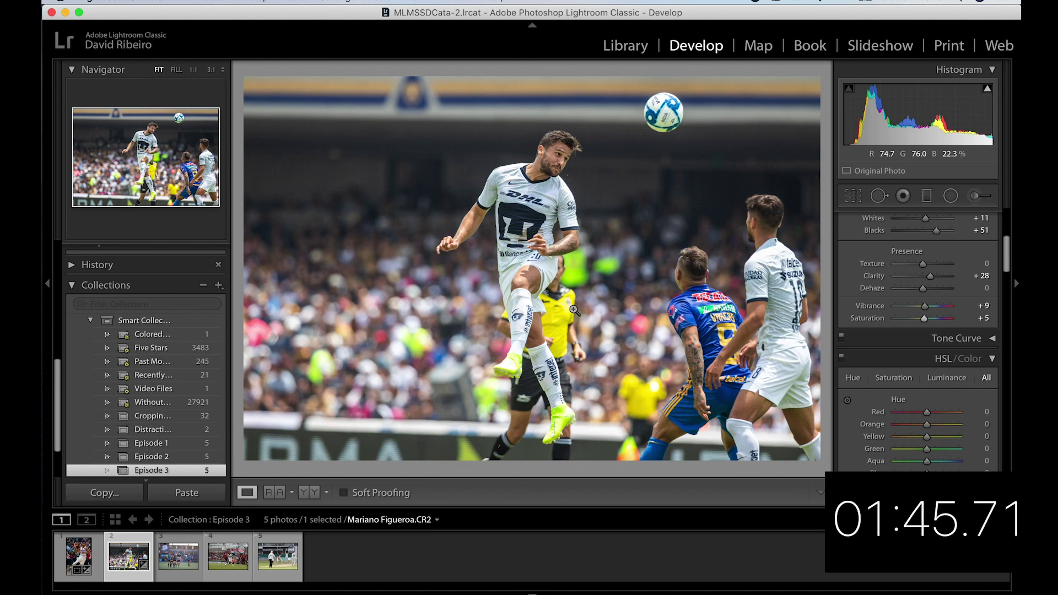
right_click(600, 309)
mouse_move(625, 310)
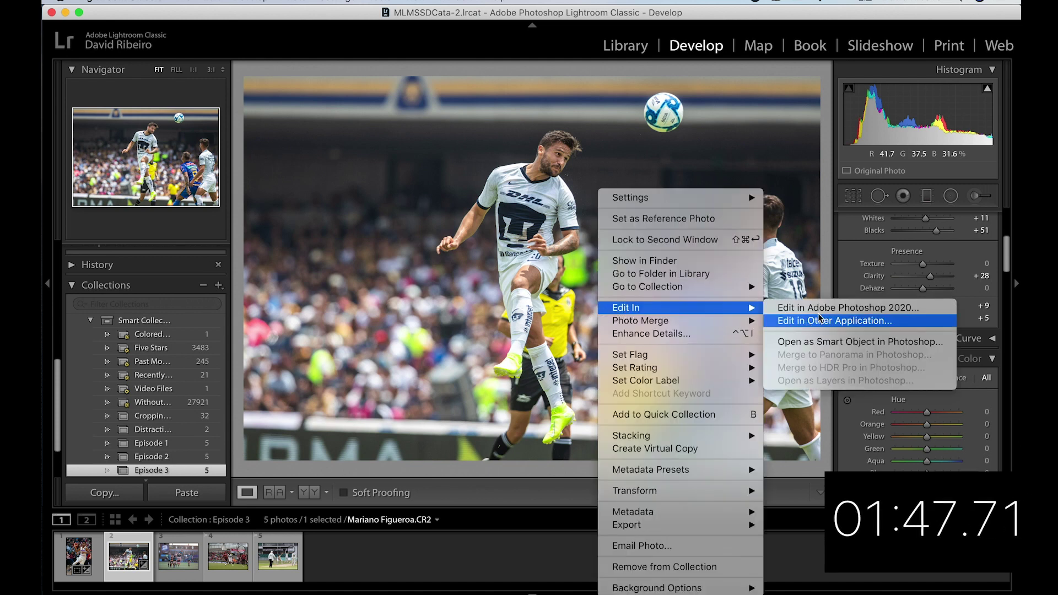
click(799, 307)
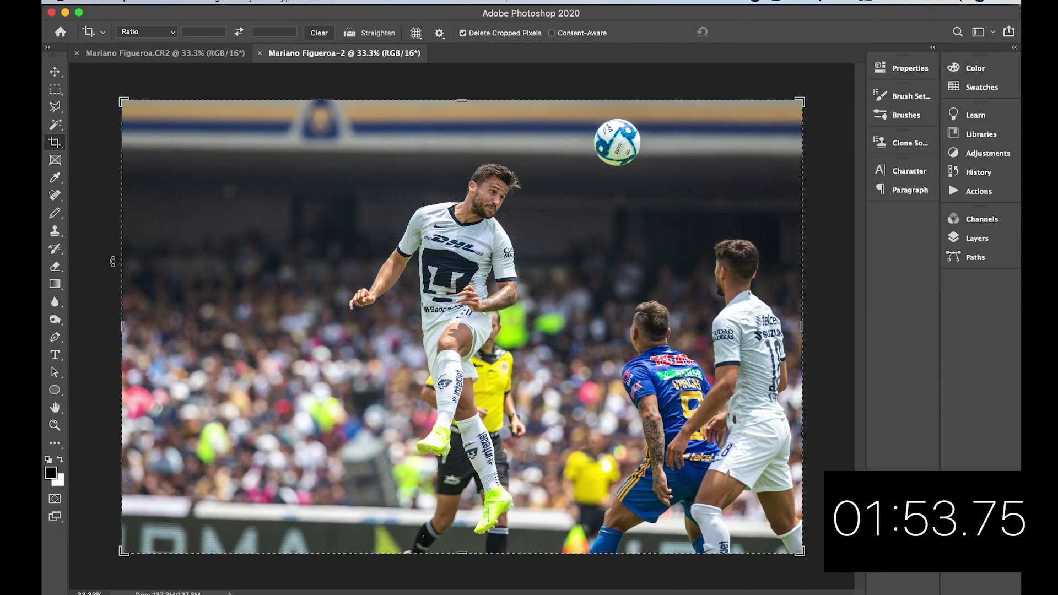
Step: Select the two players on the photo's right side and the blurred yellow-shirted figure beside them with a loose Polygonal Lasso outline
click(55, 107)
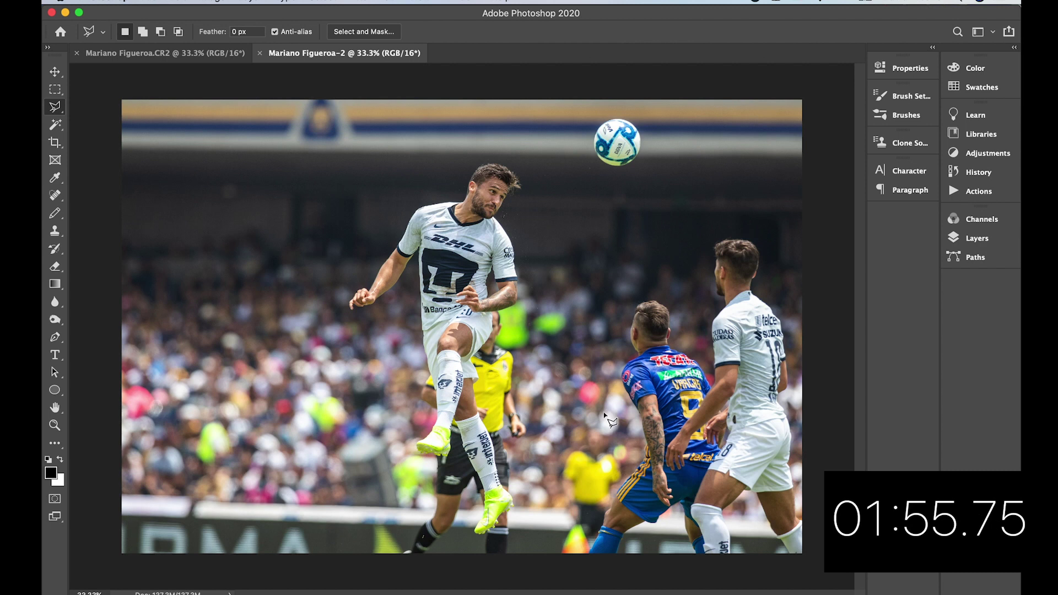
key(super+equal)
key(super+equal)
key(super+equal)
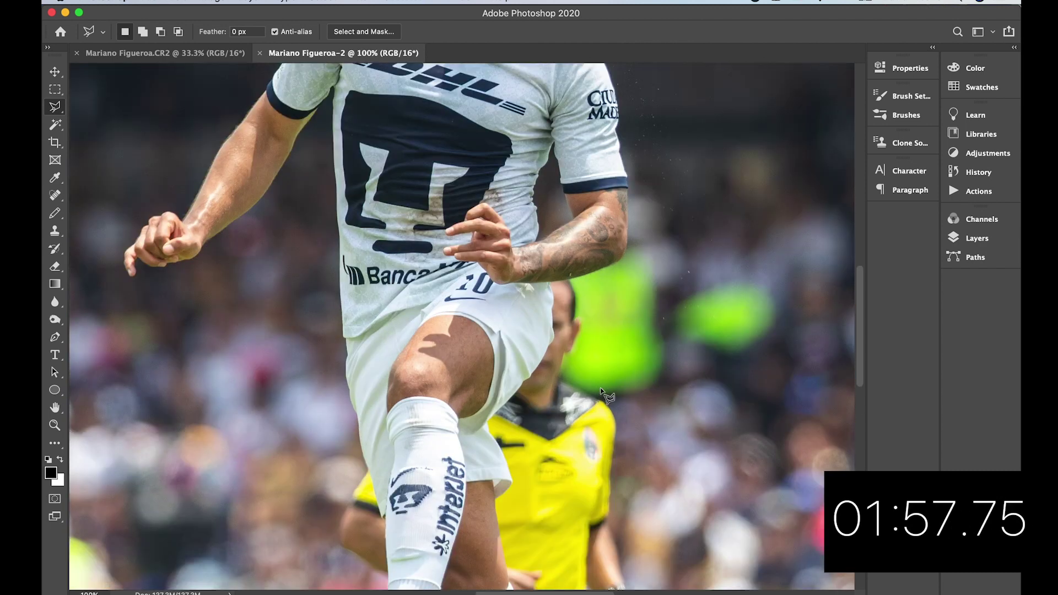
drag(676, 365, 307, 359)
drag(626, 385, 160, 380)
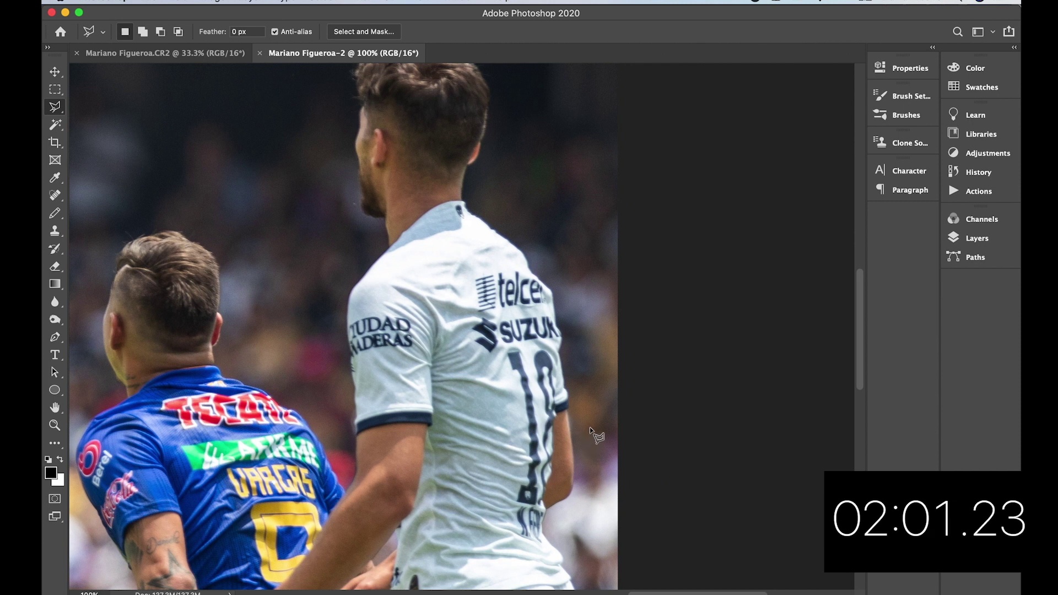
mouse_move(590, 428)
mouse_down()
mouse_move(555, 271)
mouse_move(477, 195)
mouse_move(495, 128)
mouse_move(494, 379)
mouse_move(494, 337)
mouse_move(473, 297)
mouse_move(431, 284)
mouse_move(365, 289)
mouse_move(331, 327)
mouse_move(346, 383)
mouse_move(342, 477)
mouse_move(363, 485)
mouse_move(340, 534)
mouse_move(374, 212)
mouse_move(356, 298)
mouse_move(376, 389)
mouse_move(341, 309)
mouse_move(298, 308)
mouse_move(335, 329)
mouse_move(265, 292)
mouse_move(275, 251)
mouse_move(260, 179)
mouse_move(229, 152)
mouse_move(154, 160)
mouse_move(124, 196)
mouse_move(122, 256)
mouse_move(141, 316)
mouse_move(105, 352)
mouse_move(102, 389)
mouse_move(150, 140)
mouse_move(154, 184)
mouse_move(205, 277)
mouse_move(217, 327)
mouse_move(226, 375)
mouse_move(213, 410)
mouse_move(265, 252)
mouse_move(196, 340)
mouse_up()
key(space)
key(space)
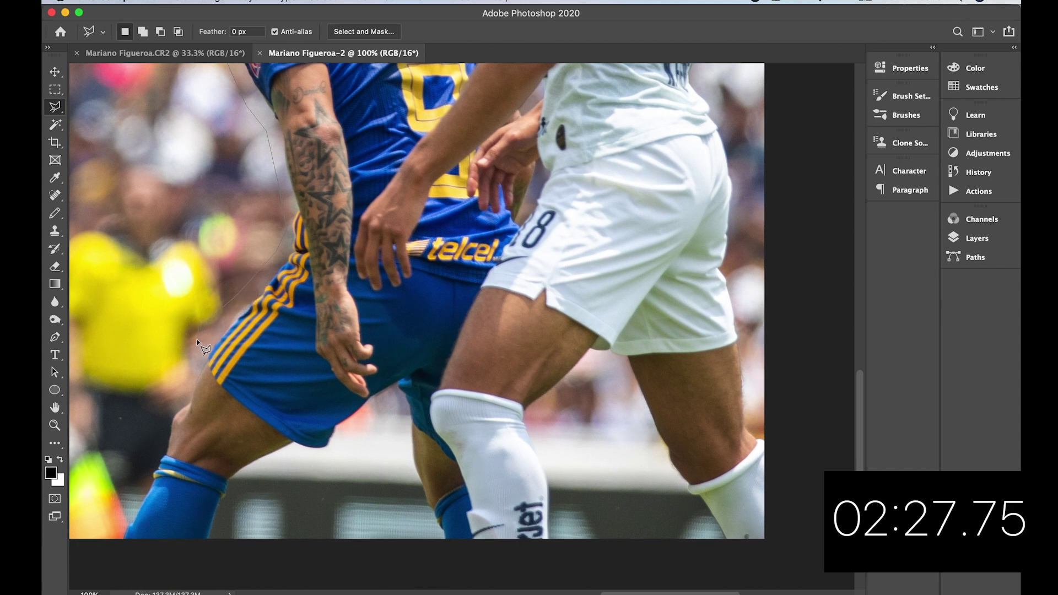
mouse_move(163, 404)
mouse_down()
mouse_move(141, 470)
mouse_move(241, 293)
mouse_move(184, 164)
mouse_move(117, 143)
mouse_move(115, 186)
mouse_move(275, 181)
mouse_move(205, 243)
mouse_up()
mouse_move(179, 356)
mouse_down()
mouse_move(211, 432)
mouse_move(291, 237)
mouse_move(238, 362)
mouse_move(281, 411)
mouse_move(462, 389)
mouse_move(465, 332)
mouse_move(457, 332)
mouse_move(482, 275)
mouse_move(527, 250)
mouse_move(575, 255)
mouse_move(631, 189)
mouse_move(687, 374)
mouse_move(765, 369)
mouse_move(460, 387)
mouse_move(488, 369)
mouse_up()
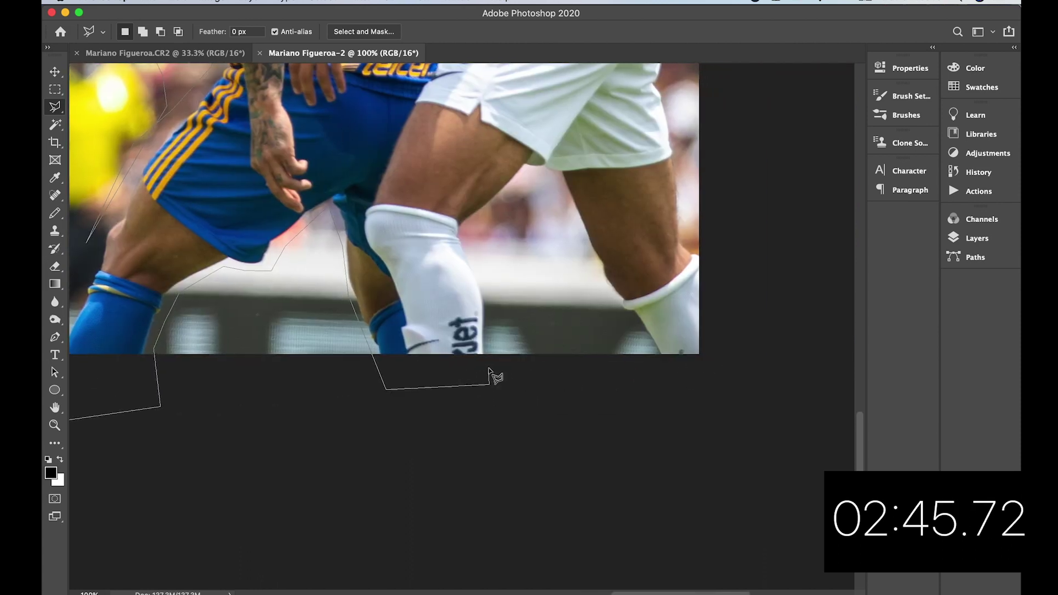
mouse_move(495, 297)
mouse_down()
mouse_move(471, 237)
mouse_move(496, 210)
mouse_up()
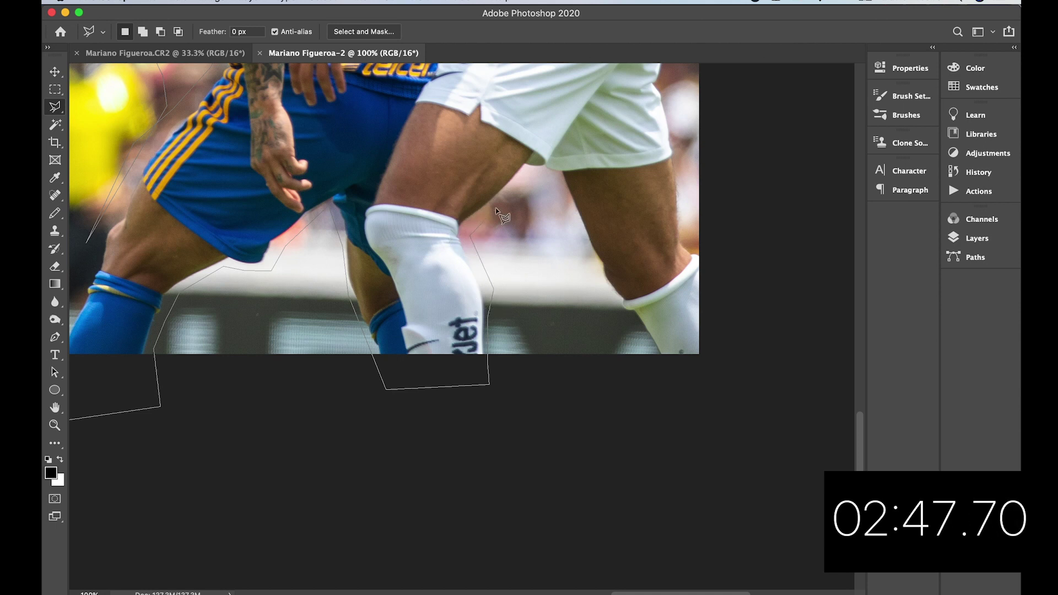
drag(558, 178, 595, 270)
mouse_move(623, 323)
mouse_down()
mouse_move(648, 370)
mouse_move(726, 401)
mouse_move(750, 296)
mouse_move(745, 230)
mouse_move(715, 396)
mouse_move(692, 435)
mouse_move(661, 421)
mouse_move(652, 278)
mouse_move(637, 238)
mouse_up()
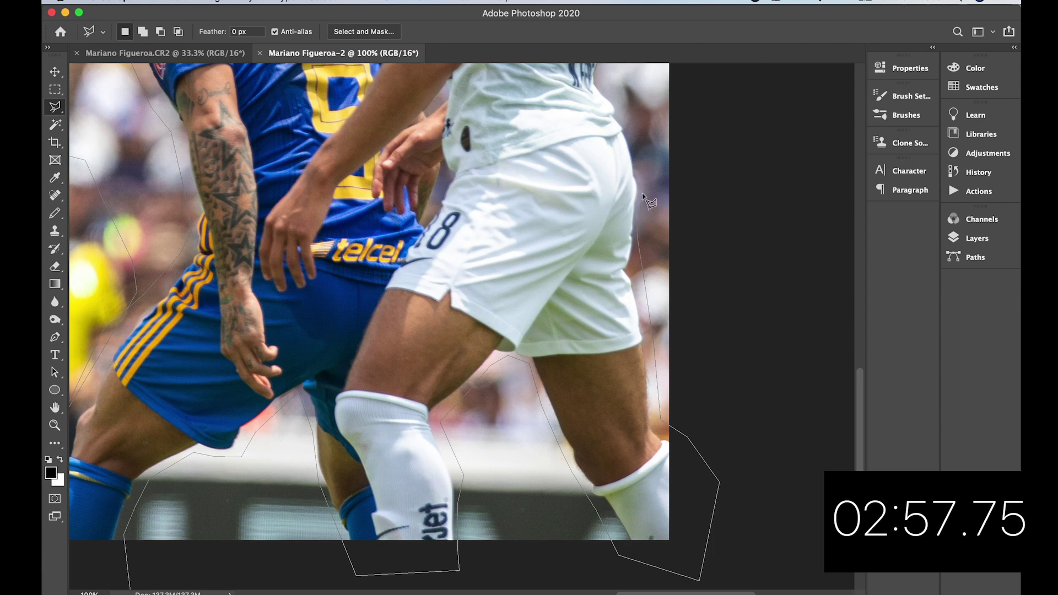
mouse_move(642, 173)
mouse_down()
mouse_move(632, 380)
mouse_move(613, 326)
mouse_up()
mouse_move(626, 290)
mouse_down()
mouse_move(625, 219)
mouse_move(627, 228)
mouse_up()
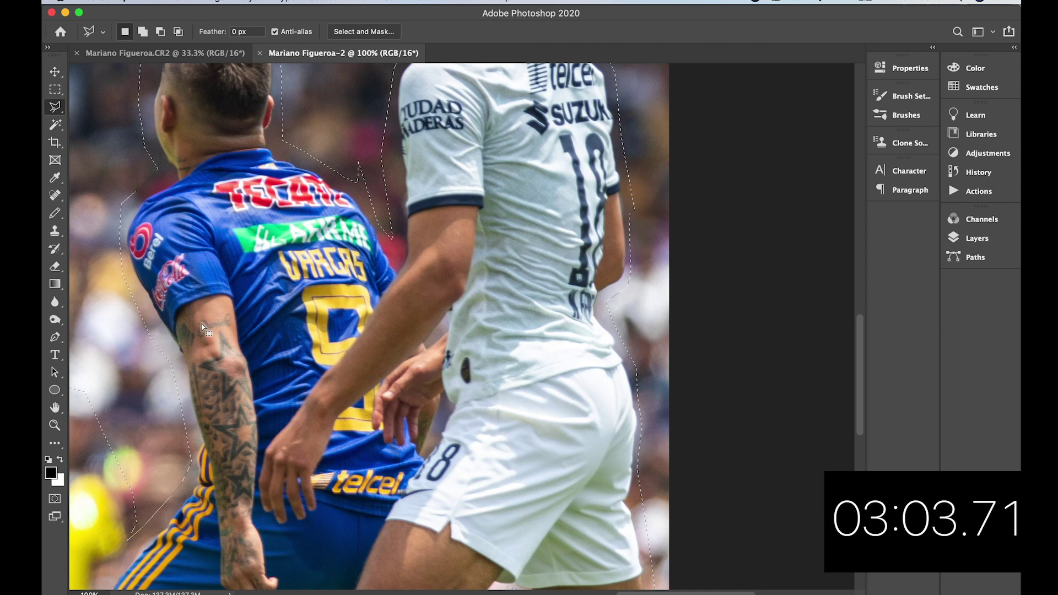
Step: Refine the selection near the yellow-shirted figure, subtracting a sliver along its outer edge beside the corner flag
mouse_move(189, 334)
mouse_down()
mouse_move(303, 334)
mouse_move(480, 297)
mouse_up()
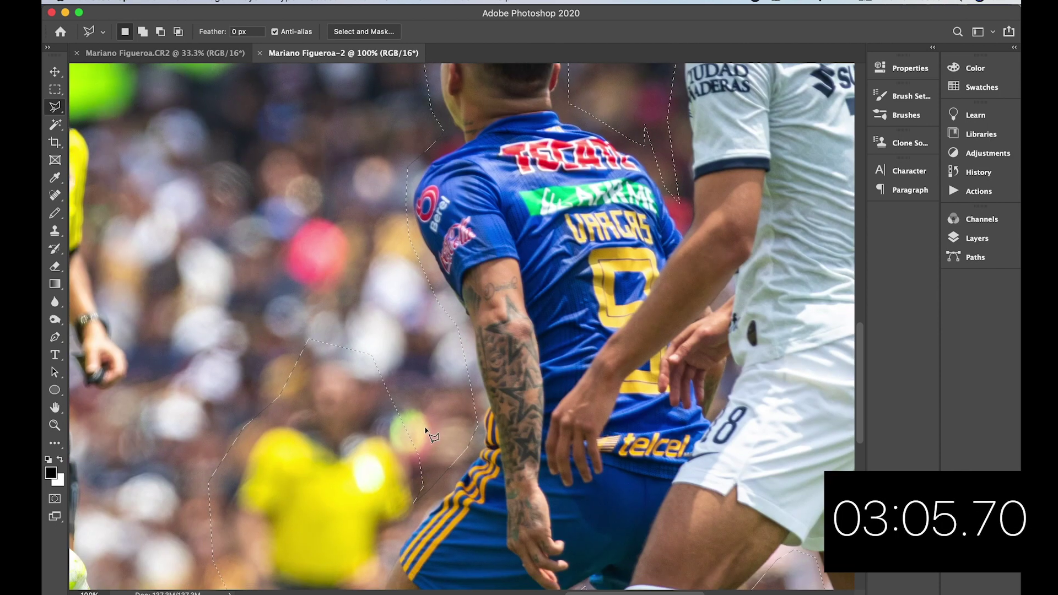
mouse_move(395, 471)
mouse_down()
mouse_move(437, 498)
mouse_move(389, 503)
mouse_up()
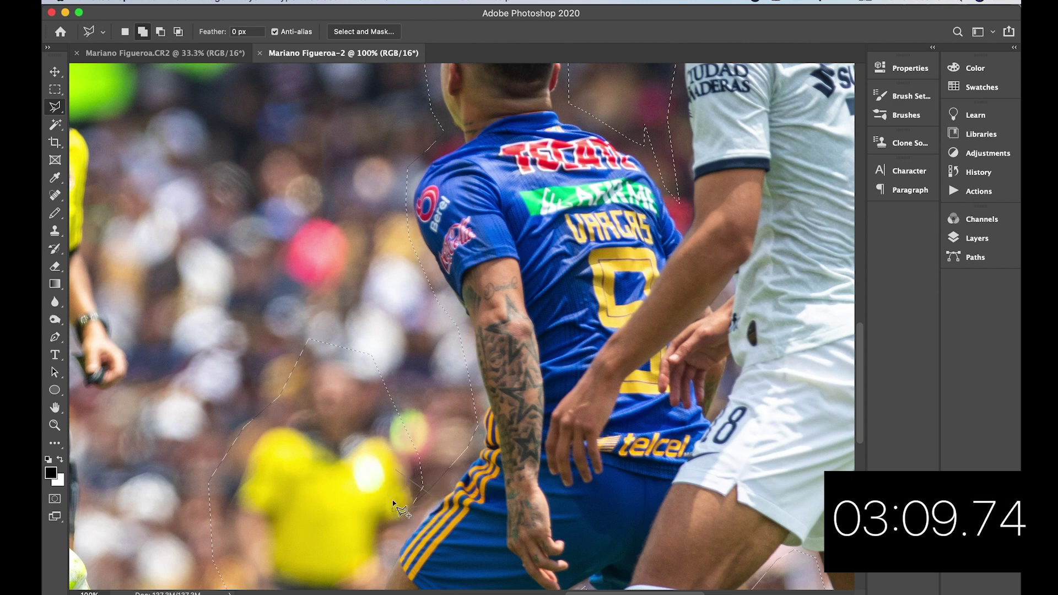
drag(306, 470, 353, 234)
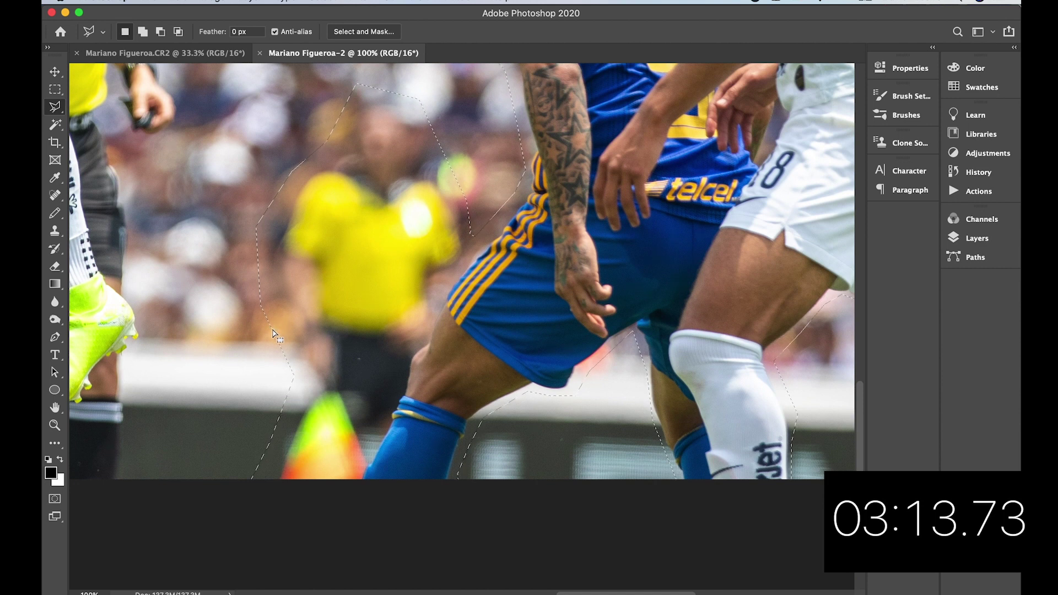
alt+click(264, 357)
click(304, 398)
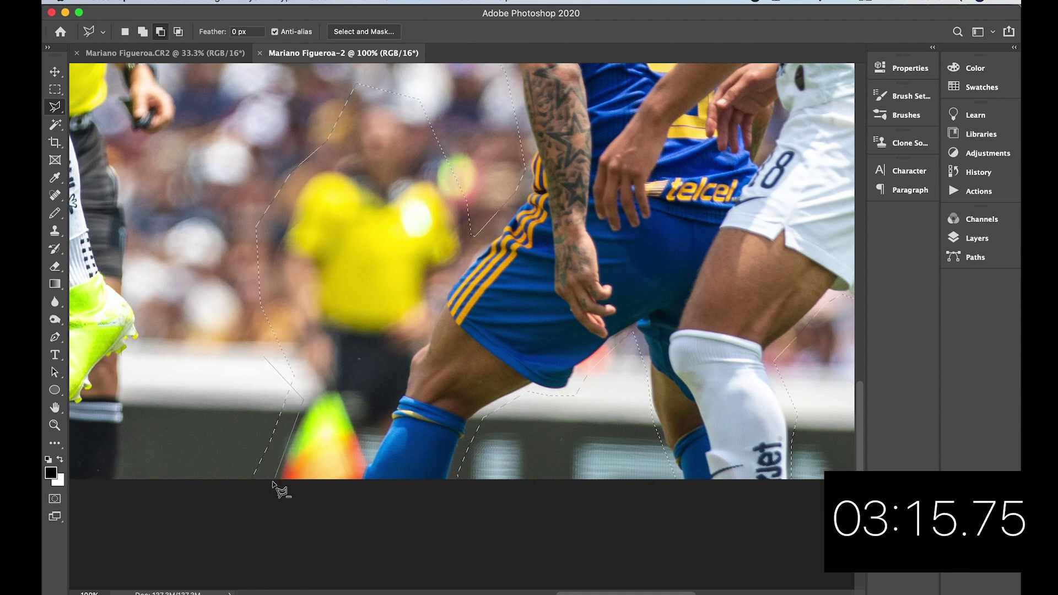
click(256, 508)
click(215, 487)
double_click(237, 387)
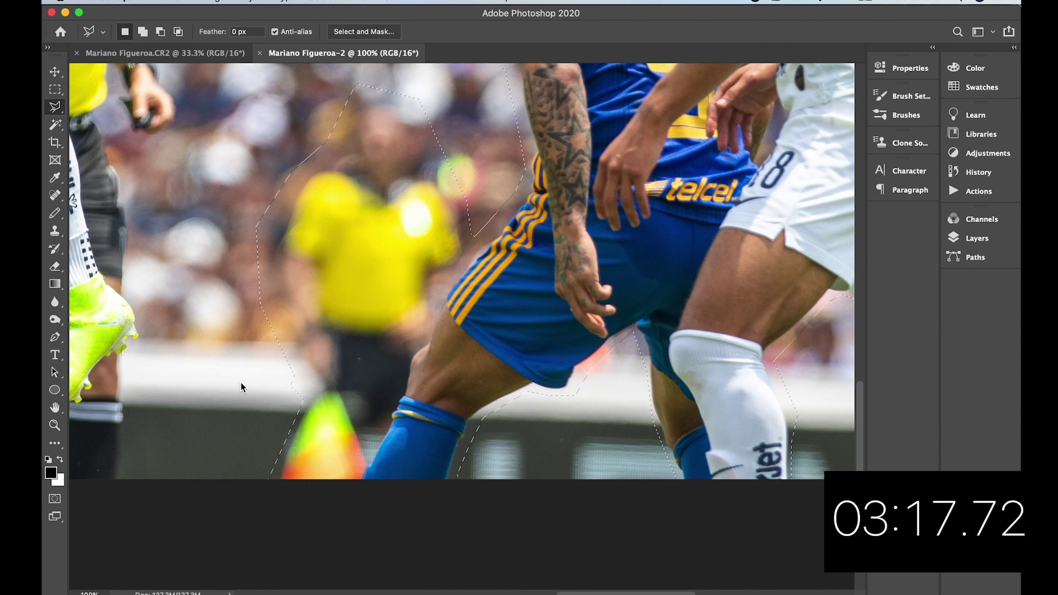
Step: Start a Content-Aware Fill on the selected players and paint the crowd and barrier left of the heading player as sampling area
key(super+0)
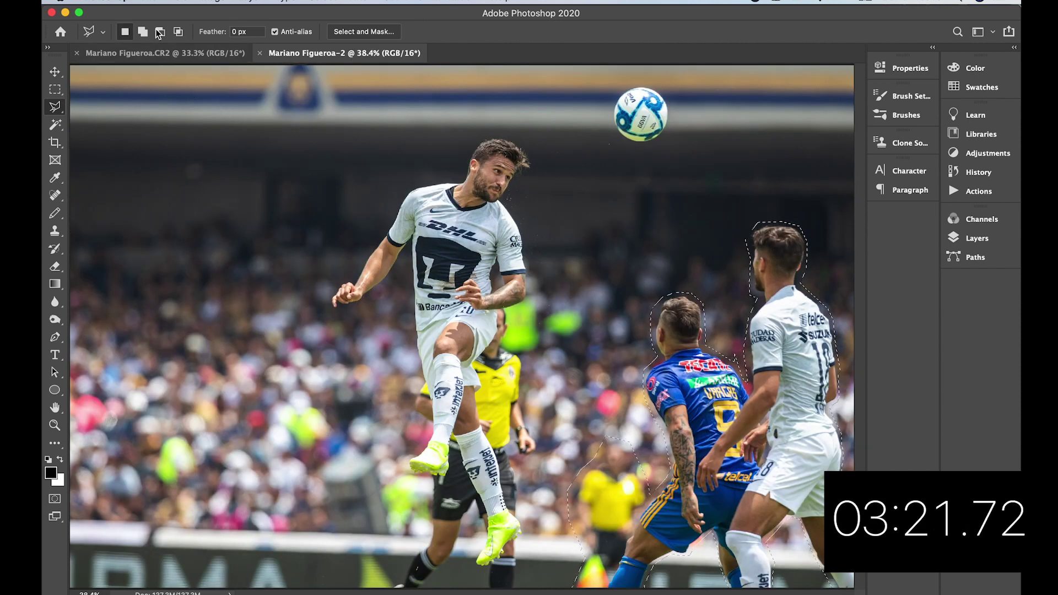
click(184, 3)
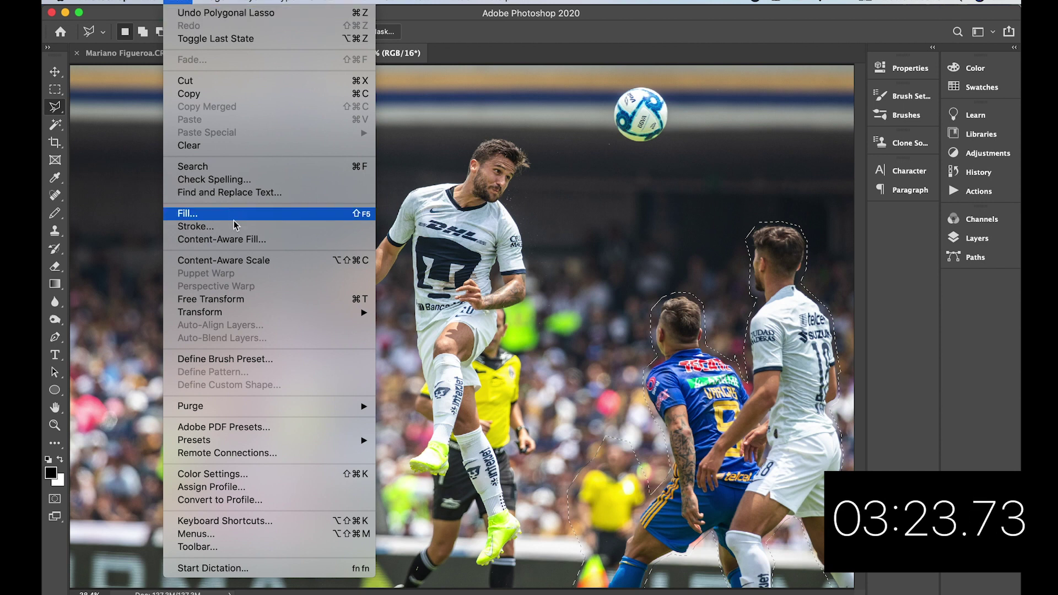
click(249, 241)
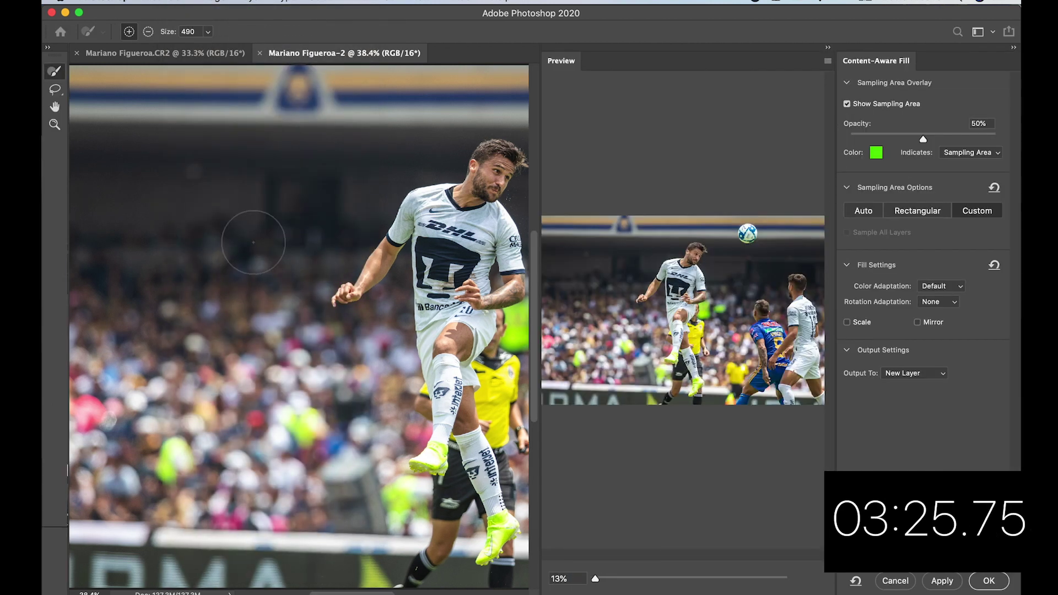
mouse_move(364, 392)
mouse_down()
mouse_move(342, 589)
mouse_move(352, 452)
mouse_move(344, 410)
mouse_move(326, 371)
mouse_move(290, 352)
mouse_move(304, 223)
mouse_move(134, 225)
mouse_move(92, 240)
mouse_move(65, 565)
mouse_move(293, 571)
mouse_move(298, 524)
mouse_move(280, 383)
mouse_move(278, 484)
mouse_move(266, 268)
mouse_move(206, 349)
mouse_move(203, 271)
mouse_move(129, 275)
mouse_move(94, 511)
mouse_move(174, 279)
mouse_move(114, 532)
mouse_move(173, 422)
mouse_move(182, 346)
mouse_move(163, 531)
mouse_move(225, 423)
mouse_move(230, 356)
mouse_move(235, 553)
mouse_move(248, 491)
mouse_up()
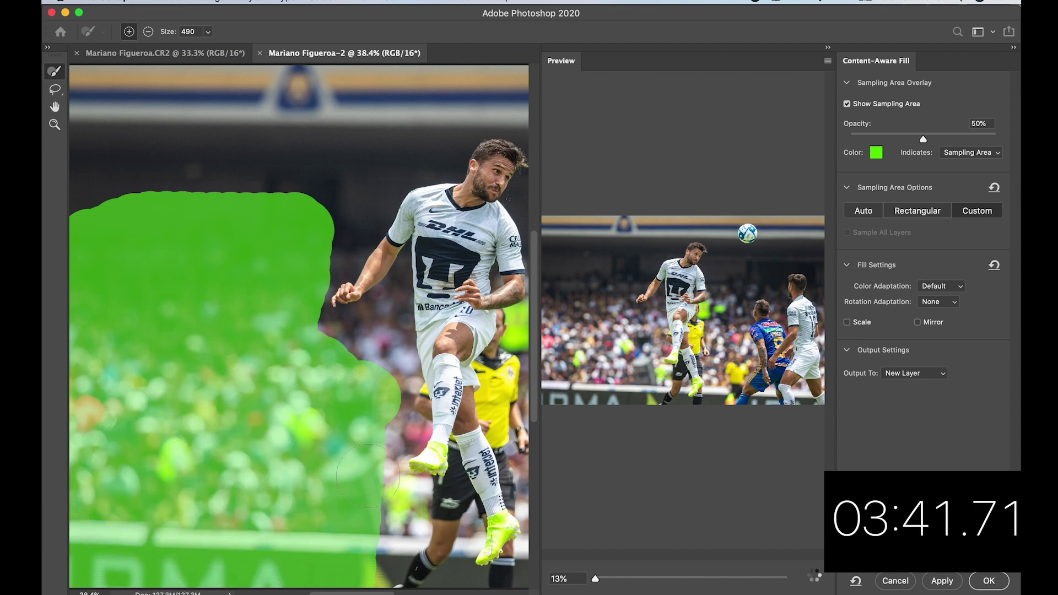
drag(354, 463, 110, 385)
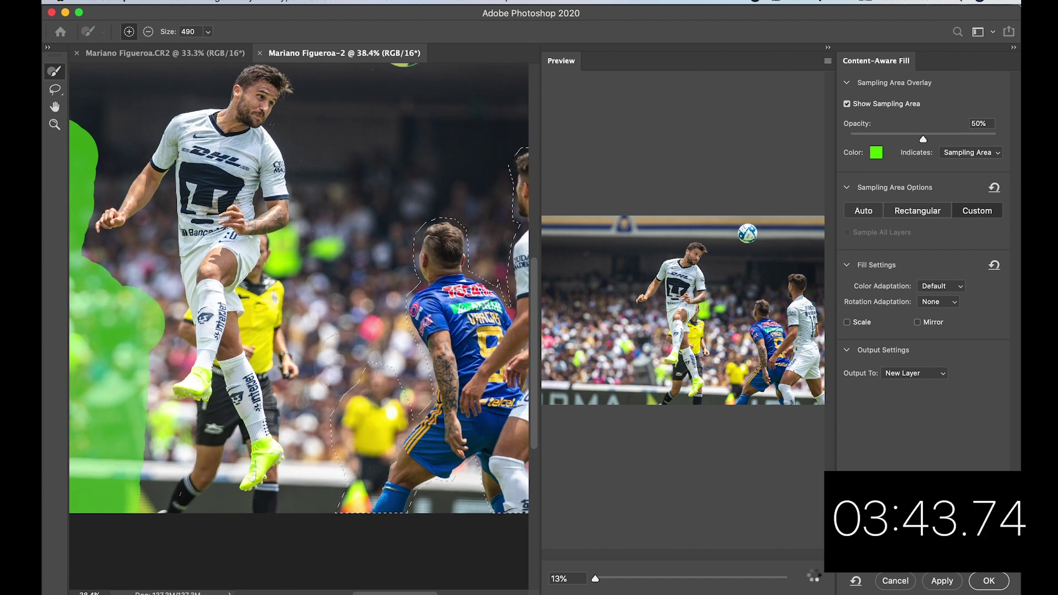
Step: Paint the crowd and dark stand surrounding the selected players into the sampling area, as far as the photo's right edge
mouse_move(336, 322)
mouse_down()
mouse_move(331, 262)
mouse_move(351, 217)
mouse_move(365, 290)
mouse_move(393, 273)
mouse_move(383, 310)
mouse_move(425, 418)
mouse_move(415, 332)
mouse_move(377, 334)
mouse_move(346, 374)
mouse_move(331, 506)
mouse_up()
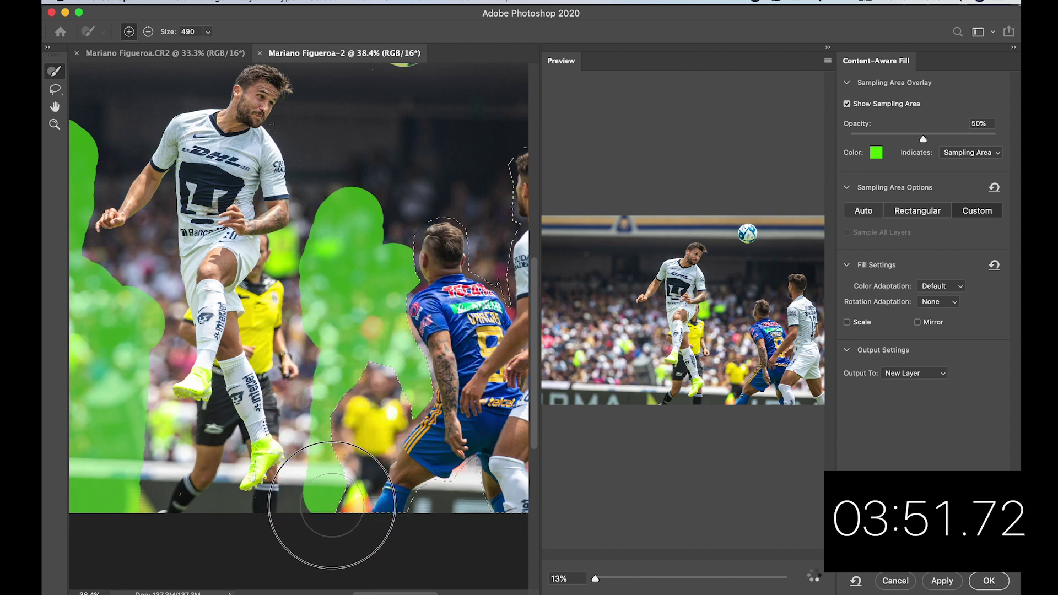
click(367, 230)
mouse_move(366, 230)
mouse_down()
mouse_move(378, 157)
mouse_move(413, 201)
mouse_move(441, 200)
mouse_move(472, 238)
mouse_move(488, 293)
mouse_move(492, 255)
mouse_move(500, 290)
mouse_move(480, 185)
mouse_move(440, 161)
mouse_move(420, 164)
mouse_move(499, 211)
mouse_move(430, 159)
mouse_up()
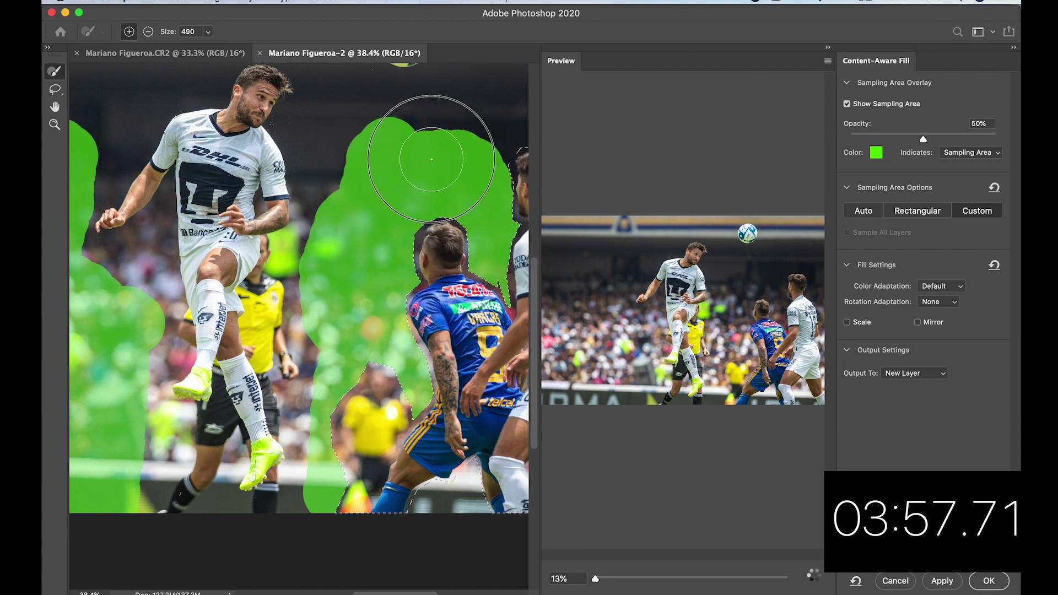
scroll(430, 160, right, 6)
mouse_move(298, 153)
mouse_down()
mouse_move(324, 130)
mouse_move(423, 151)
mouse_move(420, 245)
mouse_move(401, 181)
mouse_move(431, 311)
mouse_move(431, 392)
mouse_move(440, 319)
mouse_move(465, 444)
mouse_up()
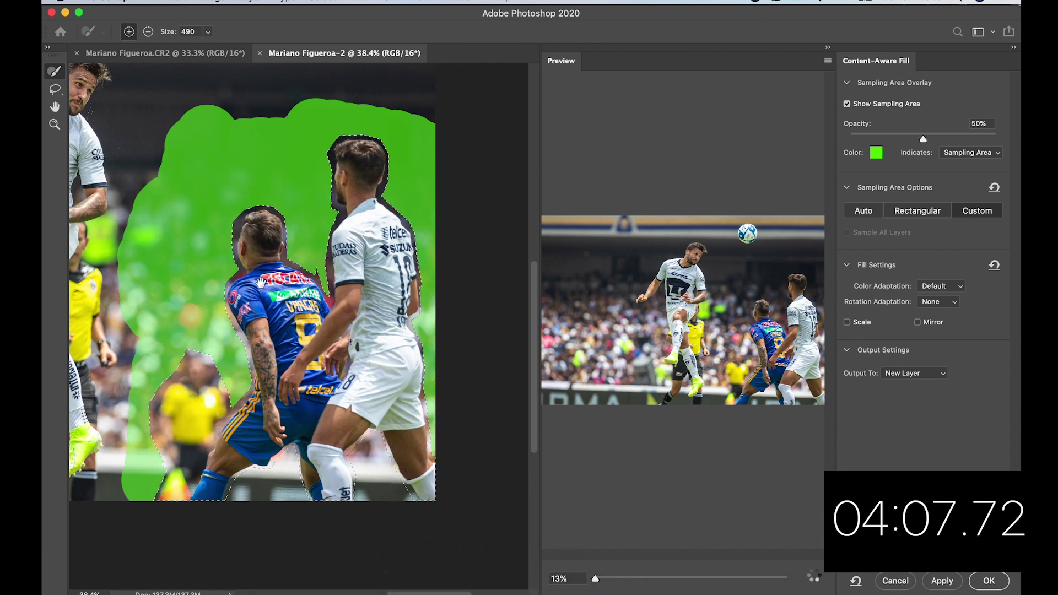
Step: Apply the content-aware fill to a new layer to remove the players, and clear the selection
scroll(259, 281, up, 5)
scroll(259, 281, left, 3)
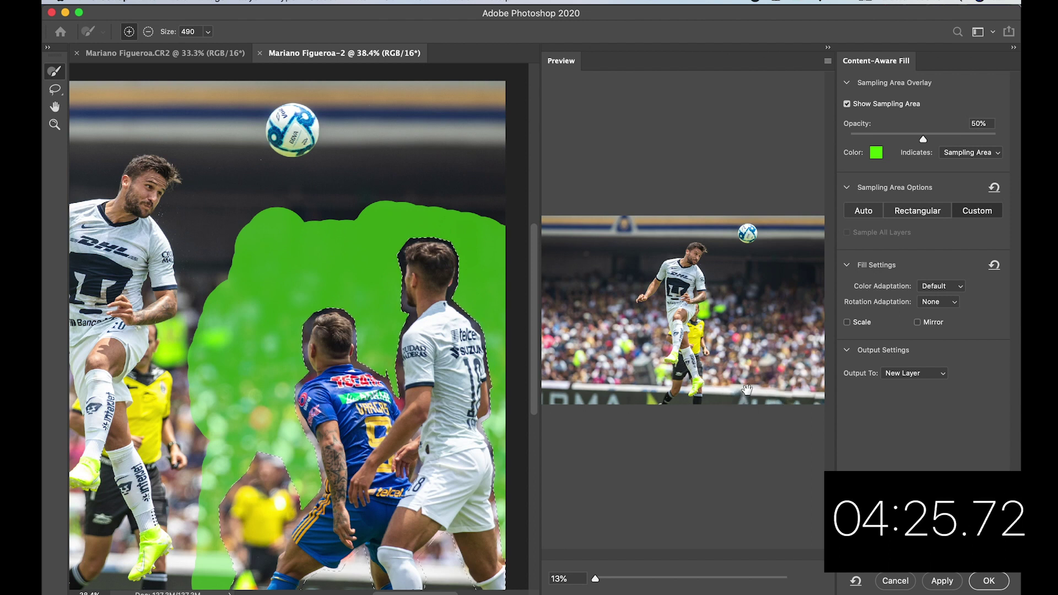
click(987, 583)
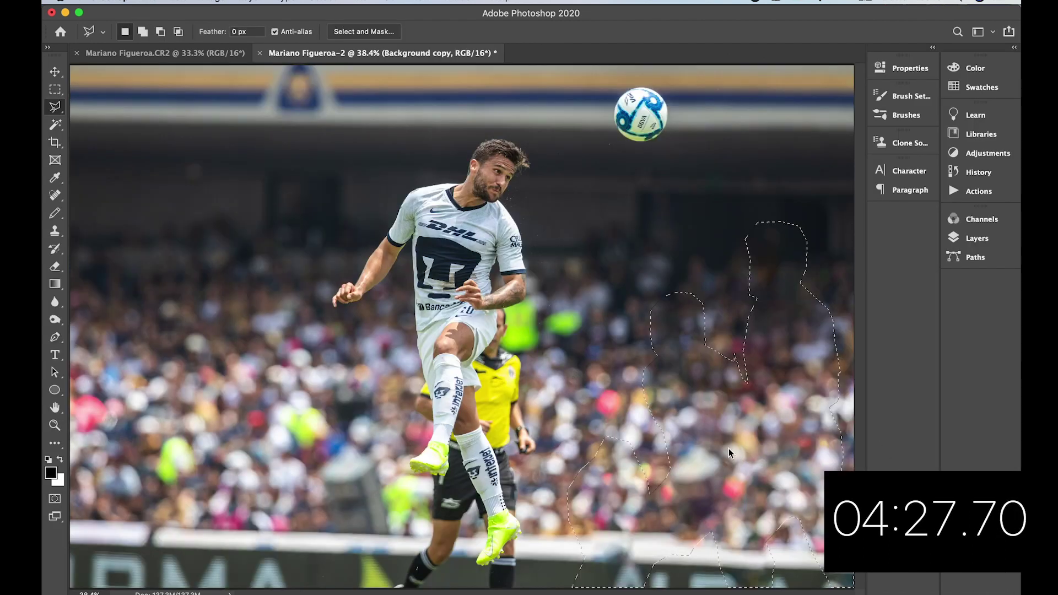
key(ctrl+d)
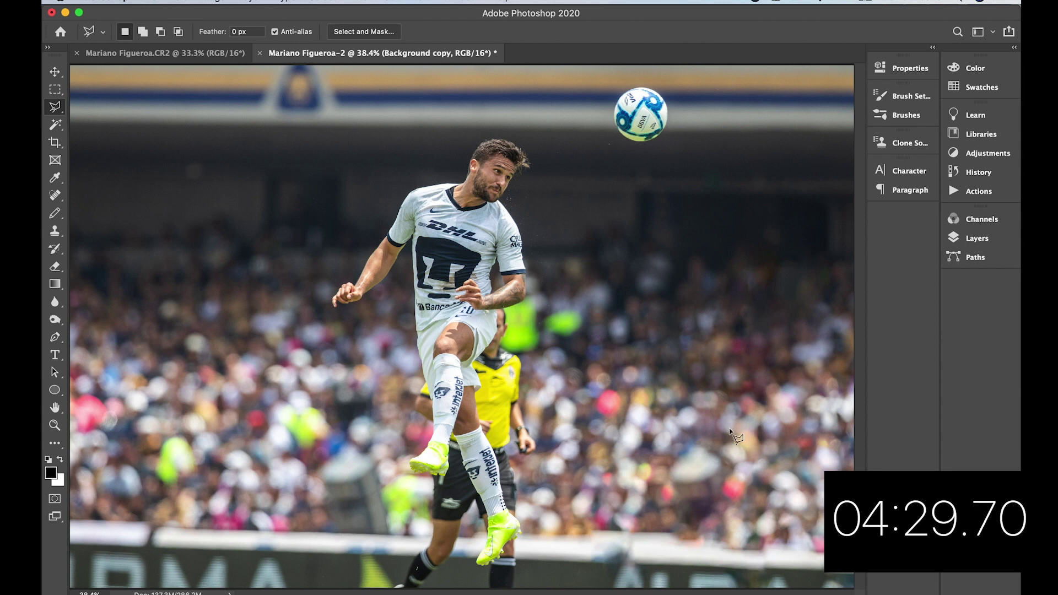
click(661, 354)
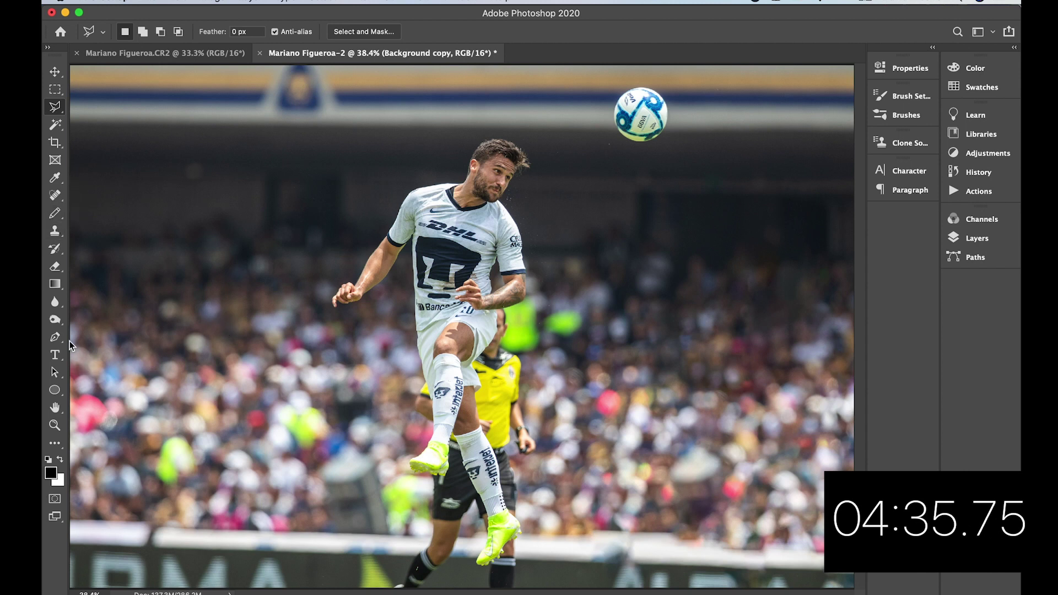
Step: Set the Clone Stamp brush to 396 px, try cloning on the photo and undo the attempt
click(56, 232)
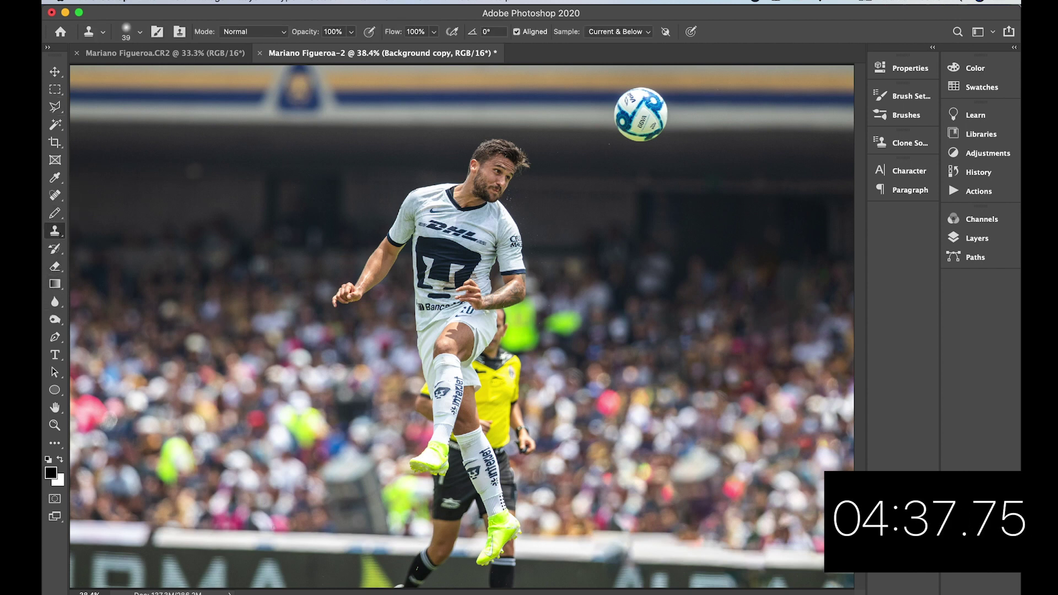
click(138, 32)
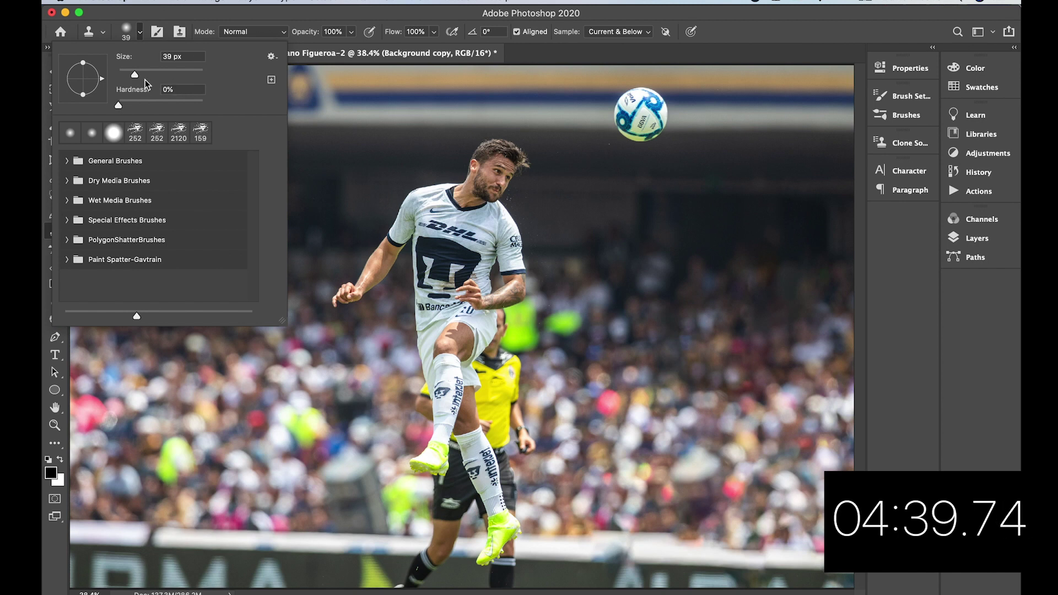
drag(137, 74, 190, 75)
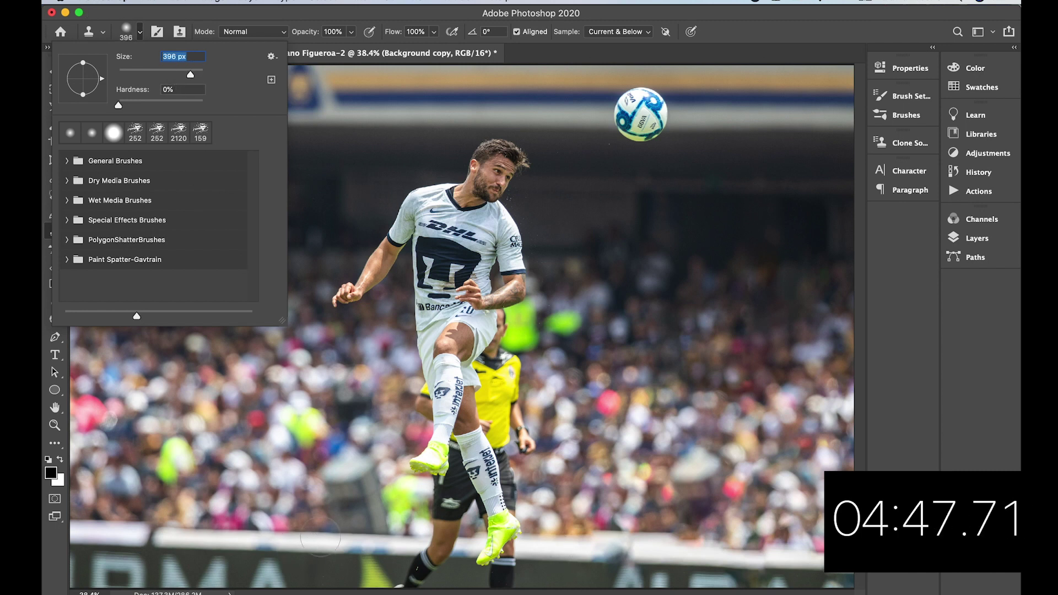
click(319, 538)
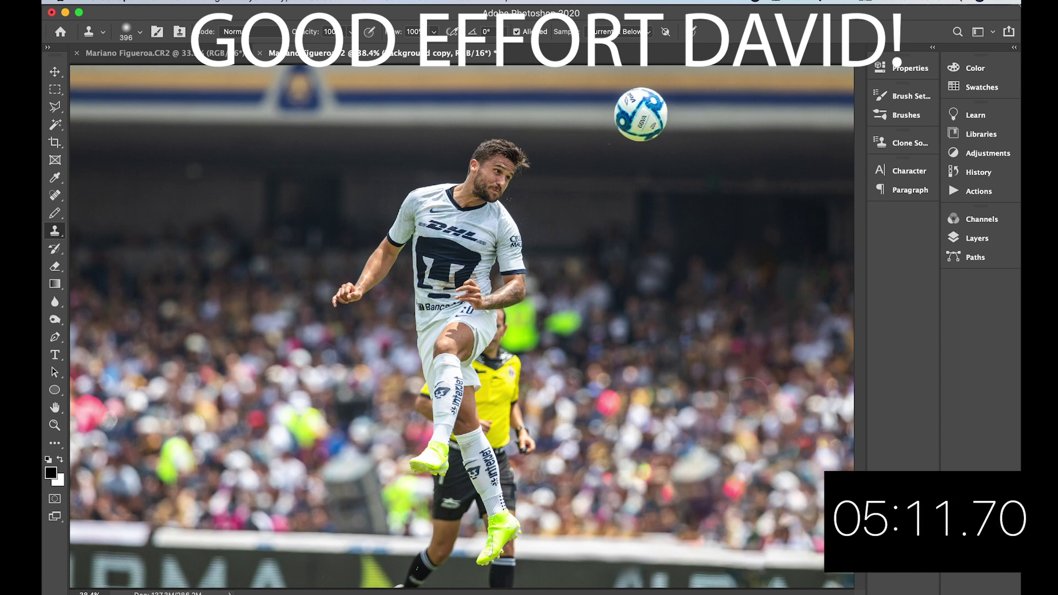
click(511, 185)
key(super+z)
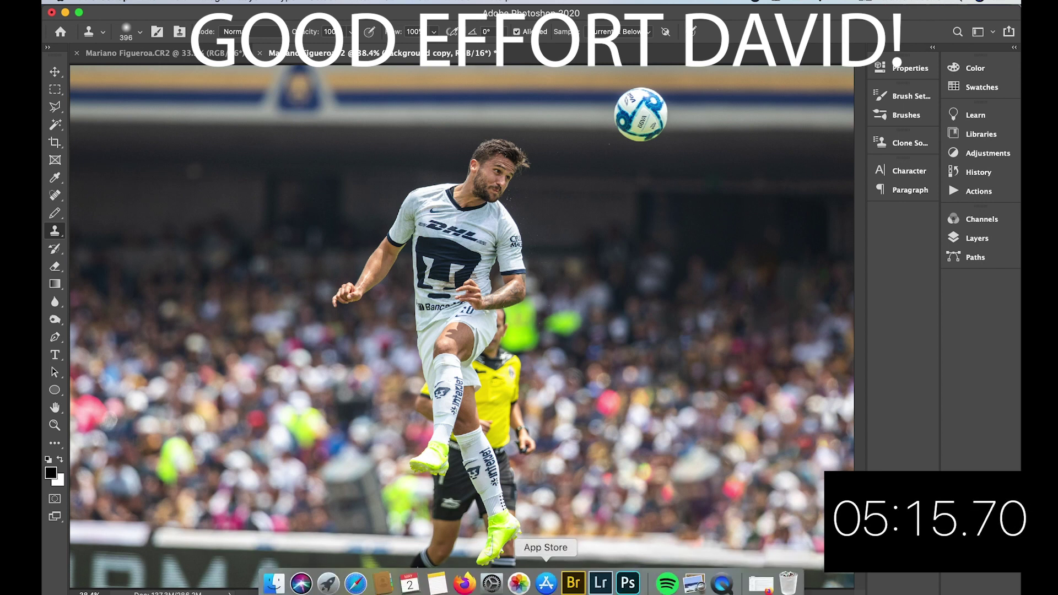
Step: Switch to Lightroom Classic and crop the header photo to 1 x 1, keeping the heading player, the ball and both opponents in frame
click(602, 577)
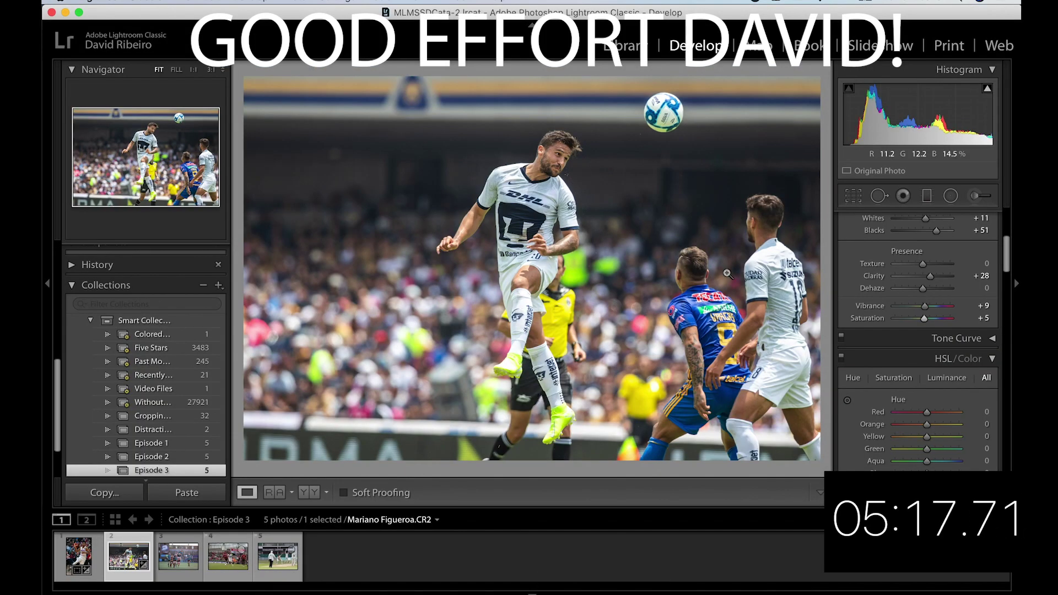
click(853, 196)
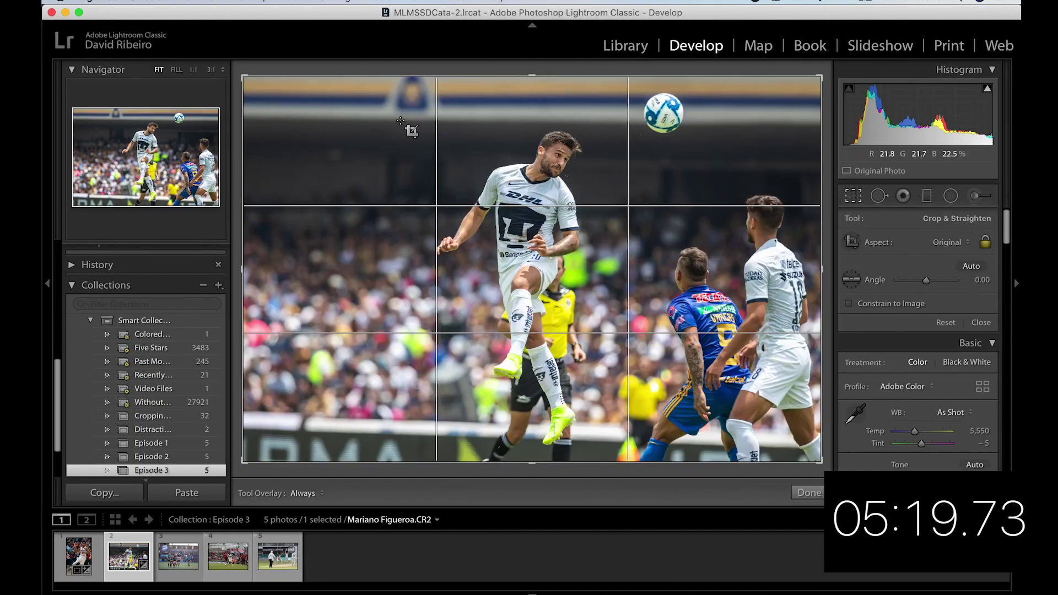
click(949, 242)
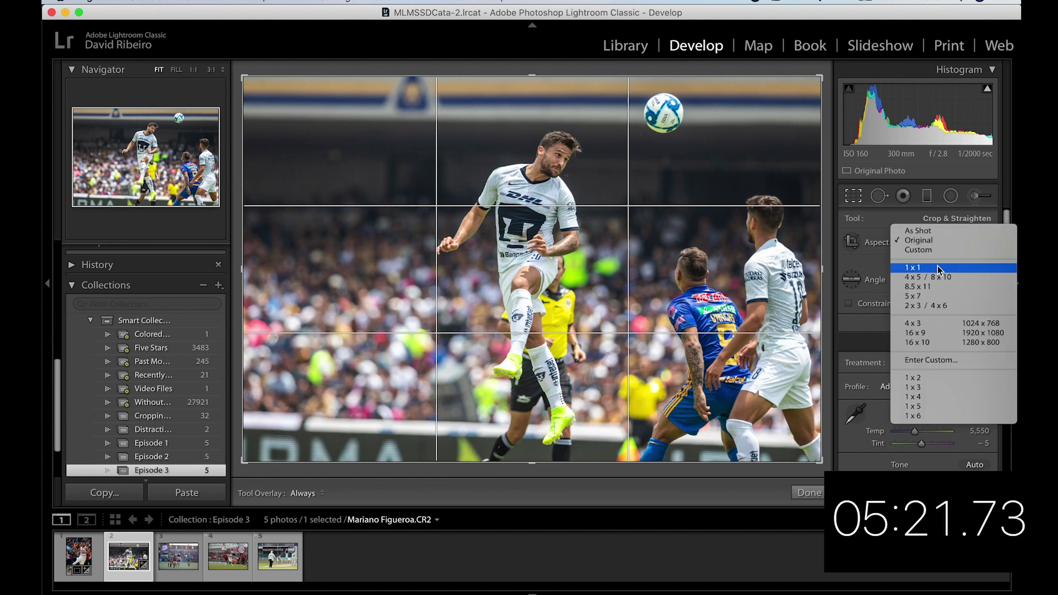
click(936, 267)
drag(568, 190, 532, 192)
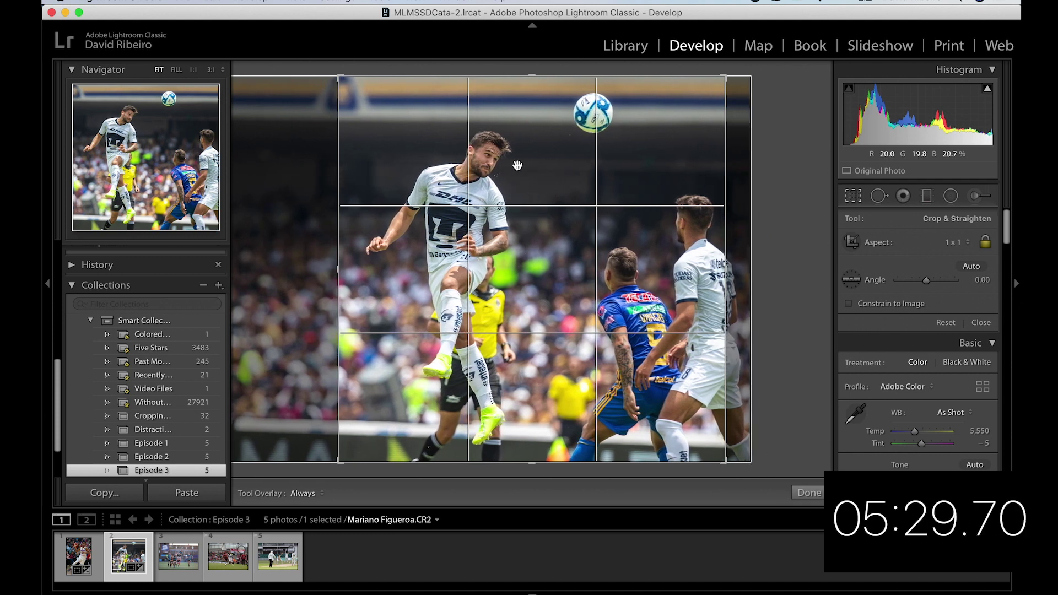
key(Return)
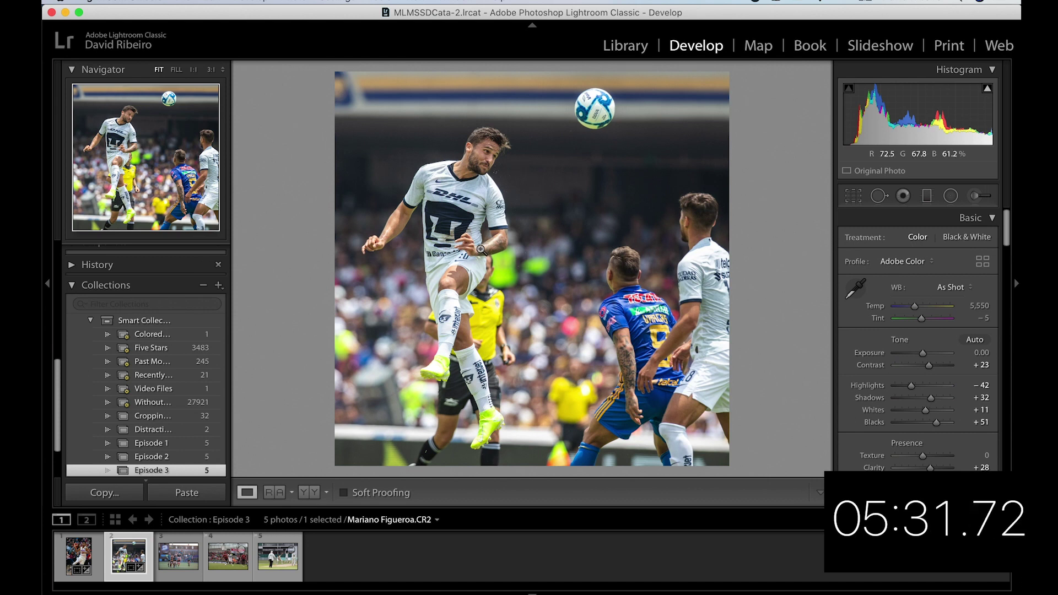
Step: Set the photo's Contrast to +31 and Exposure to +0.15, and compare it before and after without the side panels
drag(929, 368, 925, 359)
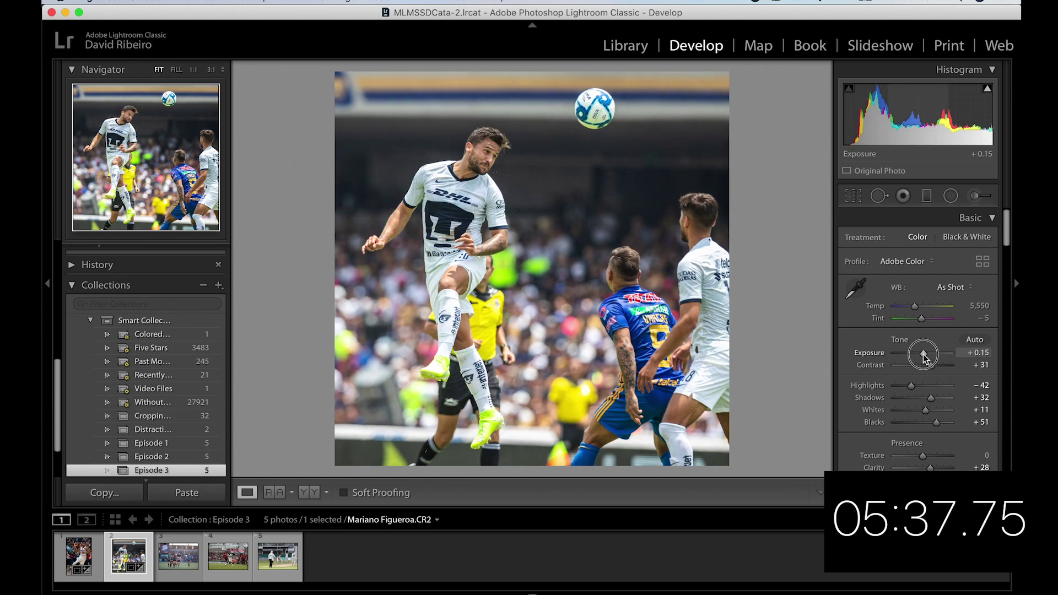
key(y)
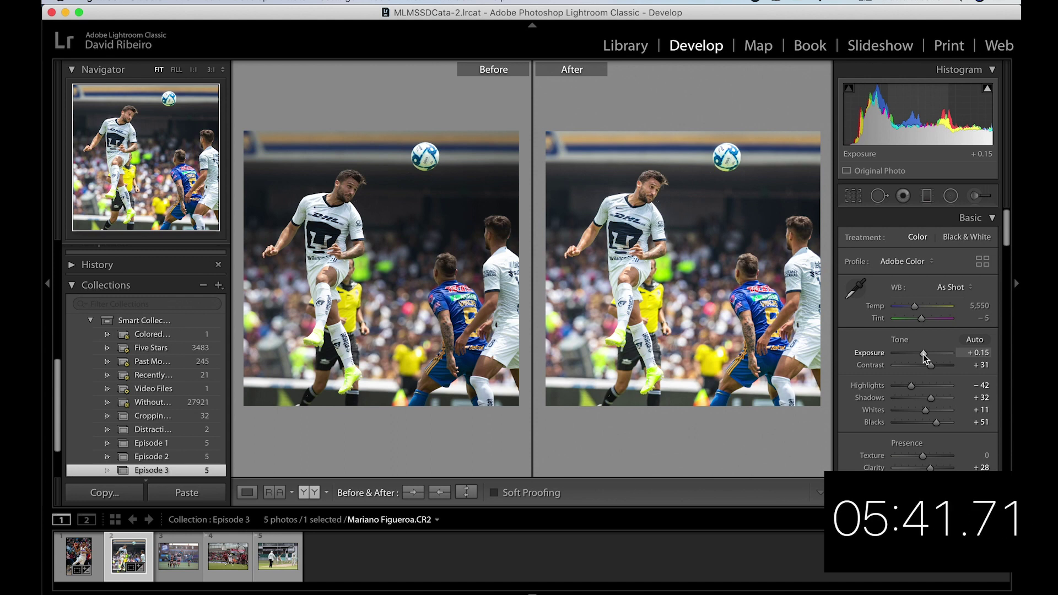
key(Tab)
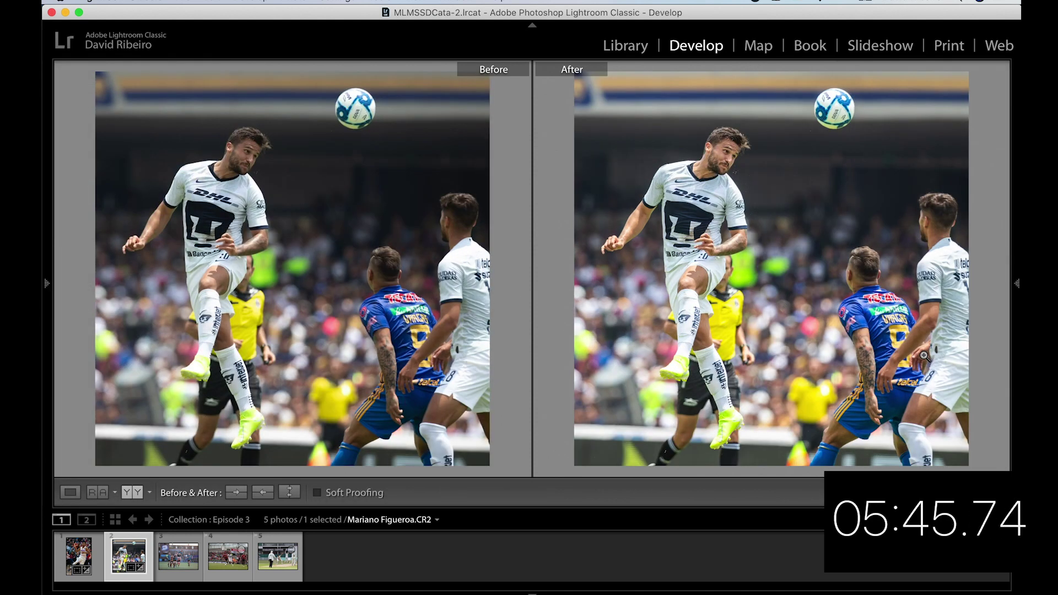
key(Tab)
key(y)
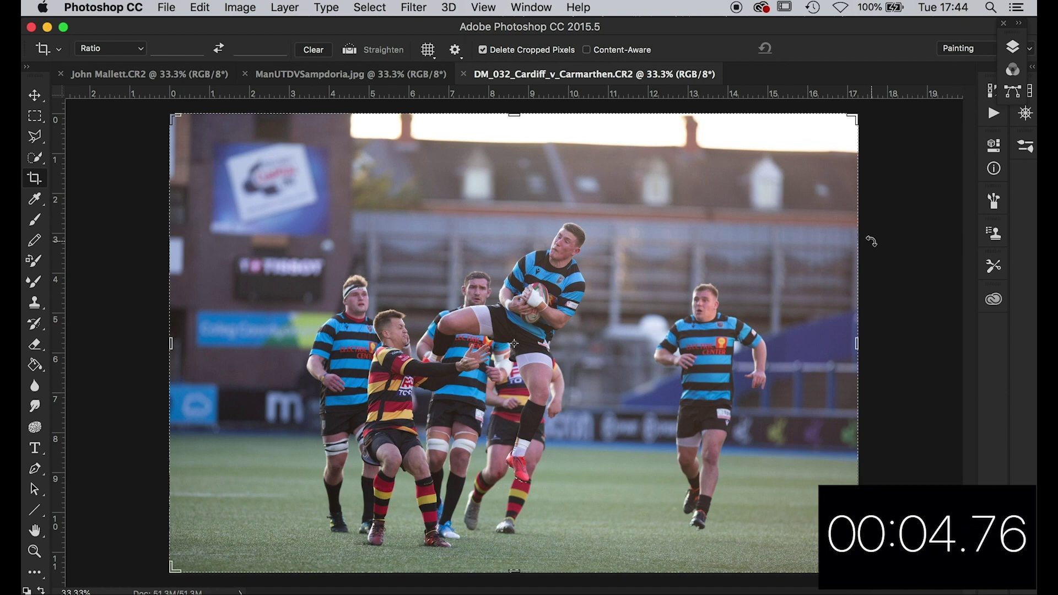
Step: Crop the rugby photo to about 8.5 by 8.9 in around the leaping catcher's group, cutting out the lone player on the right
drag(175, 118, 233, 150)
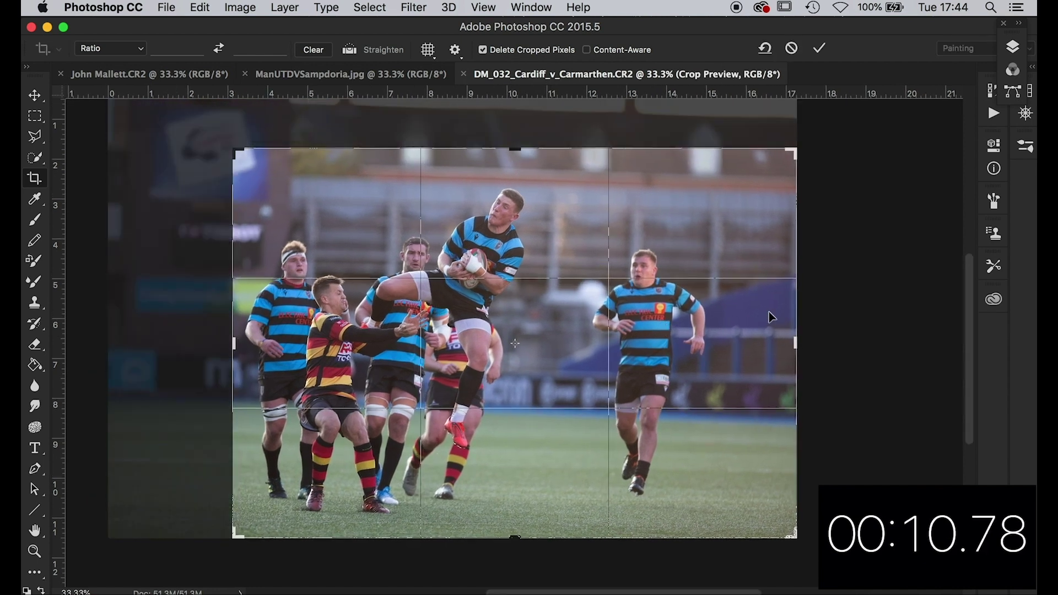
drag(795, 340, 678, 344)
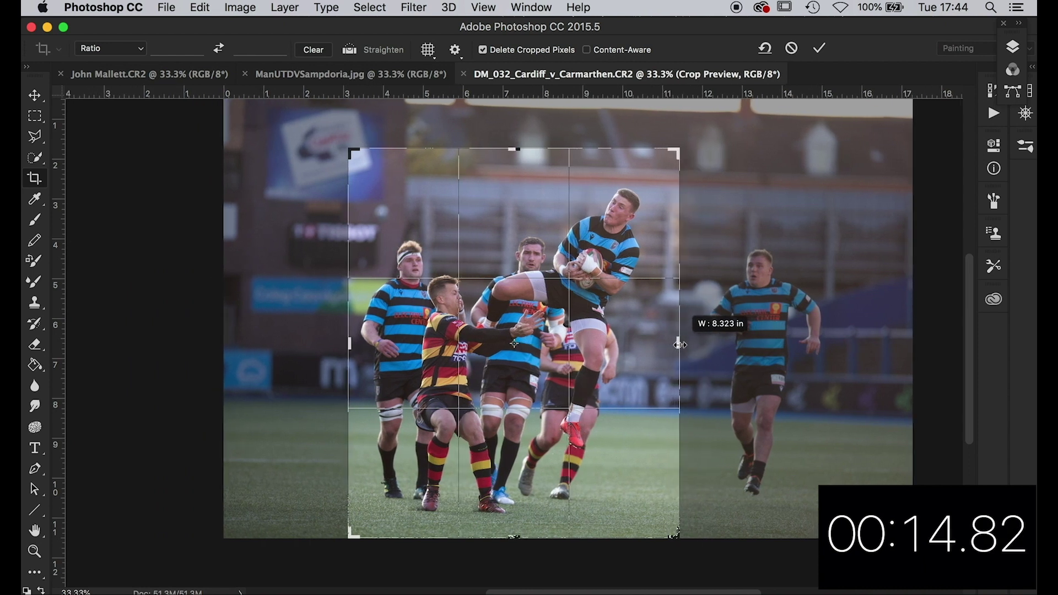
drag(344, 346, 337, 346)
drag(515, 533, 515, 531)
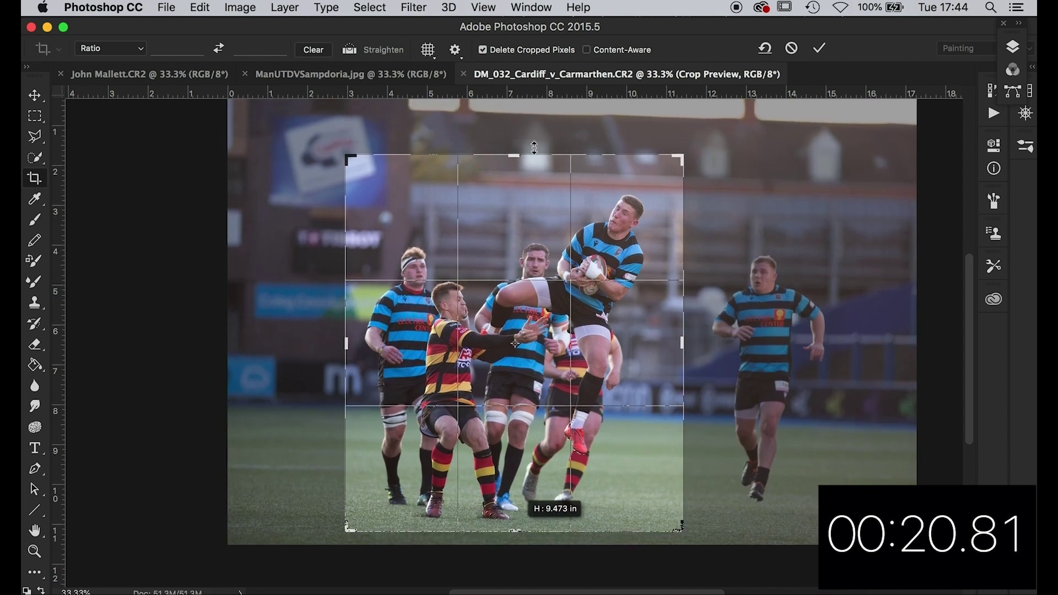
drag(516, 159, 514, 169)
drag(686, 544, 706, 518)
drag(615, 481, 615, 479)
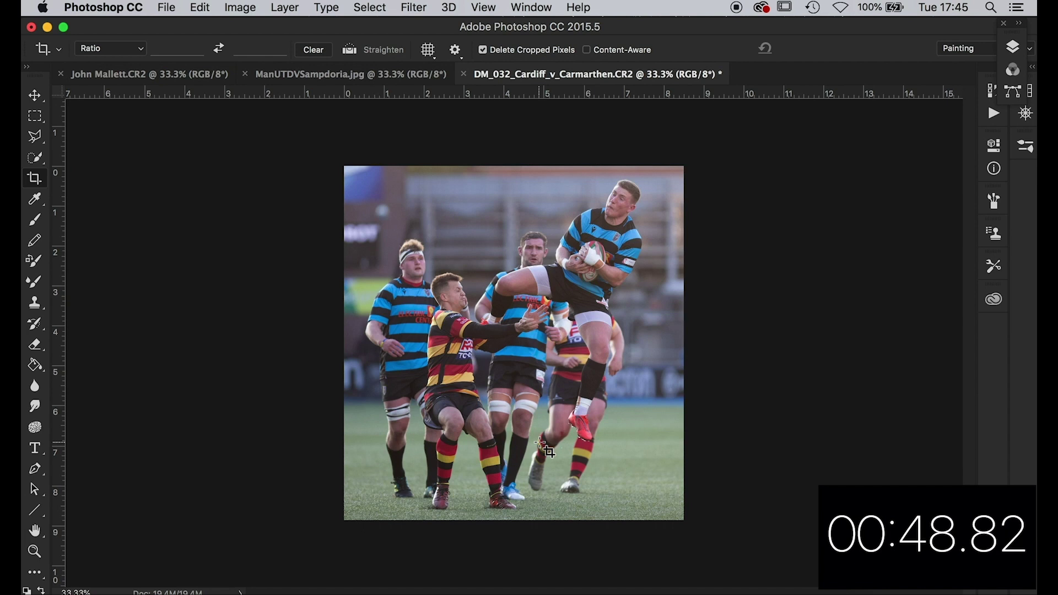
Step: Crop the rugby photo slightly narrower, to about 8.2 in wide, trimming its sides
click(656, 416)
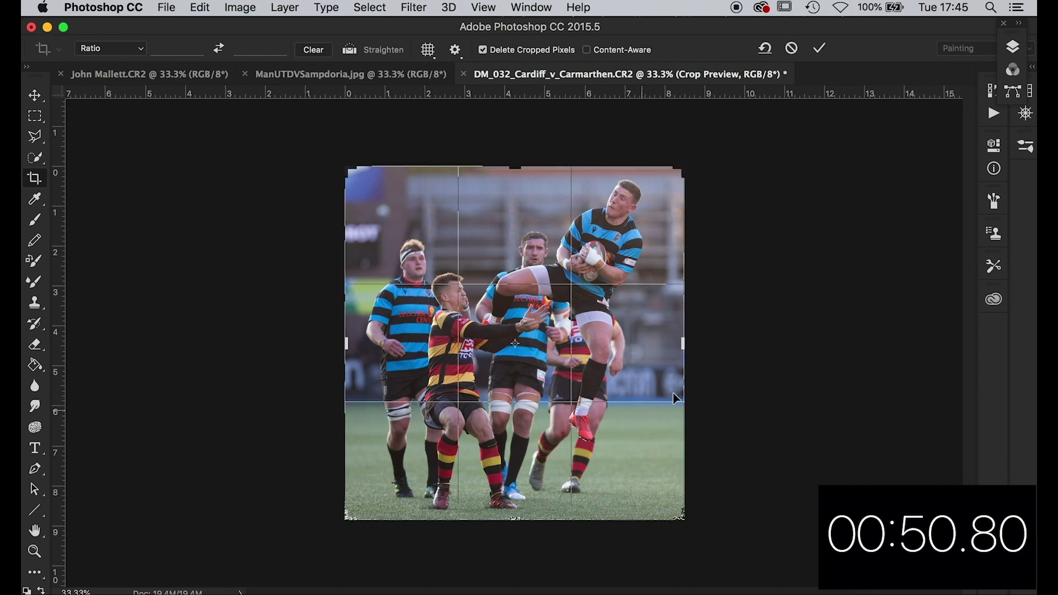
drag(683, 340, 678, 344)
key(Return)
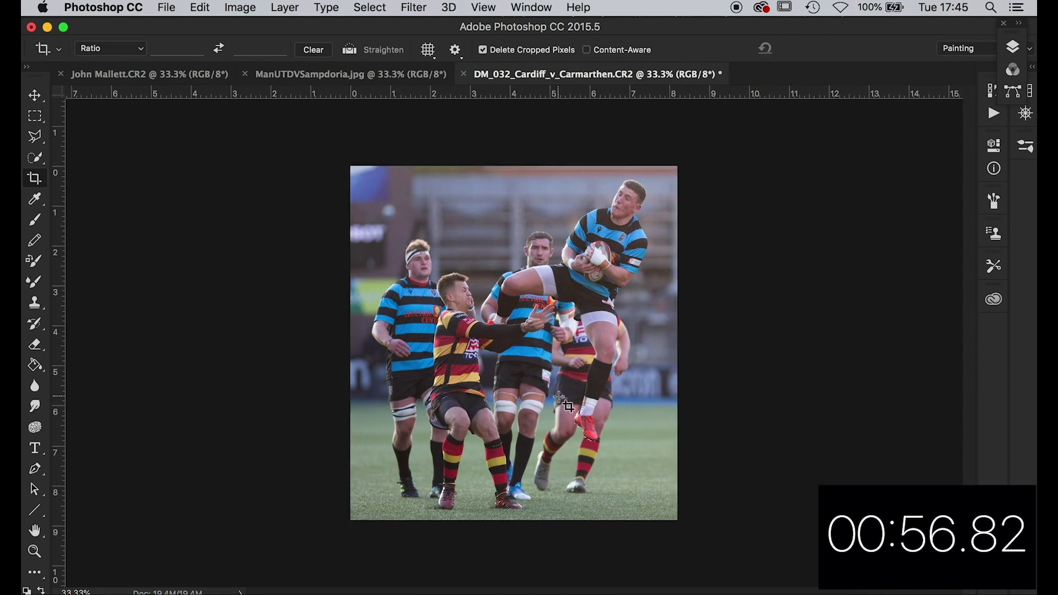
Step: Adjust the rugby photo's Levels with a black input of 26 and a midtone input of 0.96, and return to the Crop tool
key(super+l)
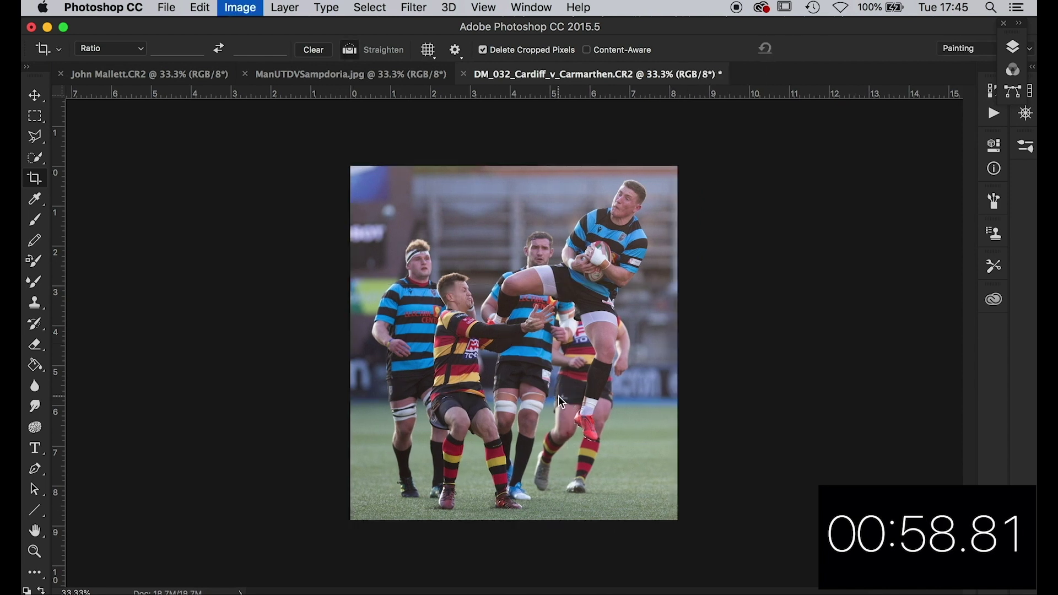
drag(750, 278, 747, 279)
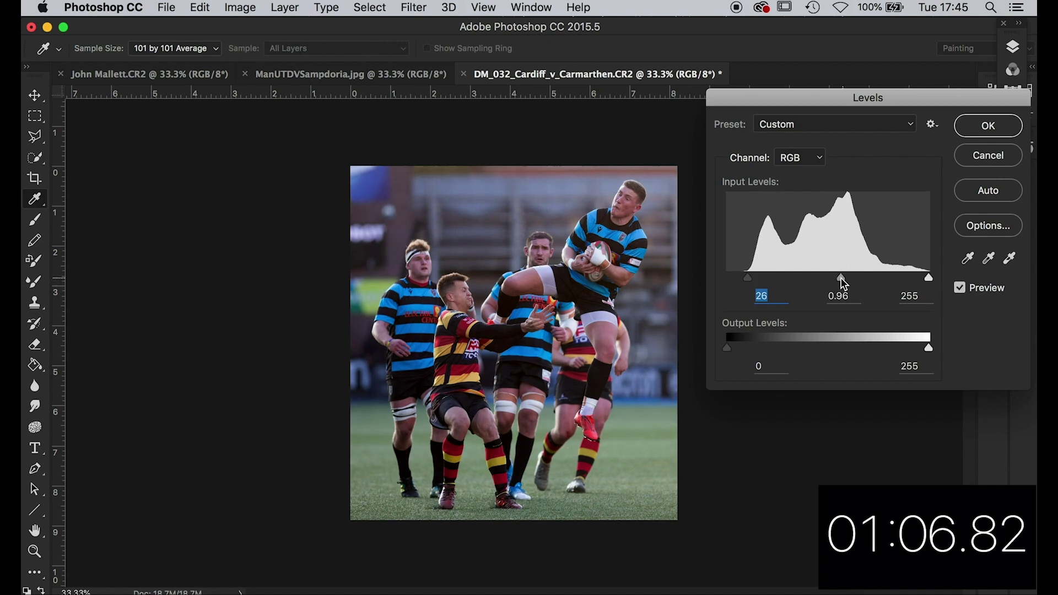
drag(843, 279, 841, 279)
key(Return)
key(c)
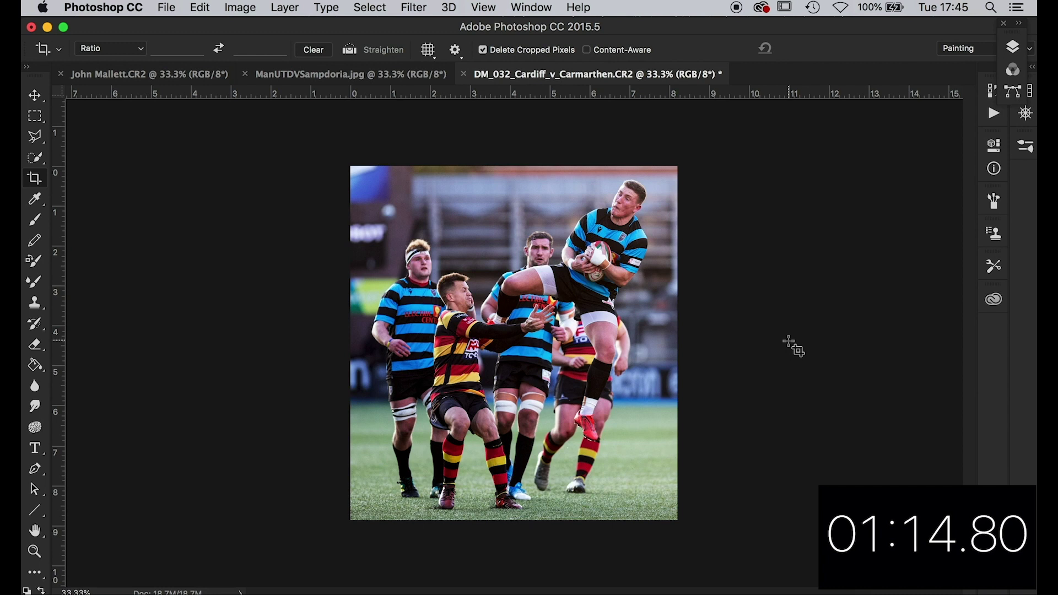
Step: Shift the rugby photo's highlights with Color Balance to +4 toward red and -8 toward yellow
key(super+equal)
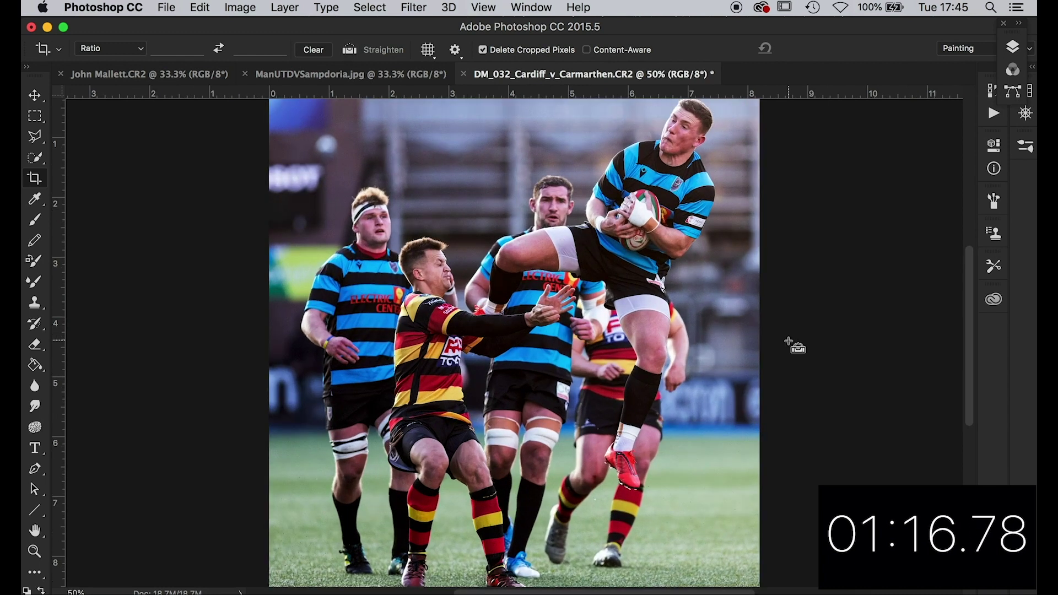
key(super+minus)
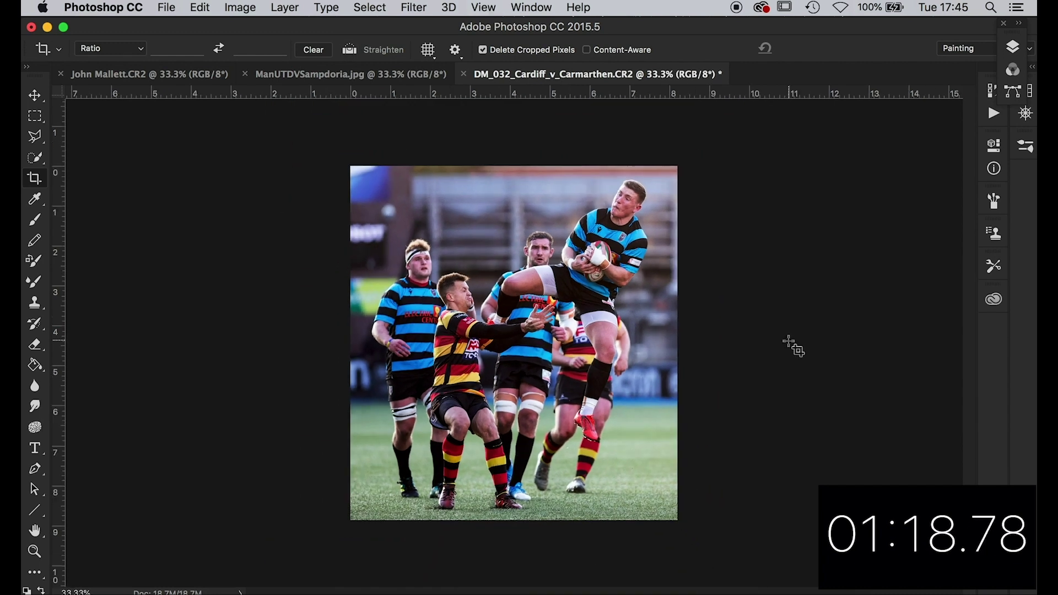
key(super+b)
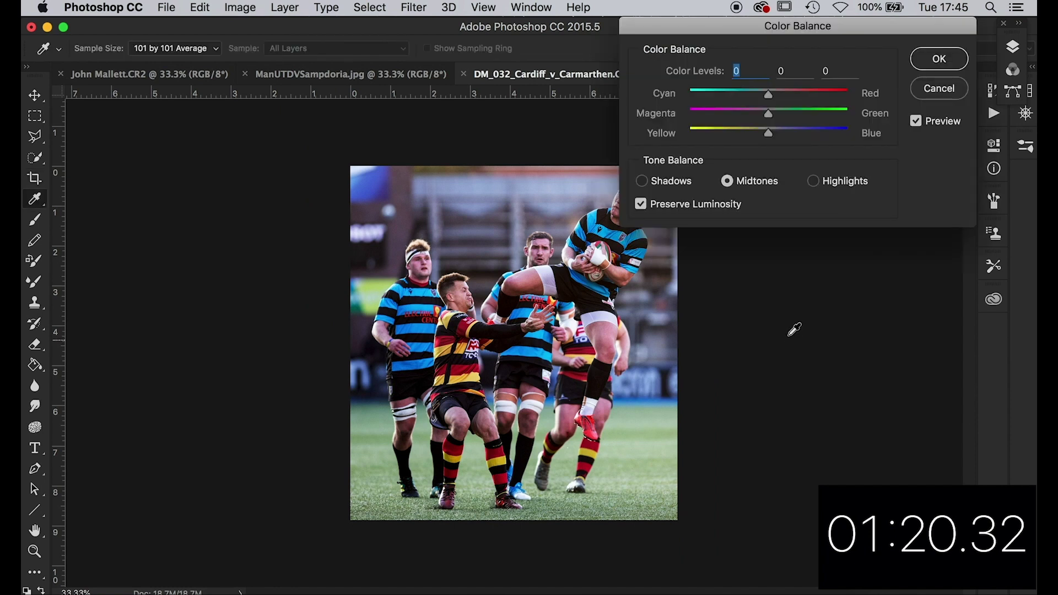
click(811, 181)
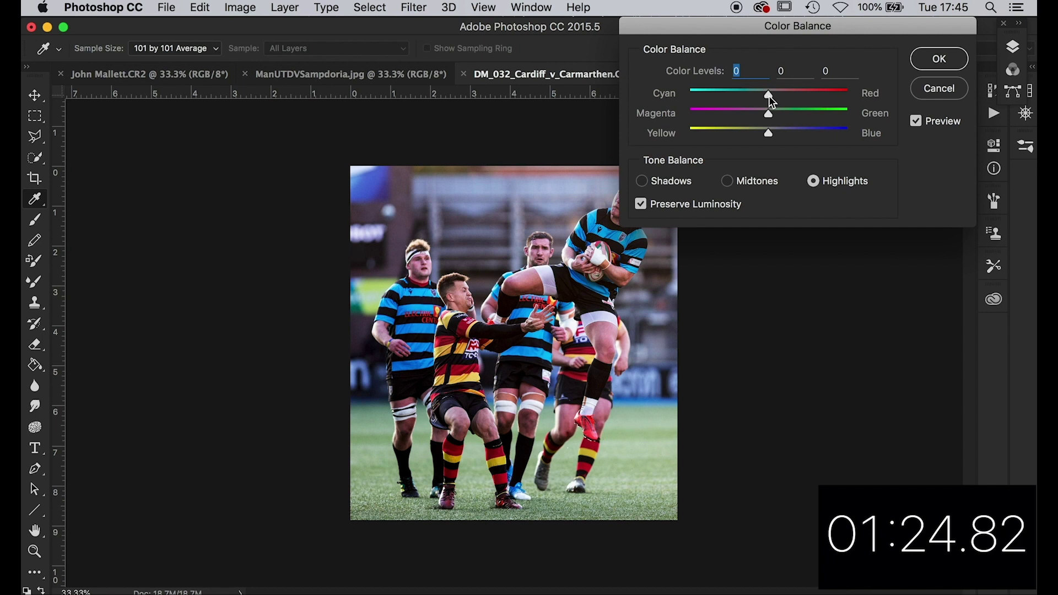
drag(769, 96, 772, 97)
mouse_move(769, 134)
mouse_down()
mouse_move(778, 131)
mouse_move(761, 132)
mouse_up()
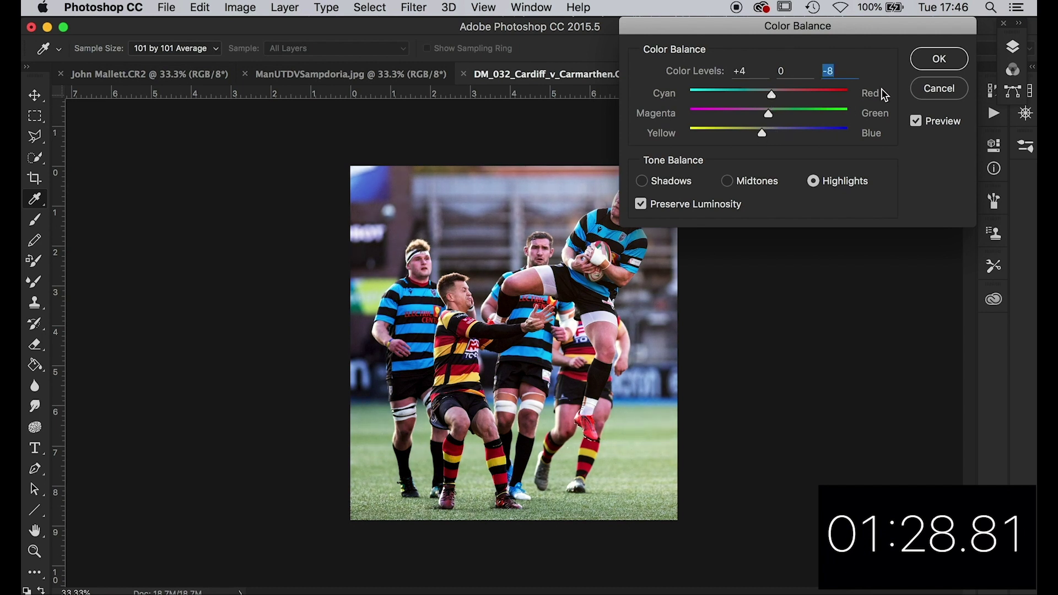
click(927, 65)
key(c)
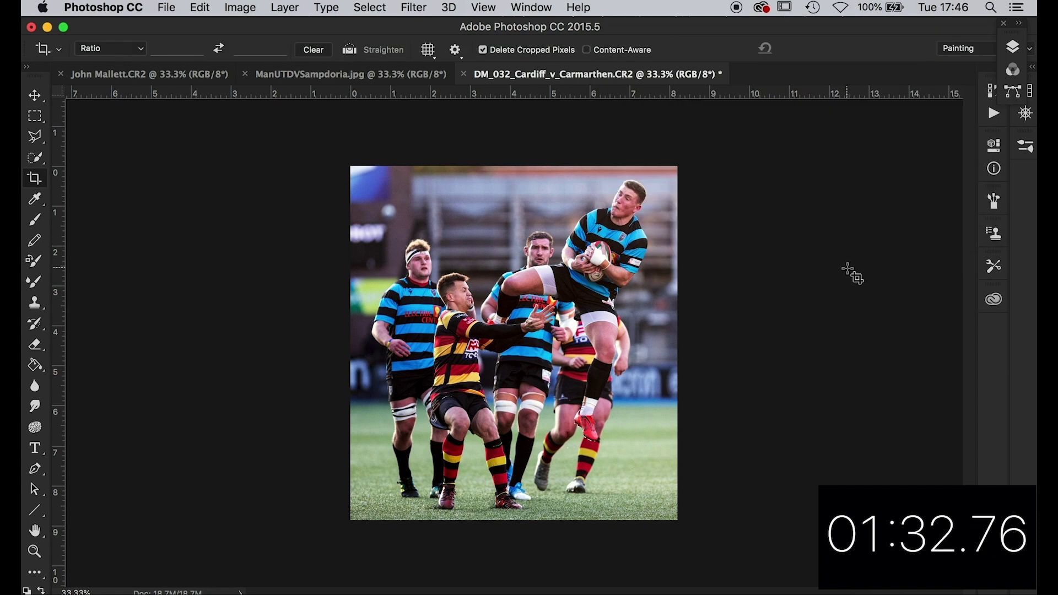
Step: Raise the rugby photo's overall Saturation to 15 with Hue/Saturation
key(super+u)
double_click(874, 243)
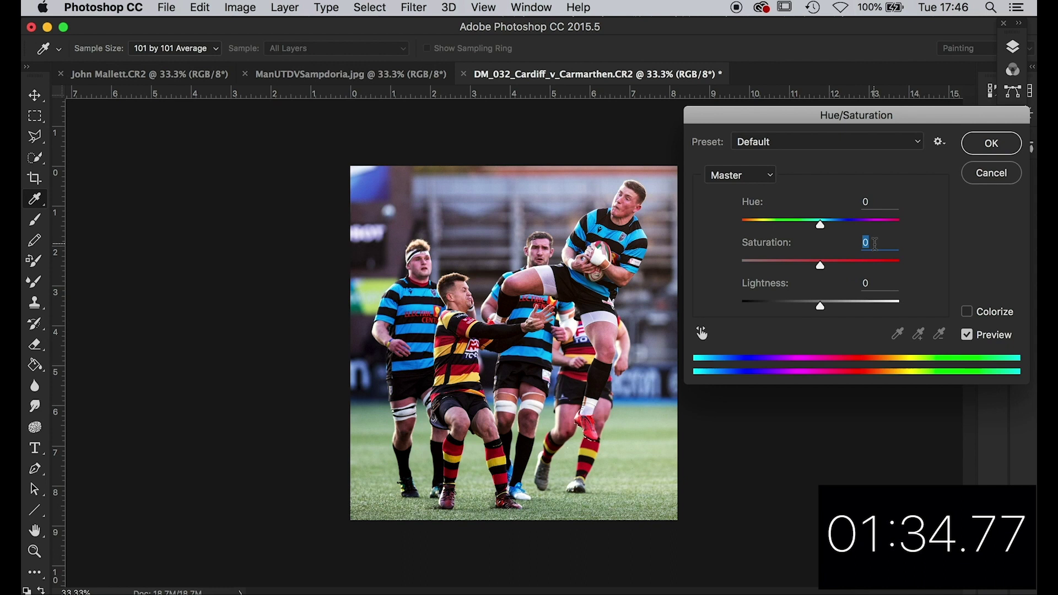
text(15)
key(Return)
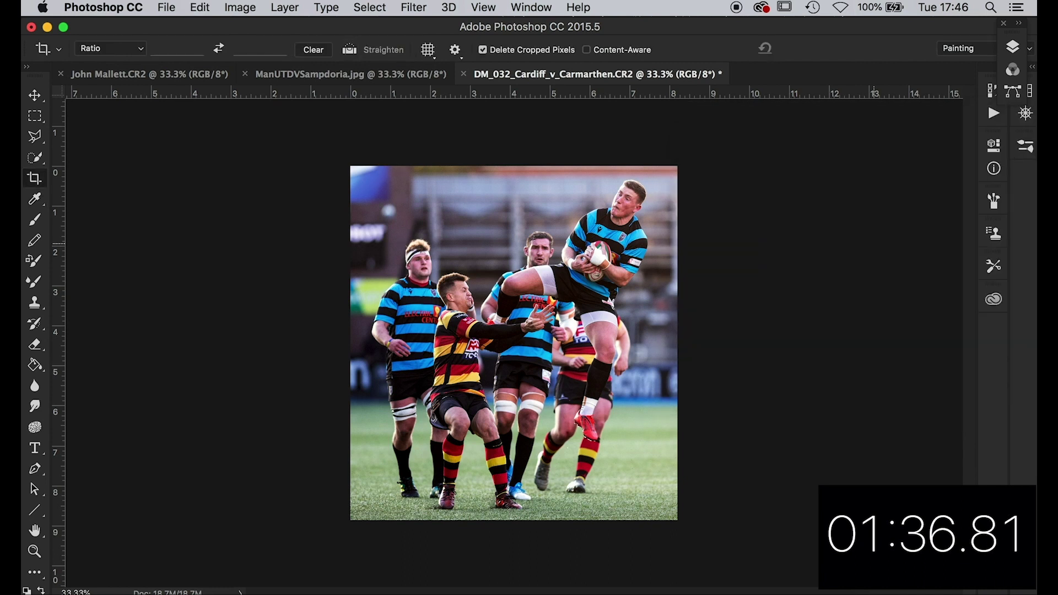
Step: Sharpen the rugby photo with Unsharp Mask at an amount of 50% and a radius of 1.5 pixels
key(super+plus)
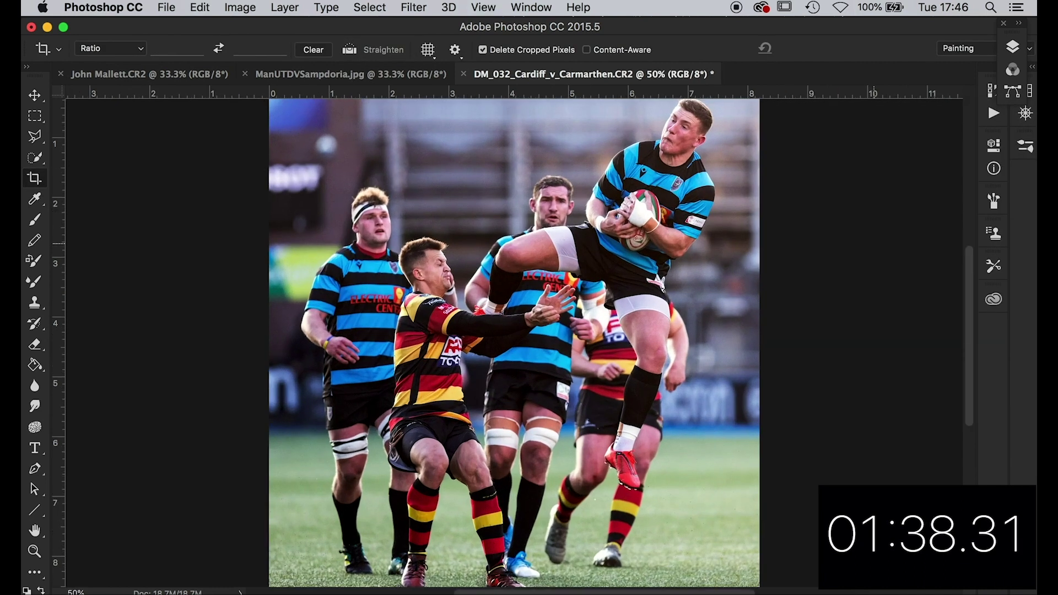
click(415, 9)
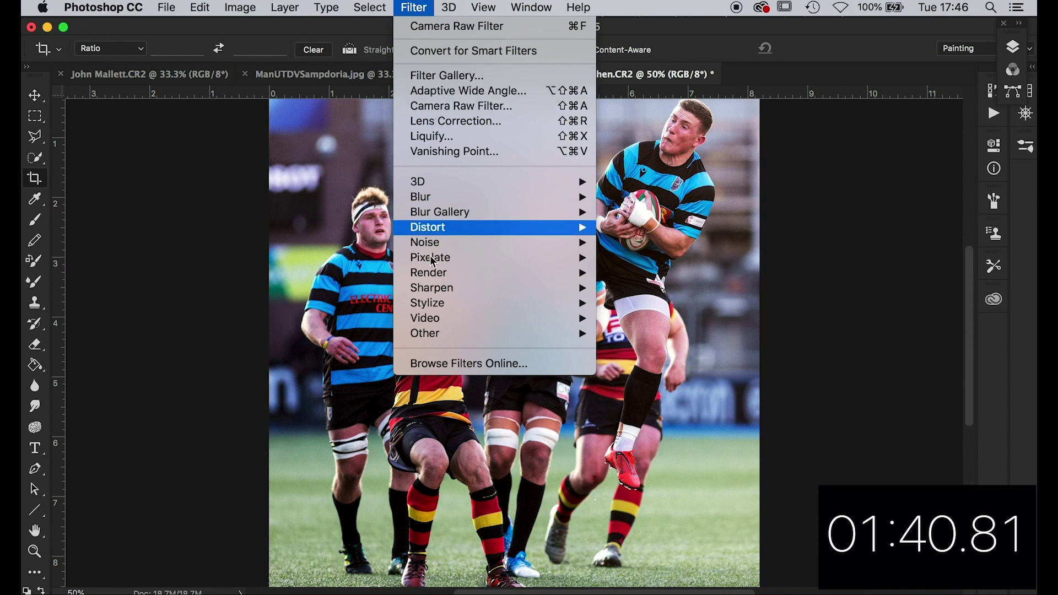
mouse_move(433, 288)
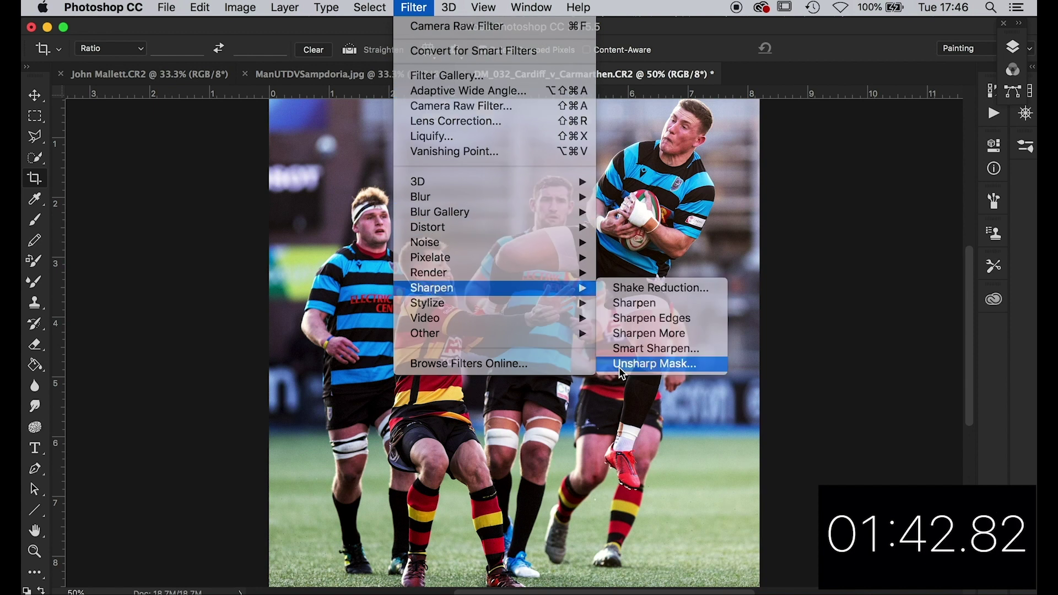
click(619, 365)
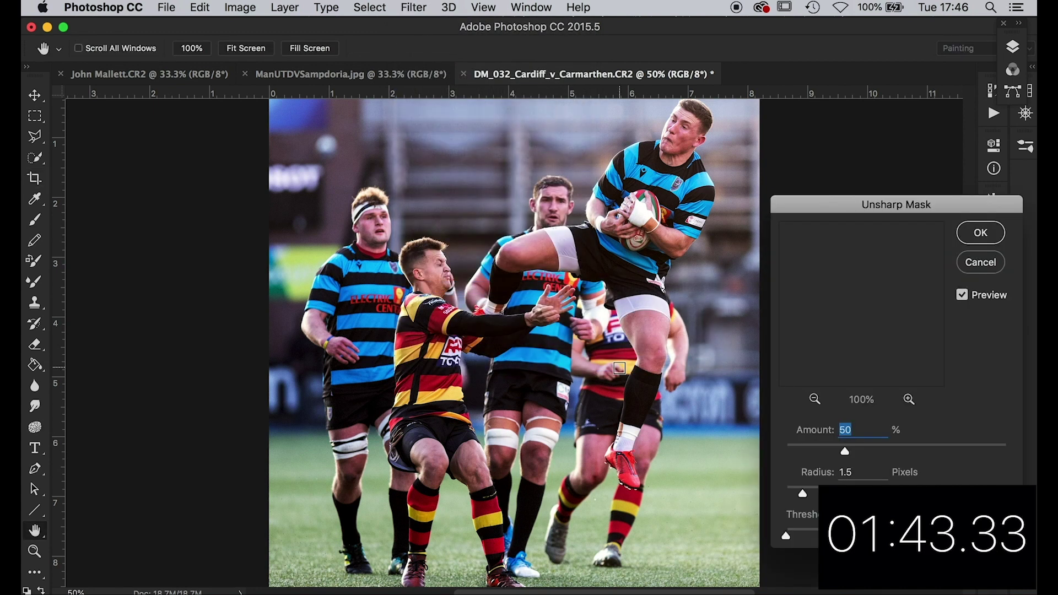
click(991, 240)
key(c)
key(super+minus)
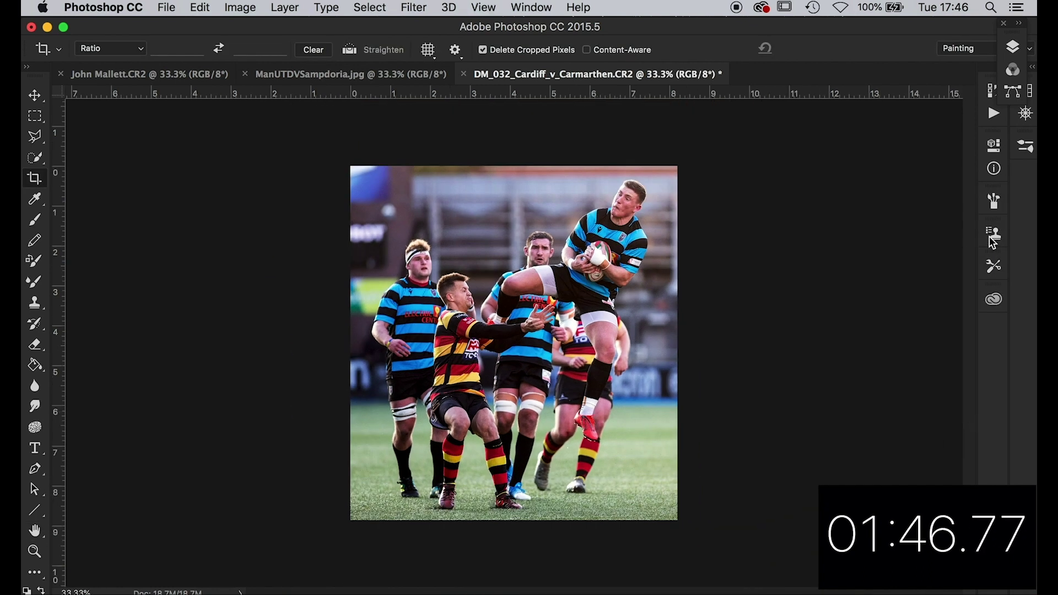
Step: Adjust the rugby photo's midtones in Color Balance to levels of -3, -1 and +2
key(i)
key(super+b)
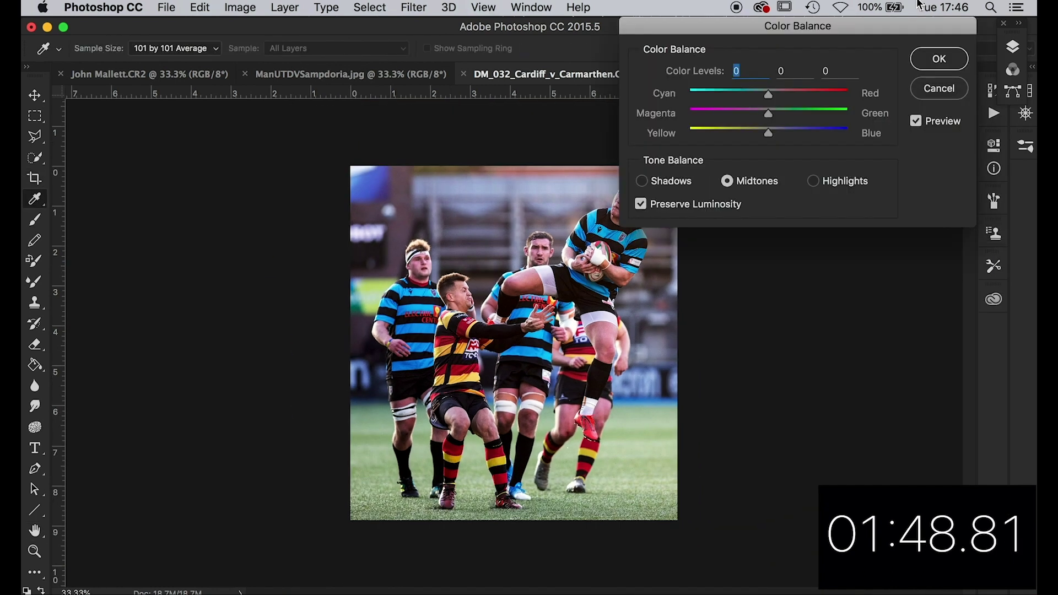
drag(849, 27, 887, 26)
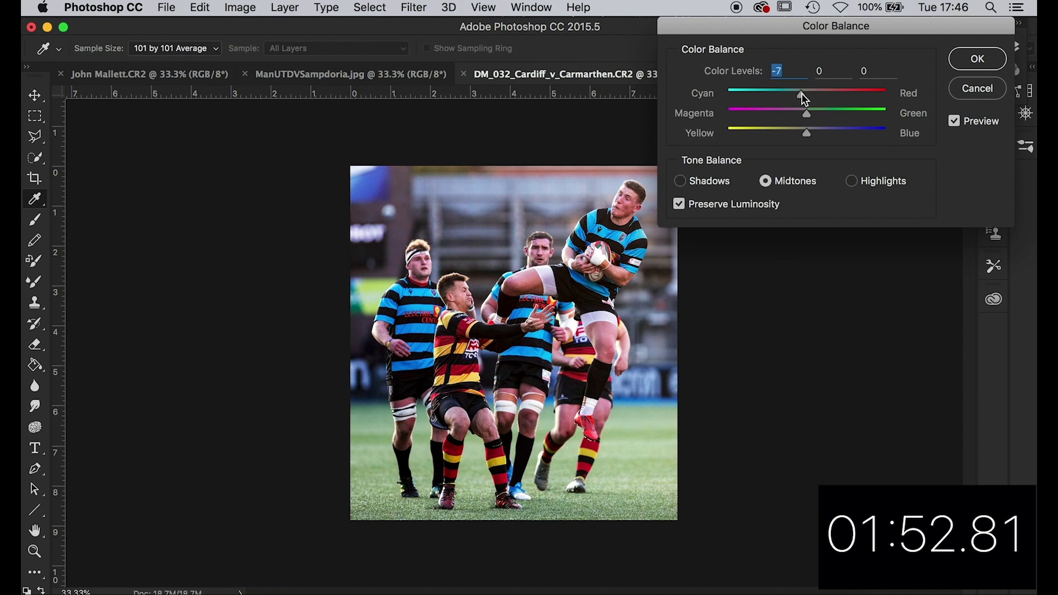
drag(805, 111, 808, 132)
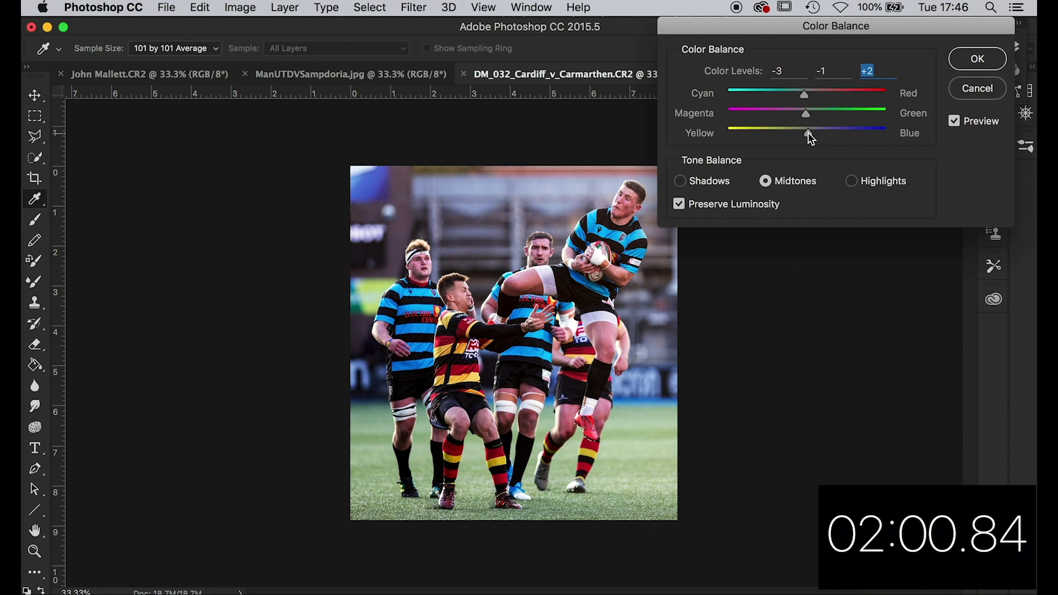
key(Return)
key(c)
Step: Set the rugby photo's Contrast to 14 with a Brightness/Contrast adjustment
click(240, 7)
mouse_move(251, 51)
click(412, 51)
drag(871, 226, 881, 227)
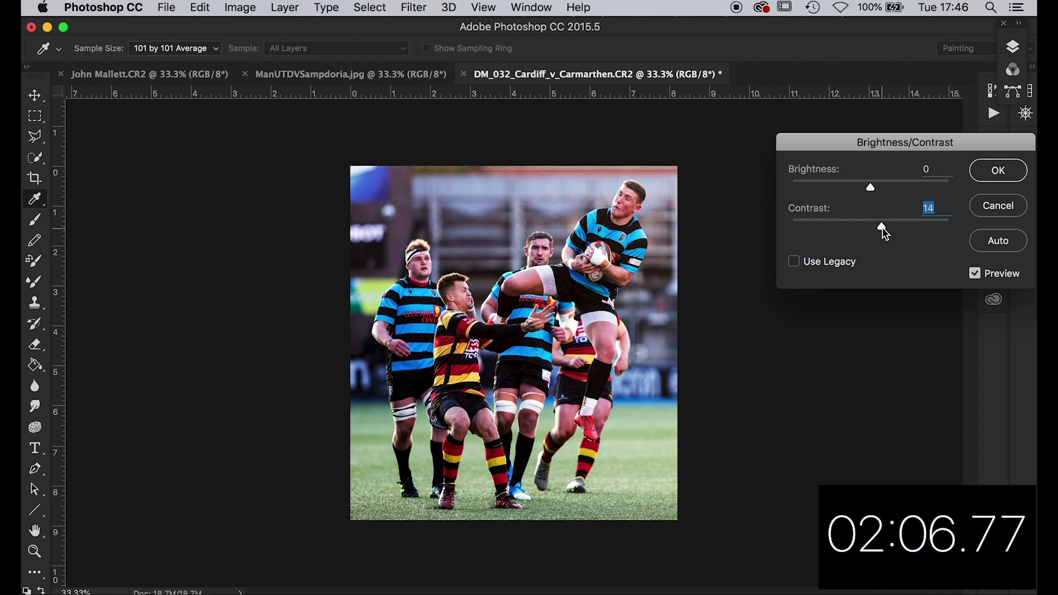
key(Return)
Step: In the Camera Raw filter, set Temperature +2, Exposure -0.20, Contrast -1, Highlights -26, Shadows +6, Whites -9 and Blacks +12
click(412, 7)
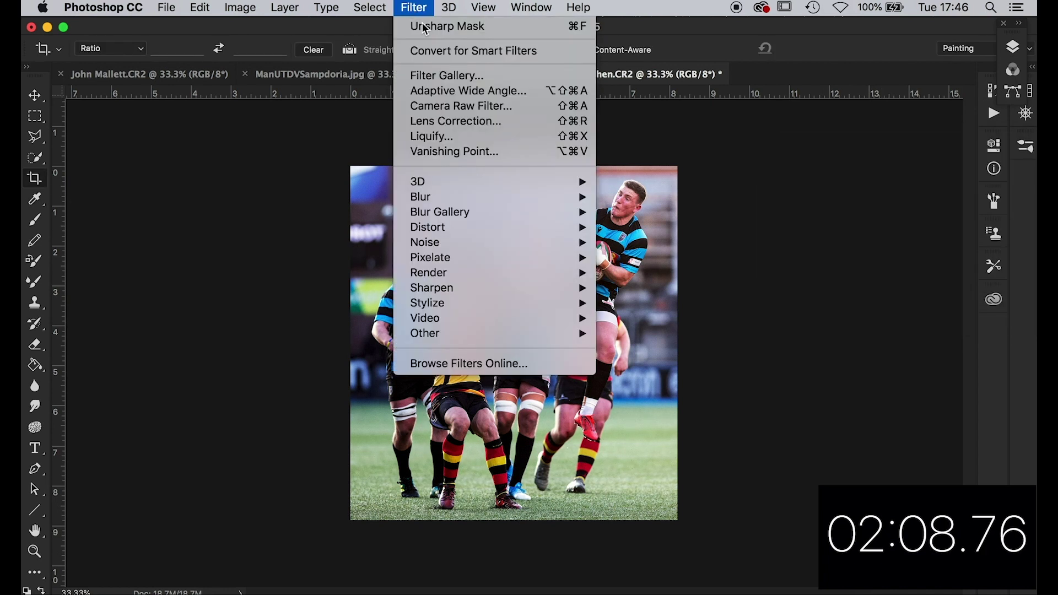
click(463, 106)
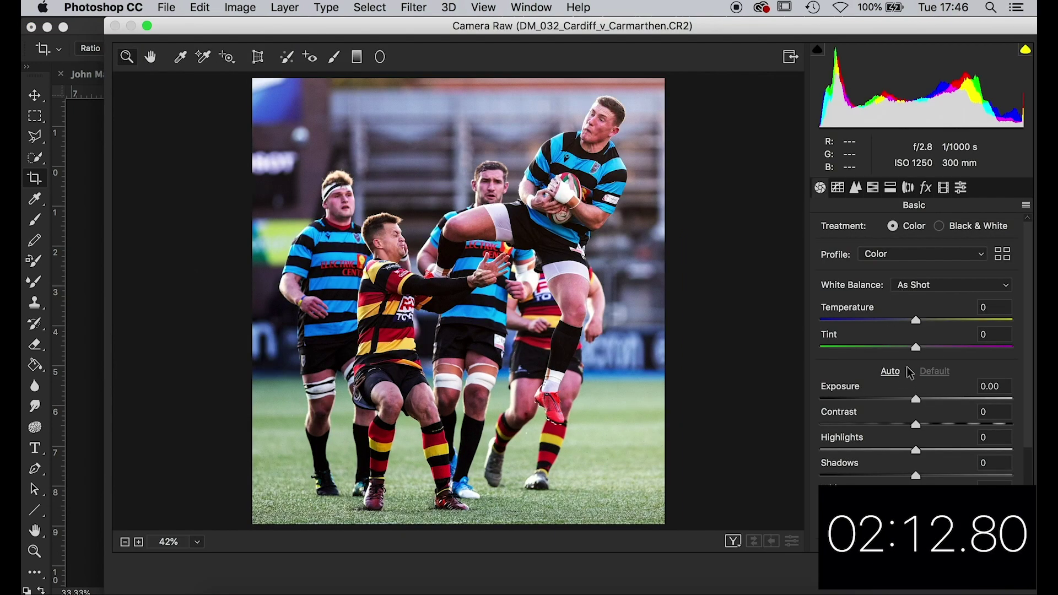
drag(916, 320, 917, 321)
drag(915, 400, 922, 478)
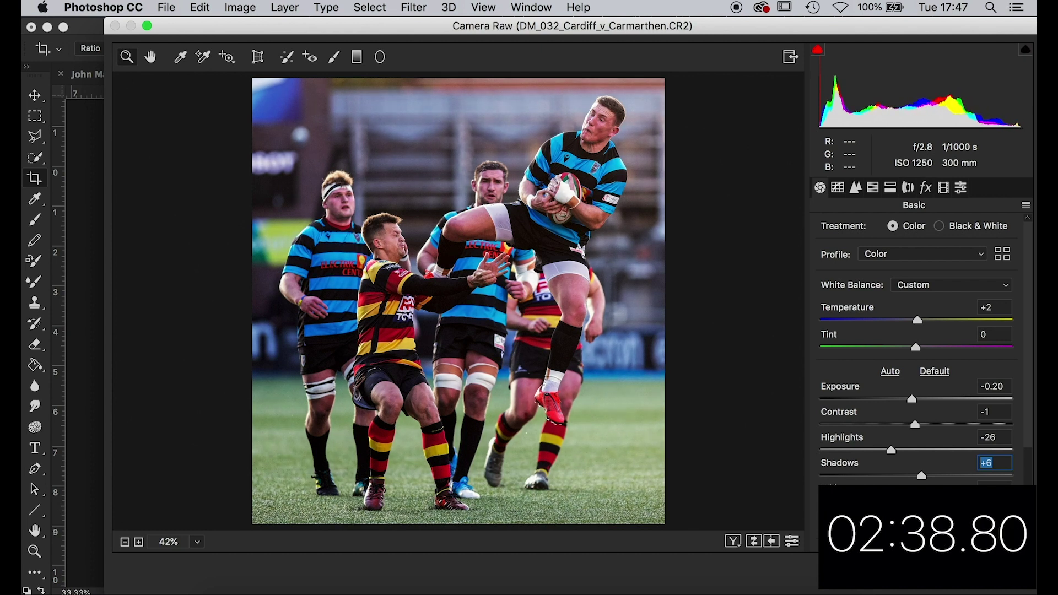
key(Tab)
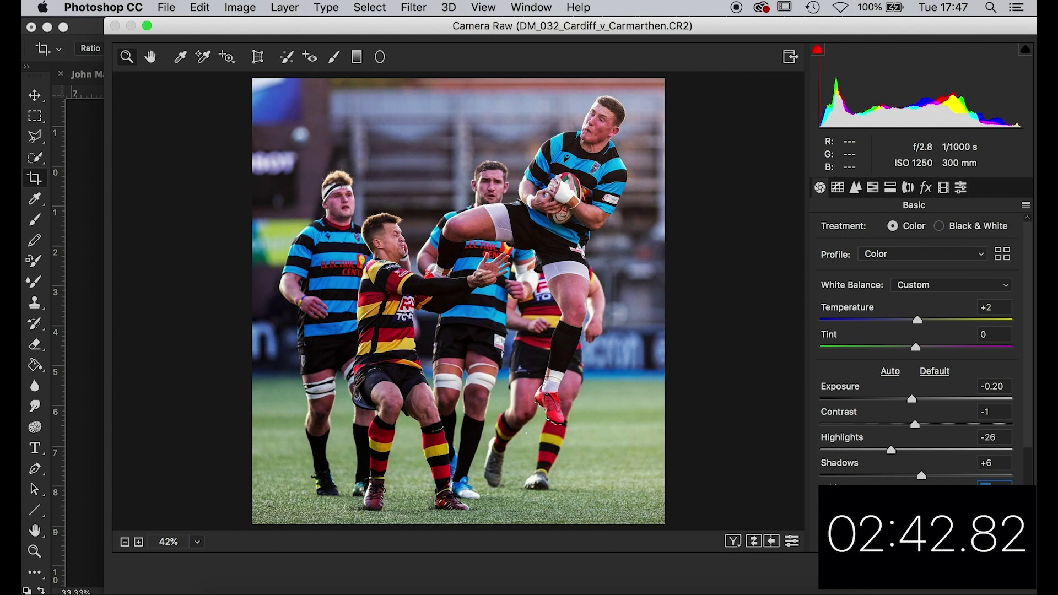
key(Tab)
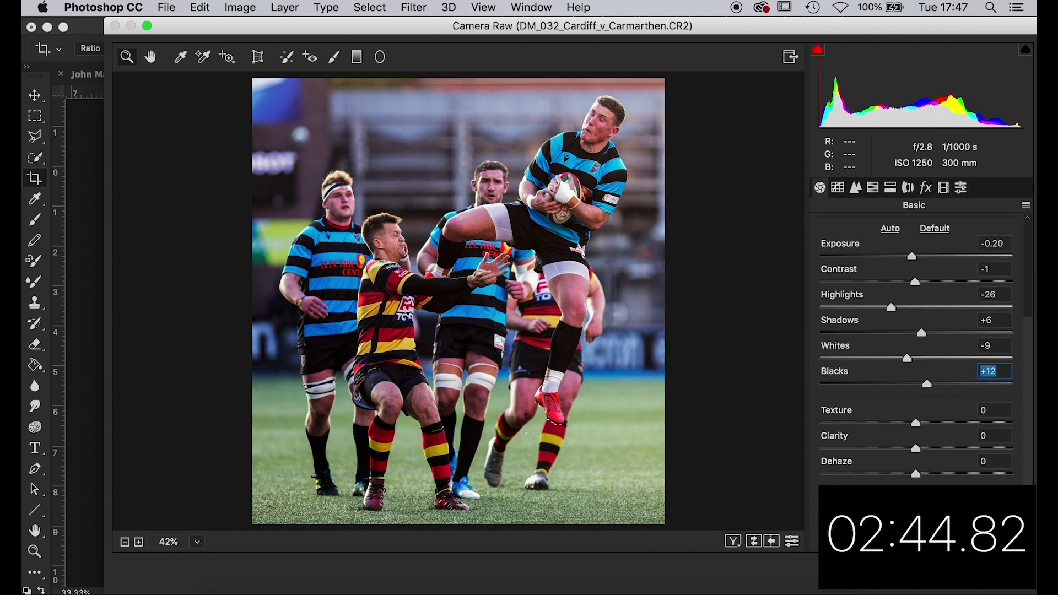
Step: Set Texture to -37 and Clarity to -2, apply the Camera Raw filter, and check the leaping catcher up close
drag(918, 425, 885, 429)
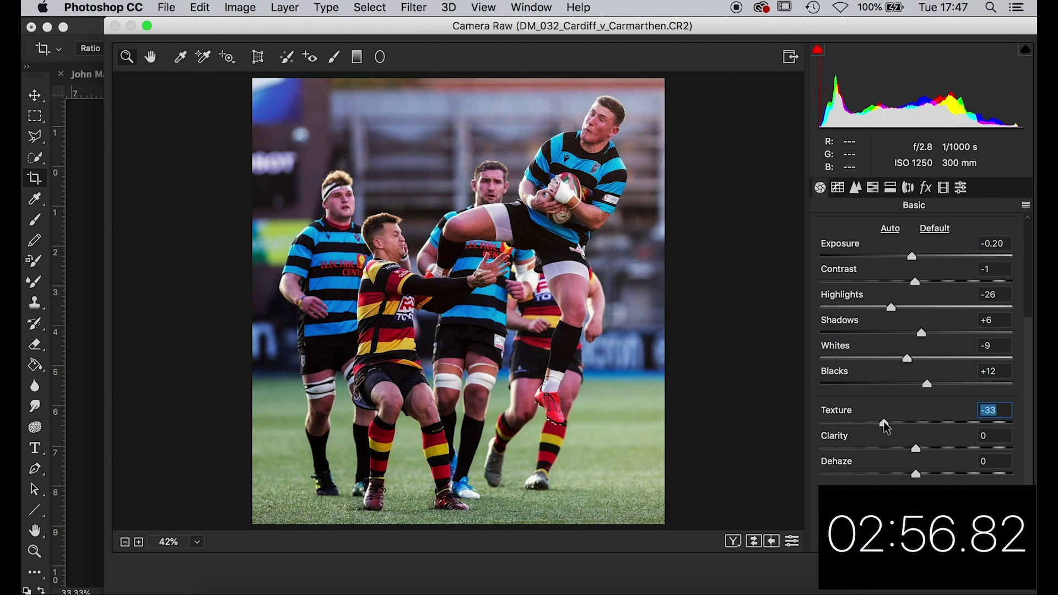
drag(884, 423, 917, 452)
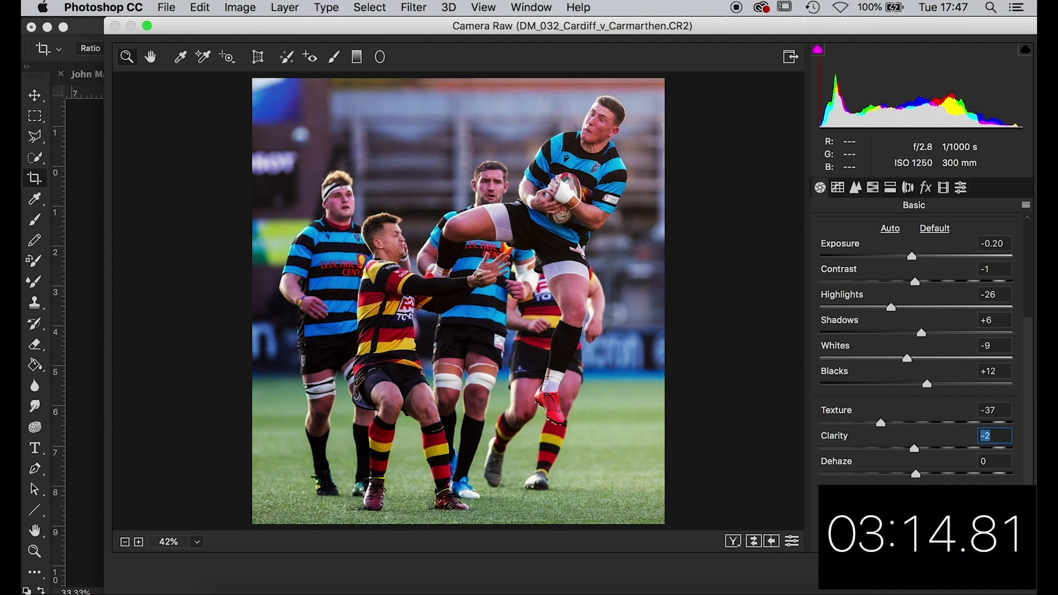
key(Return)
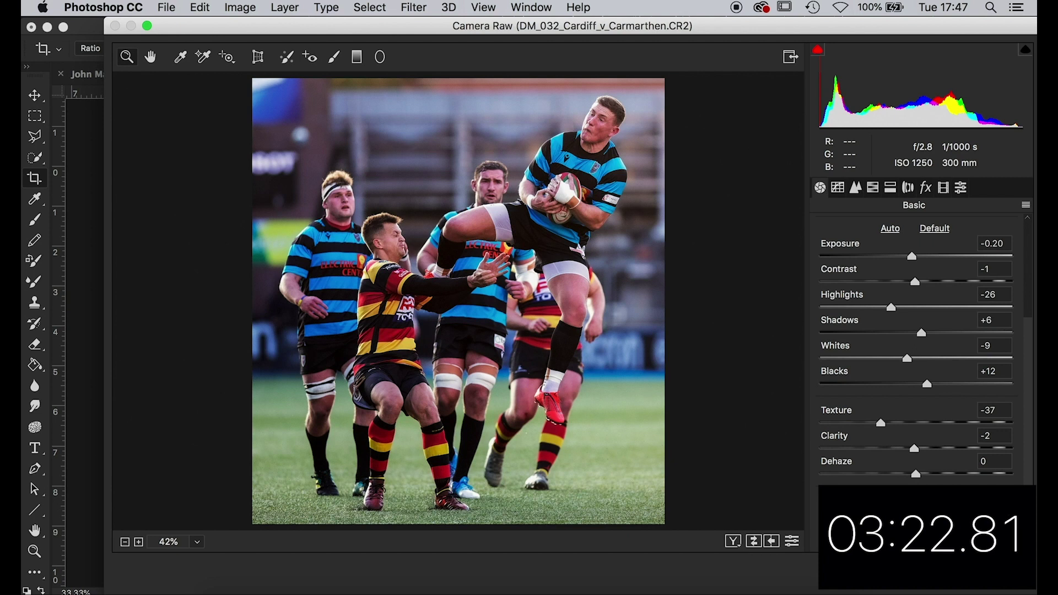
key(Return)
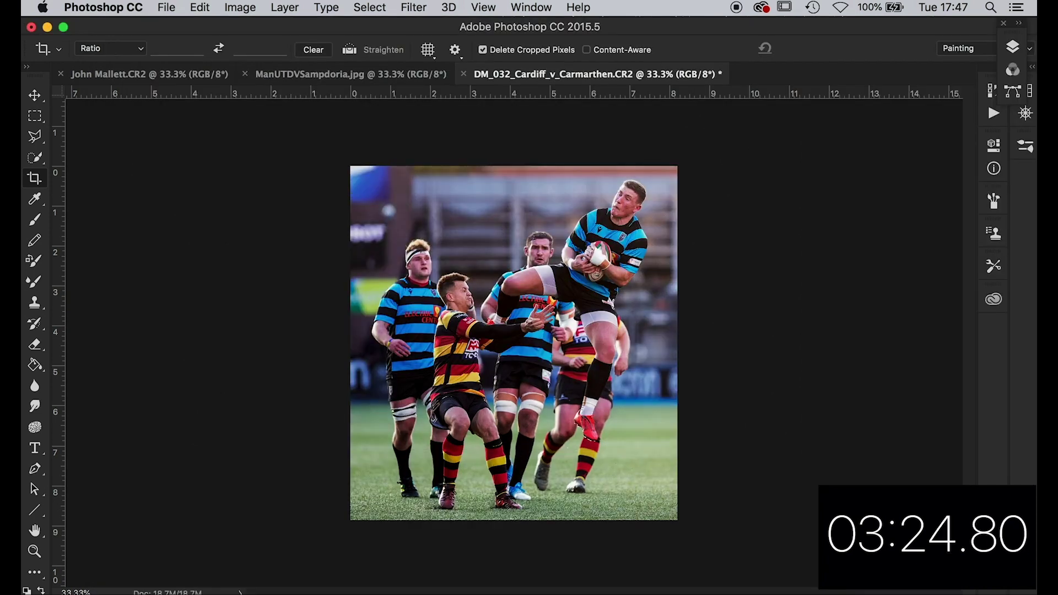
key(super+plus)
key(super+plus)
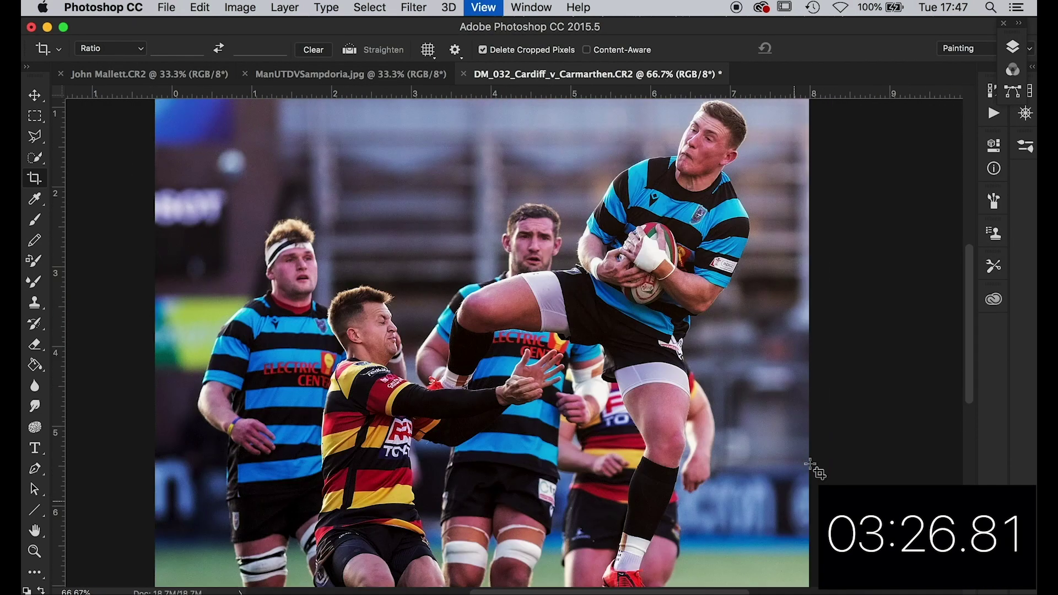
scroll(813, 468, up, 3)
key(super+minus)
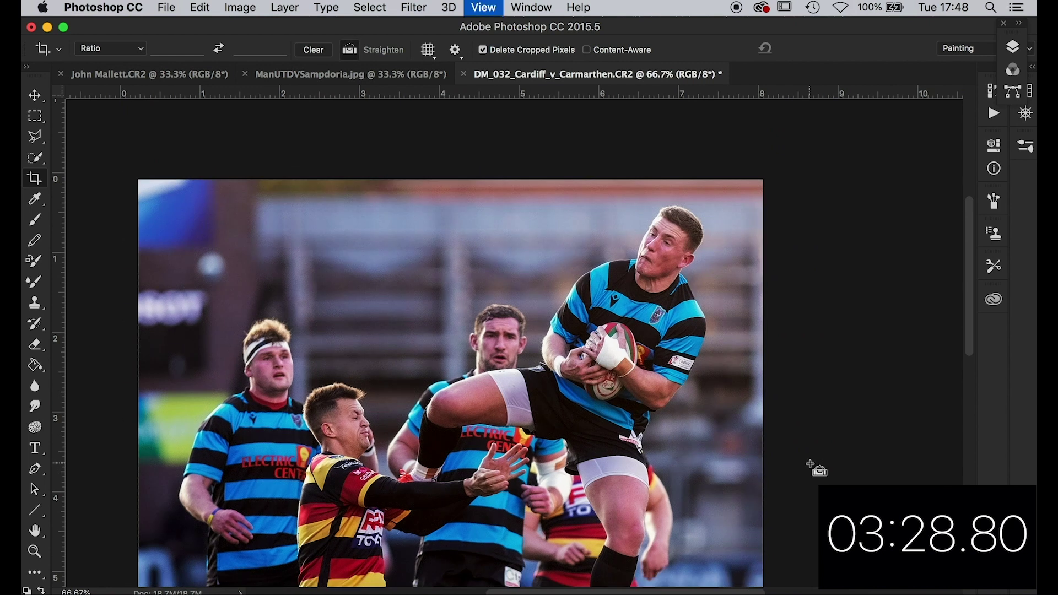
key(super+minus)
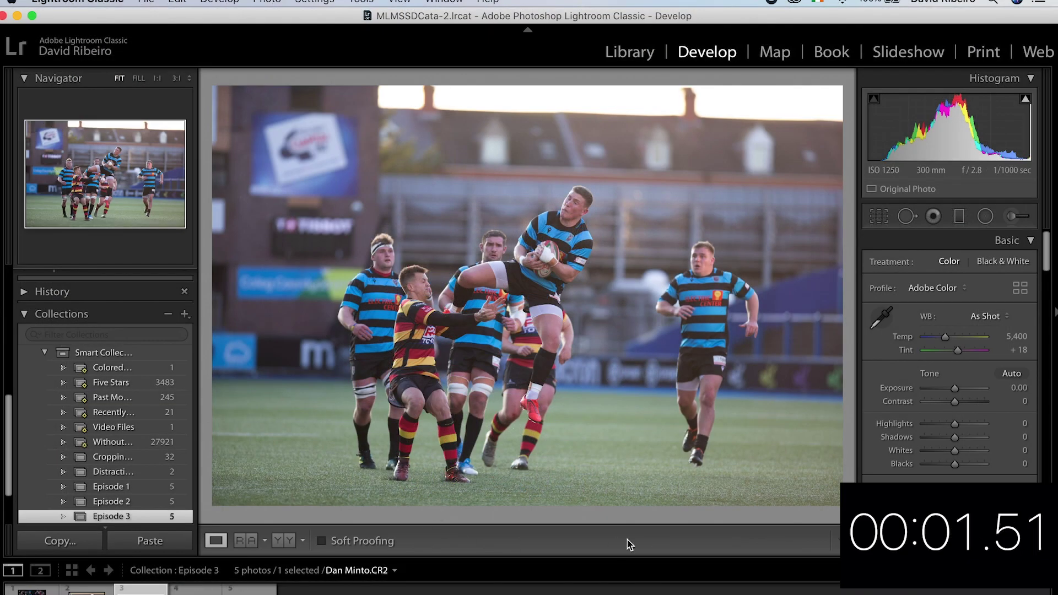
Step: In Lightroom Classic, straighten the rugby photo by -2.21 degrees and crop it tighter around all the players at the original aspect ratio
click(880, 216)
drag(841, 83, 770, 138)
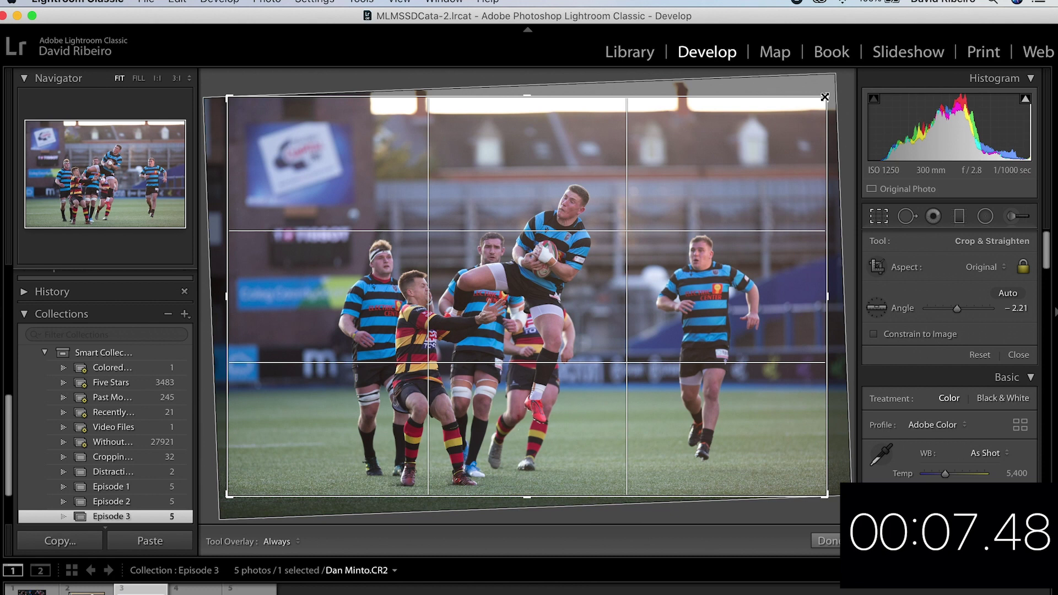
drag(290, 105, 291, 136)
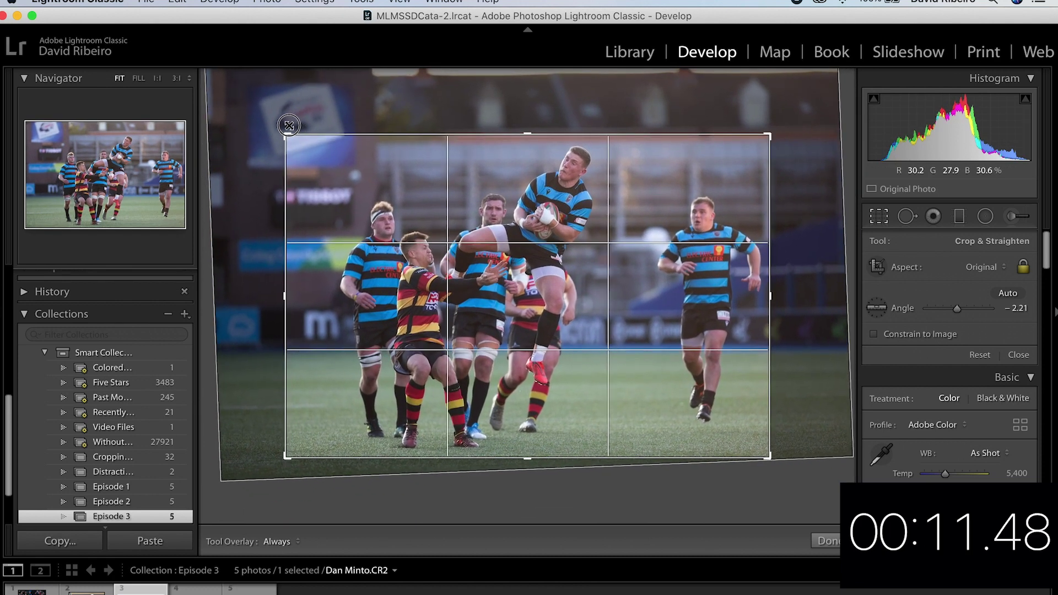
key(Return)
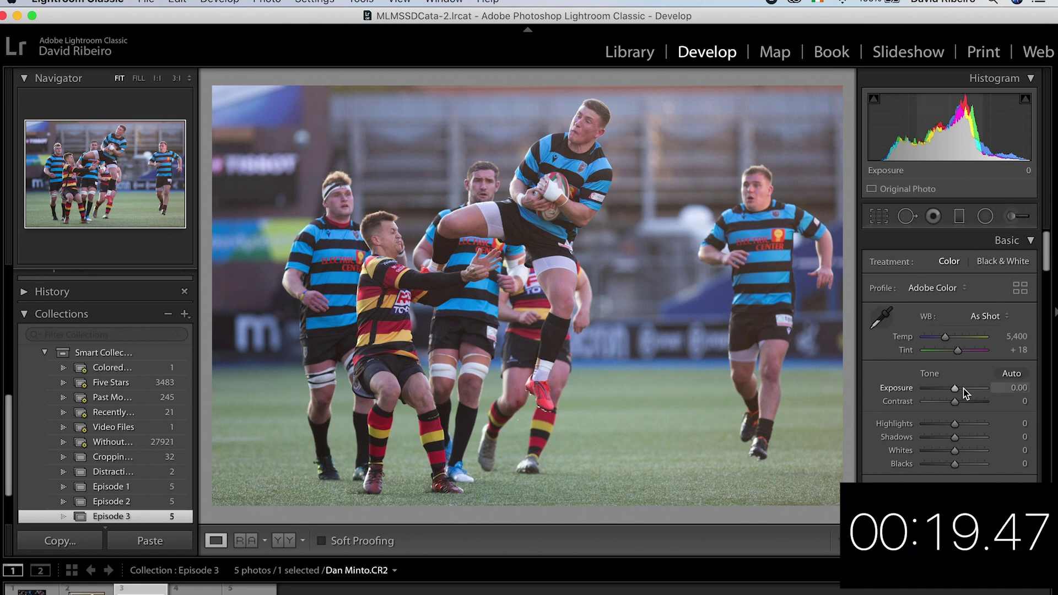
Step: Set the rugby photo's Exposure to +0.45, Contrast +30, Highlights -20, Shadows -44, Whites -17 and Blacks -14
drag(955, 387, 957, 388)
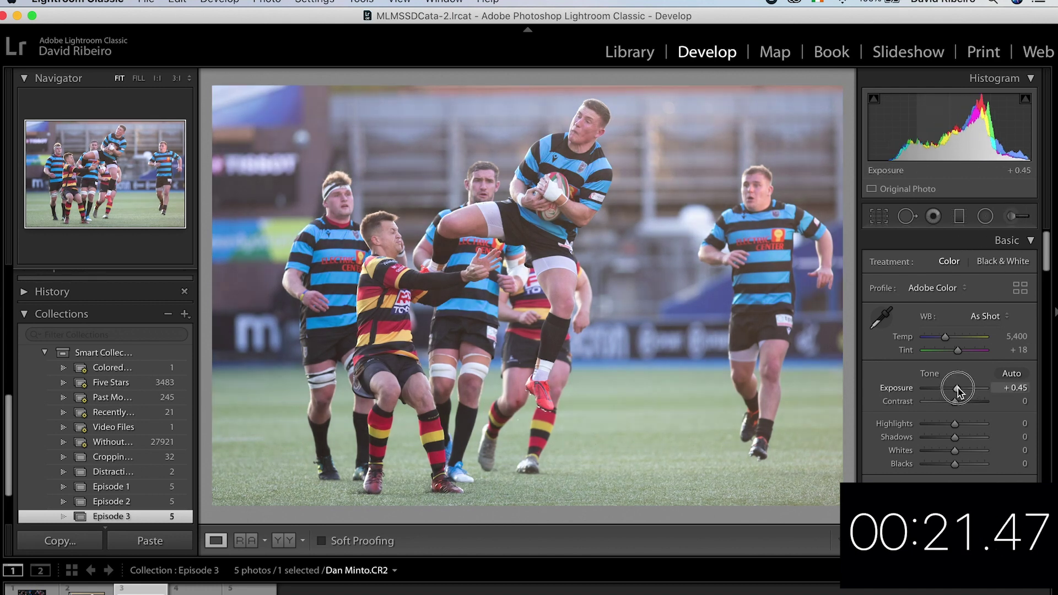
drag(955, 405, 963, 407)
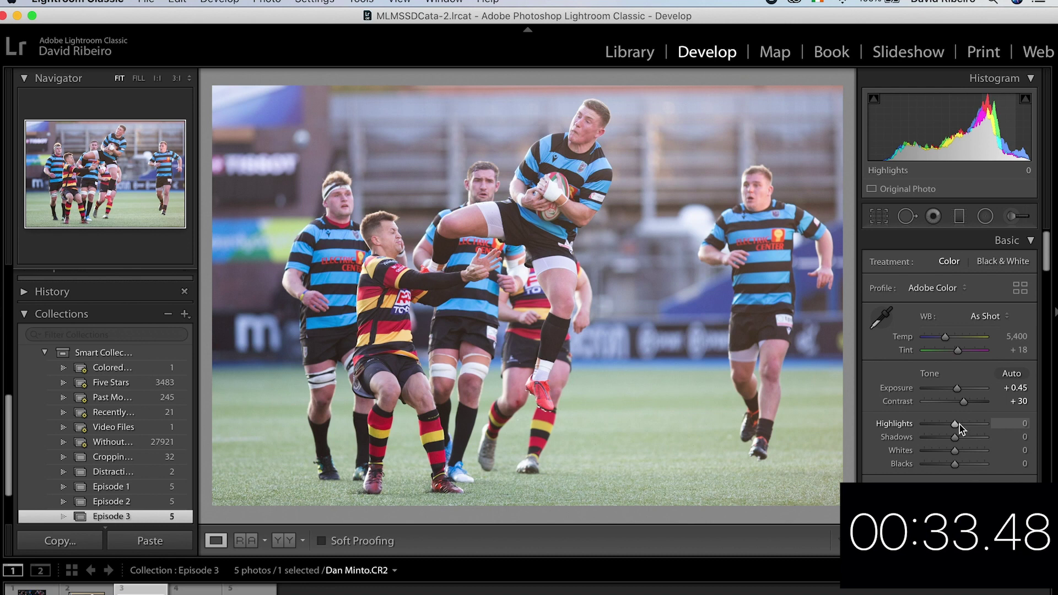
drag(957, 424, 951, 467)
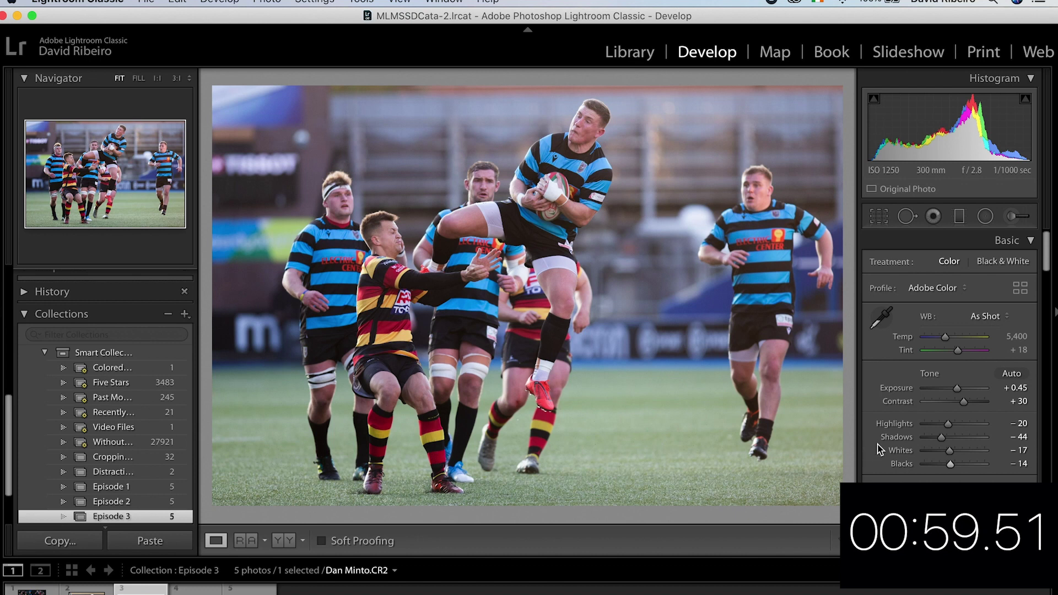
Step: Reset the rugby photo's Texture, set its Clarity to +29, and look over the remaining colour and detail settings
scroll(950, 465, down, 5)
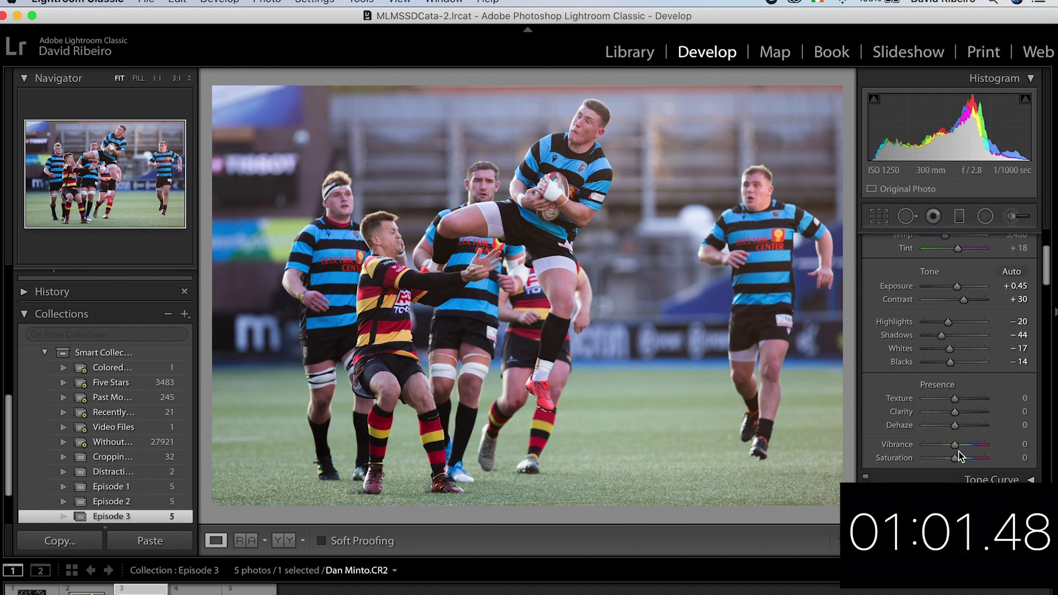
drag(955, 400, 965, 419)
double_click(906, 400)
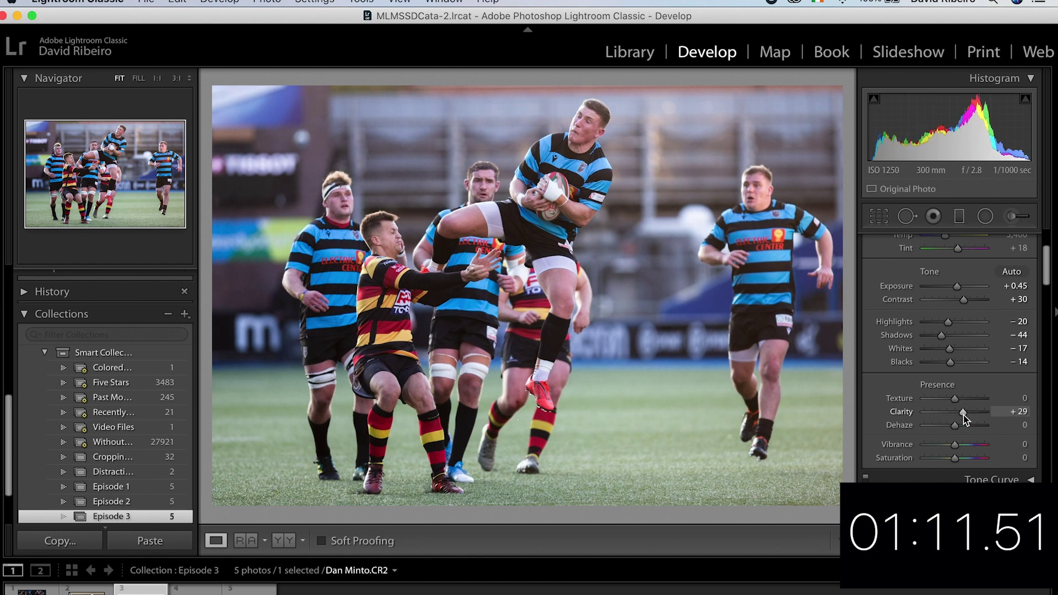
scroll(980, 456, down, 5)
scroll(981, 457, down, 10)
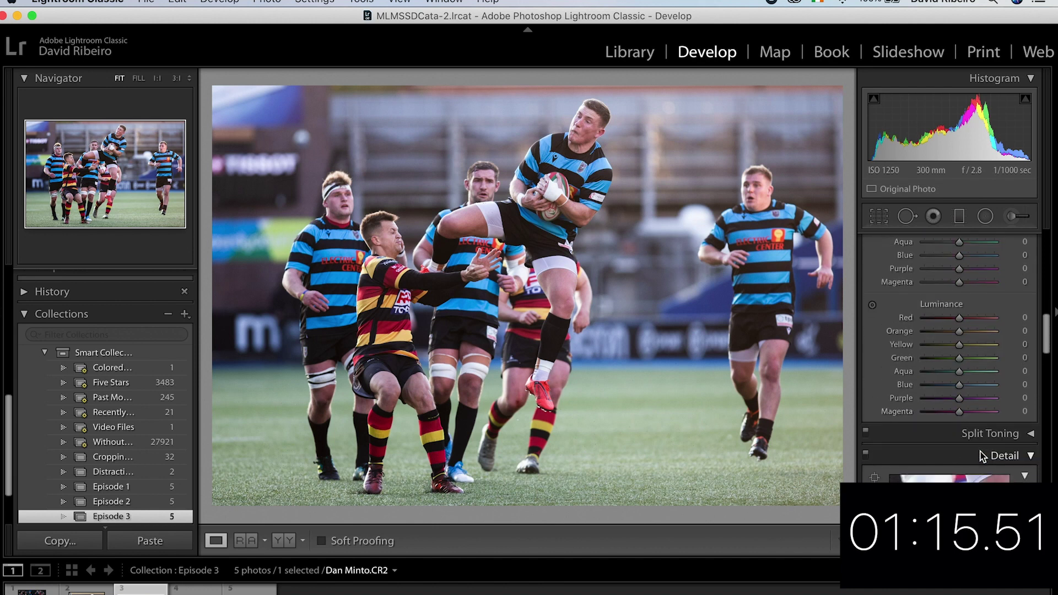
scroll(980, 456, up, 8)
scroll(980, 456, up, 2)
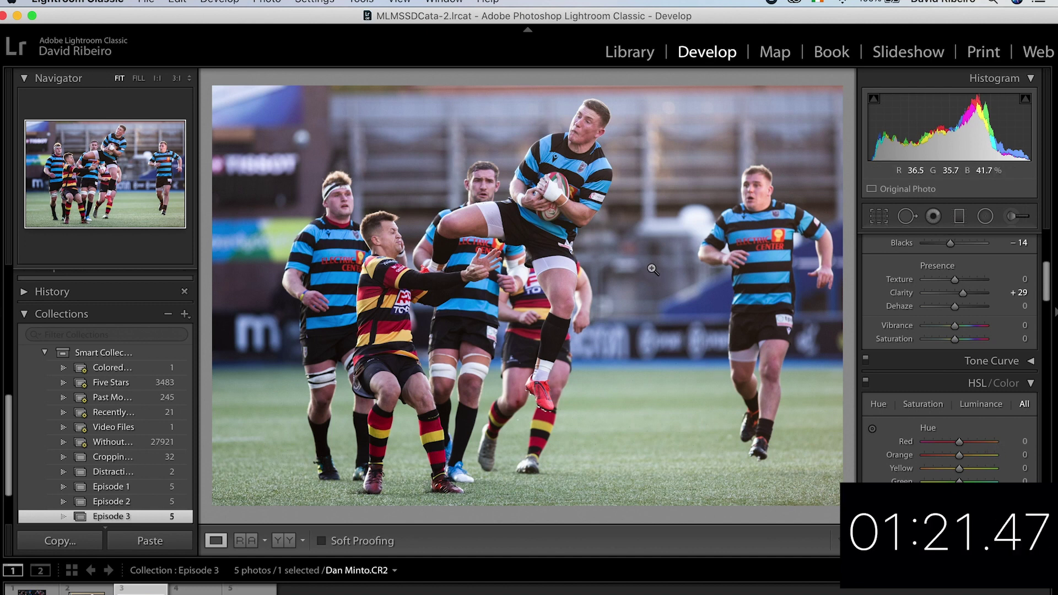
Step: Enlarge the rugby photo's crop slightly, set its angle to -2.13 degrees, and compare the before and after versions side by side
click(879, 216)
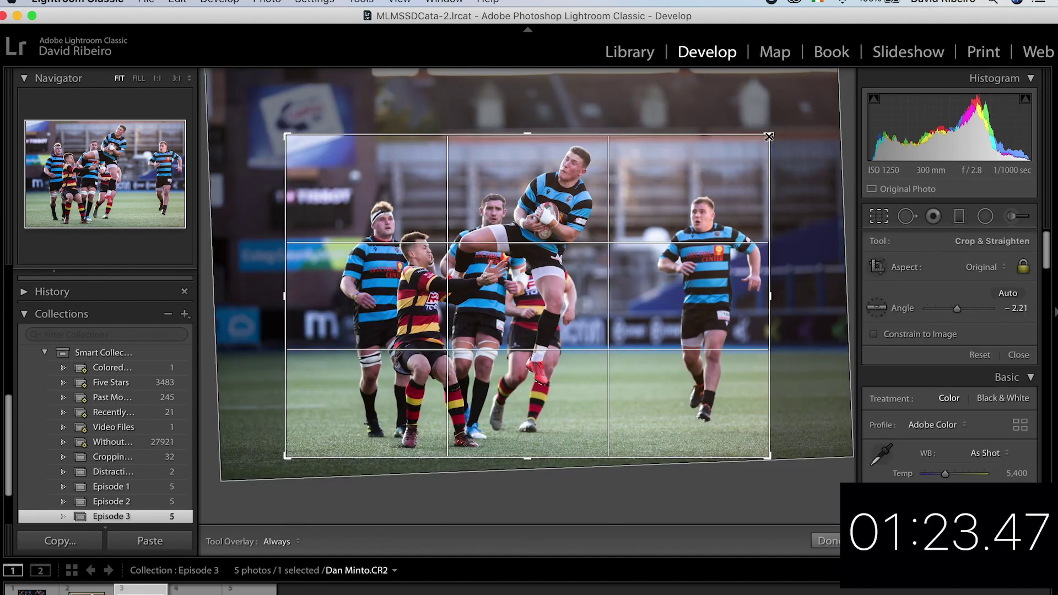
drag(770, 135, 772, 134)
mouse_move(827, 337)
mouse_down()
mouse_move(827, 354)
mouse_move(814, 353)
mouse_up()
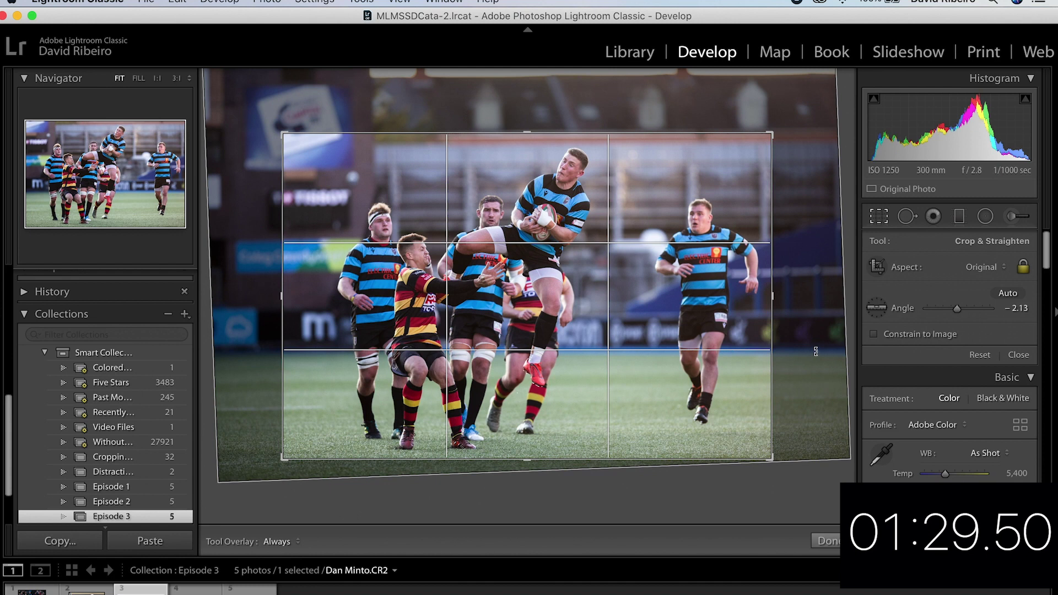
key(Return)
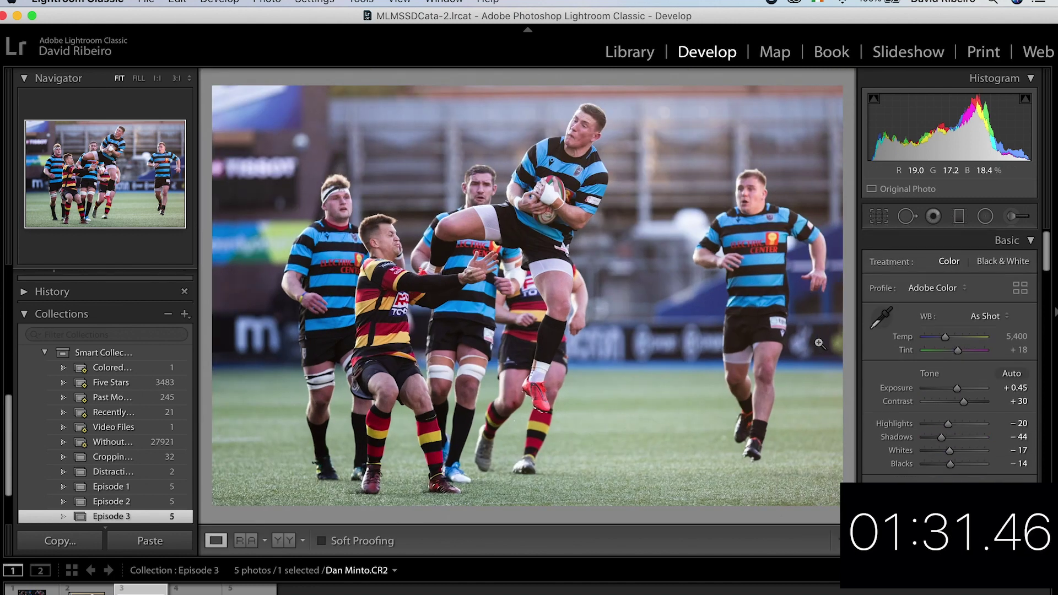
key(Tab)
key(y)
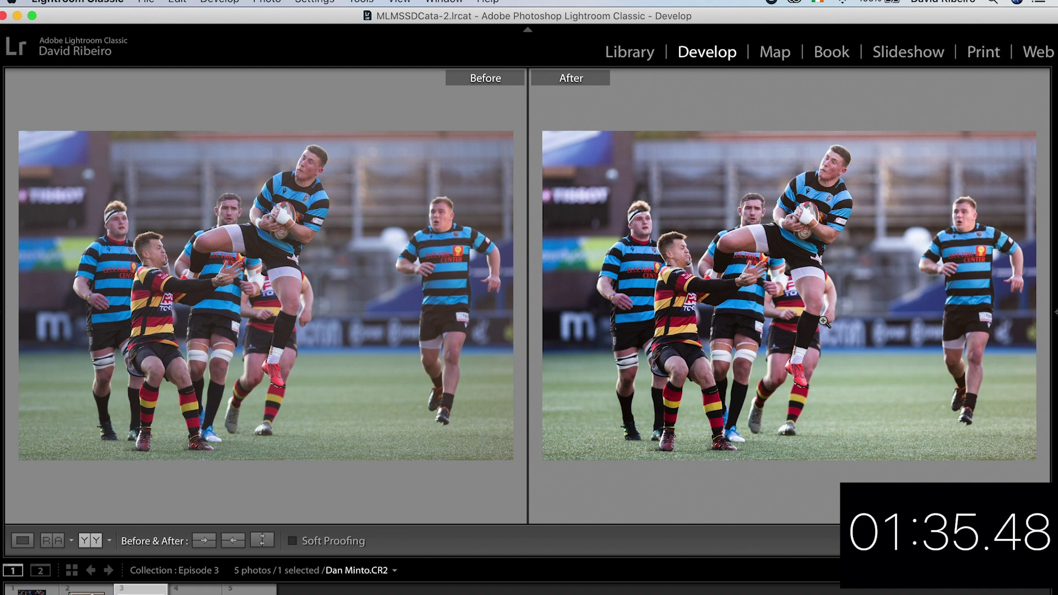
key(Tab)
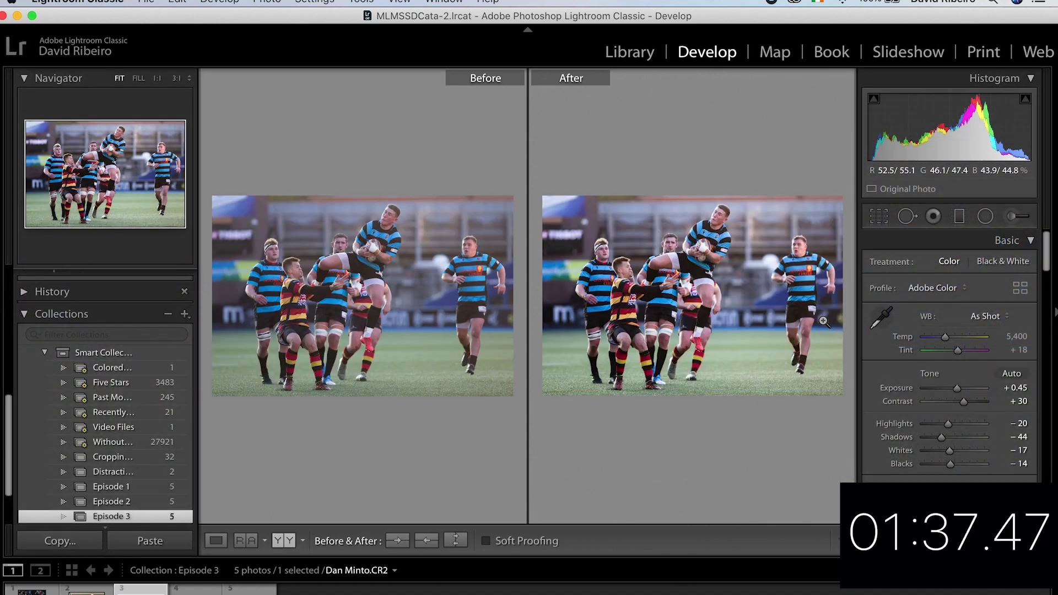
key(y)
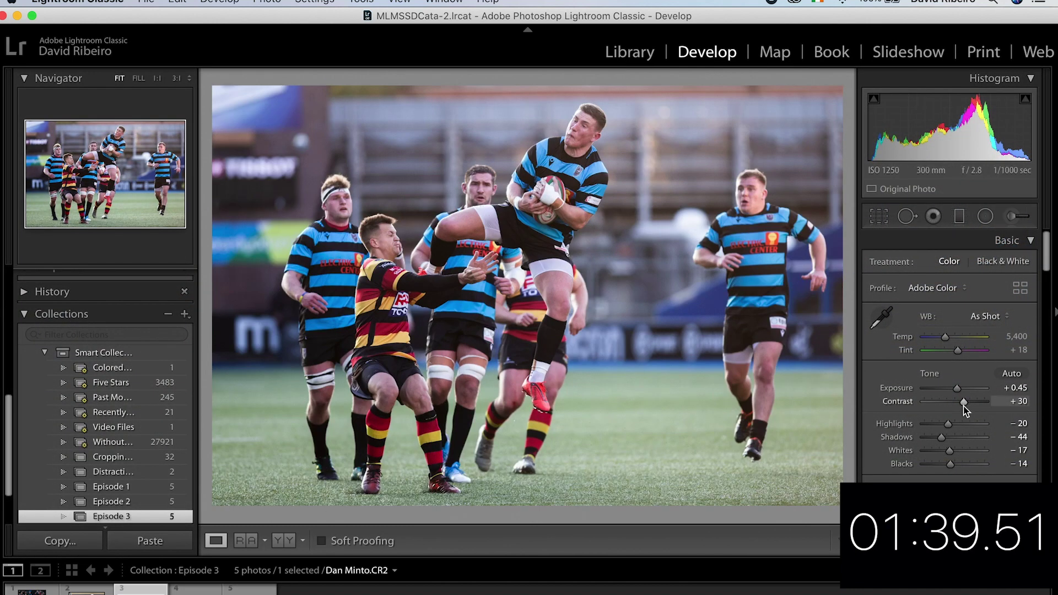
Step: Set the rugby photo's Contrast to +34, Vibrance to +8 and Saturation to +17, and check the edit against the original
drag(965, 409, 965, 405)
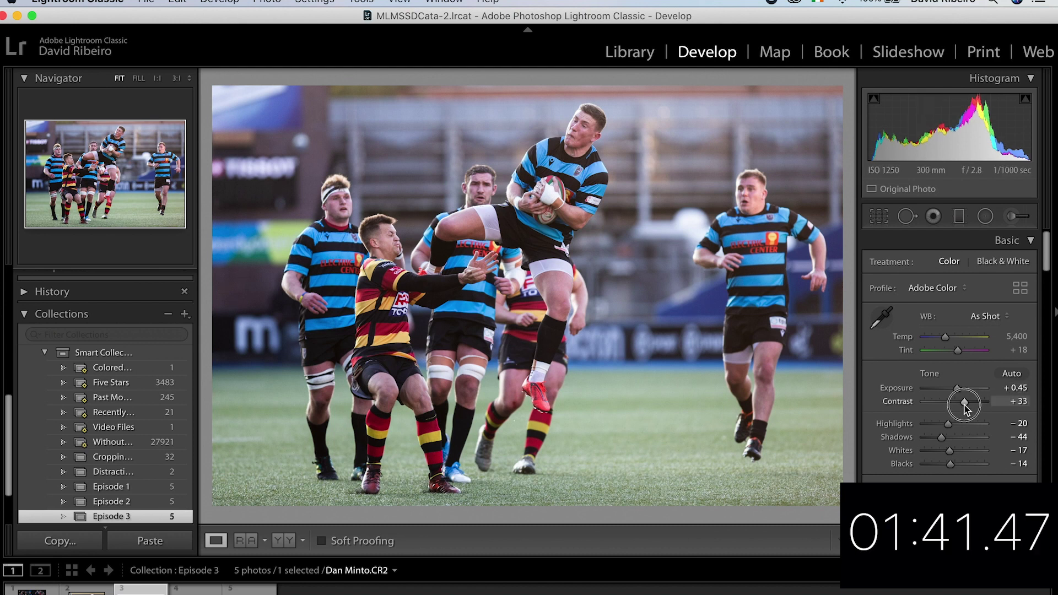
scroll(959, 425, down, 3)
scroll(956, 453, down, 2)
drag(957, 441, 959, 451)
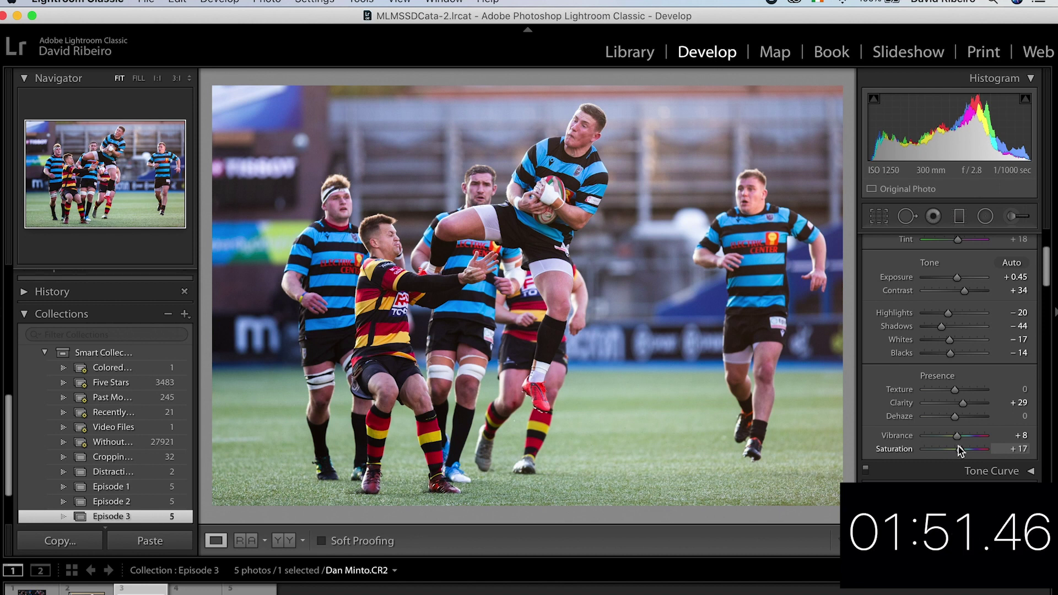
key(Tab)
key(y)
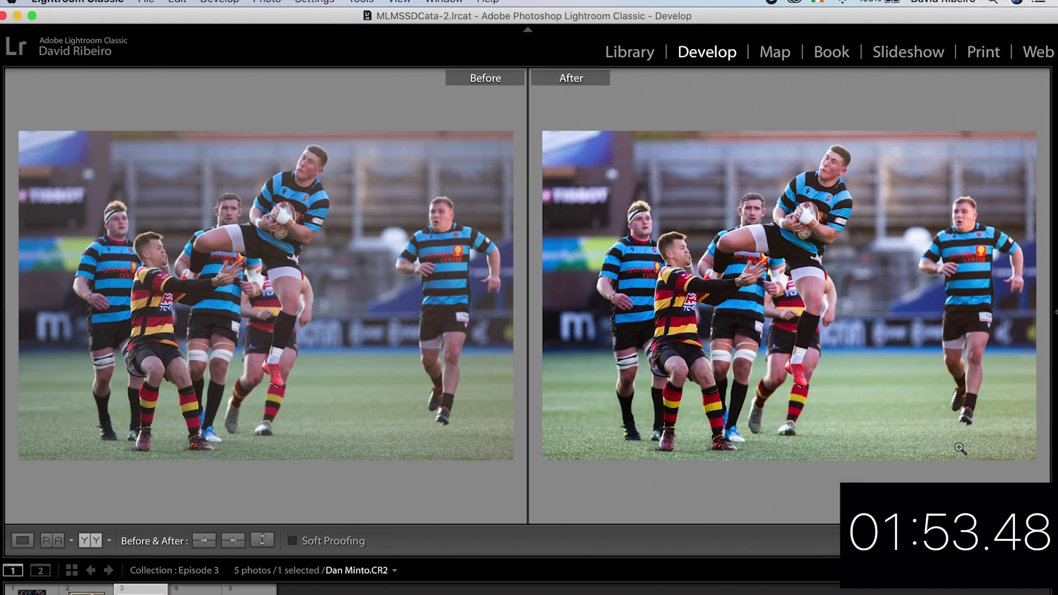
key(Tab)
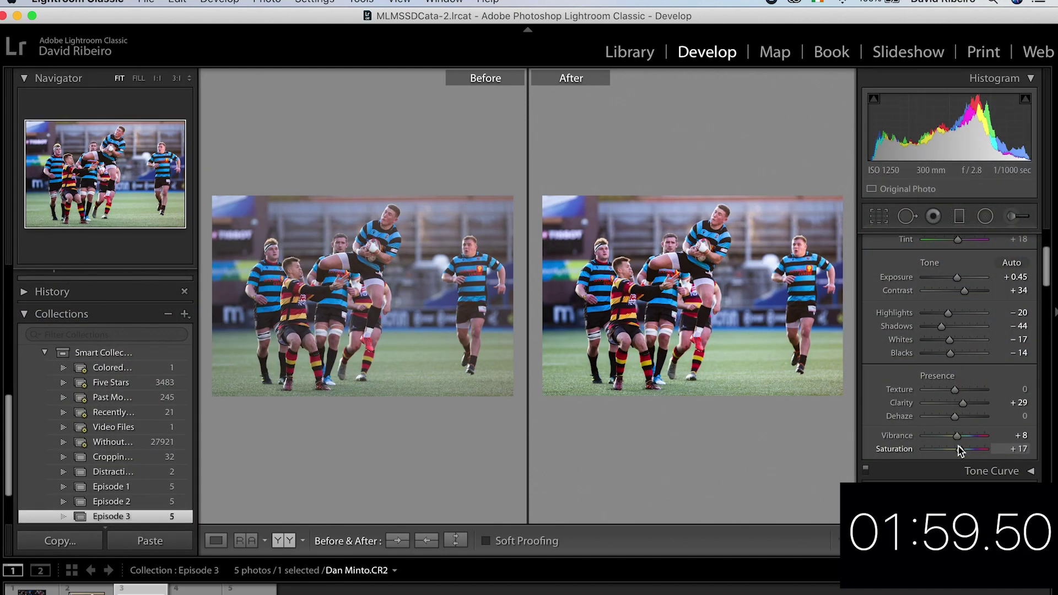
key(y)
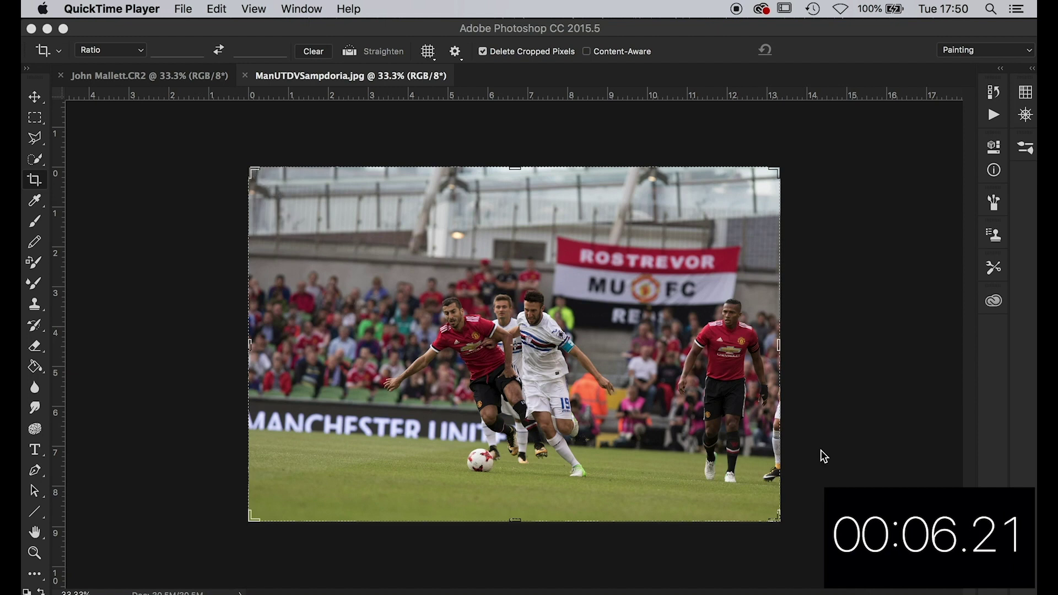
Step: In Photoshop, rotate the crop of ManUTDVSampdoria.jpg to level the pitch and advertising boards, and apply it
click(790, 538)
drag(791, 531, 806, 522)
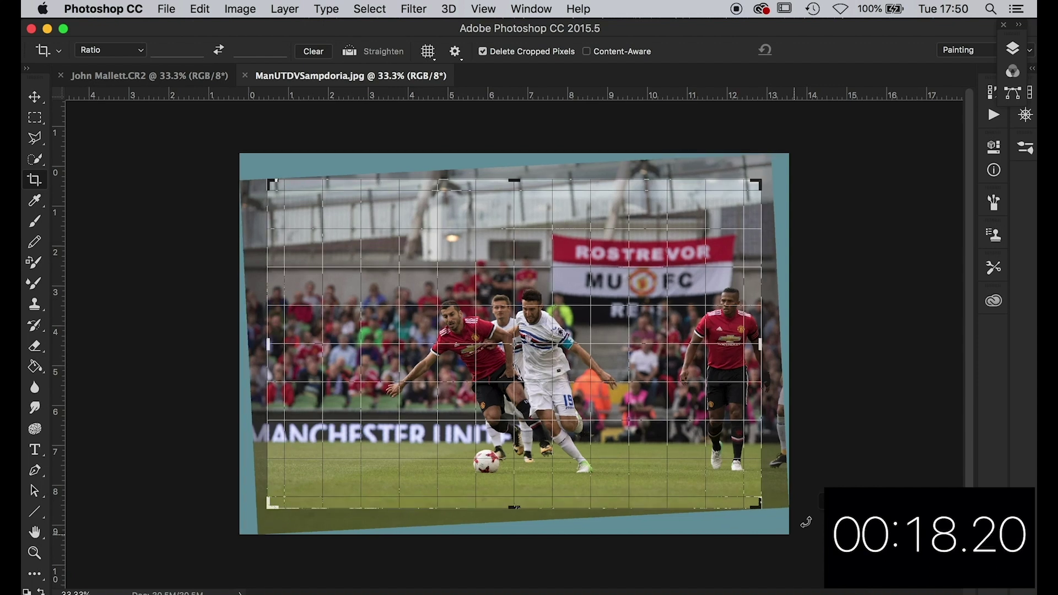
drag(805, 521, 806, 522)
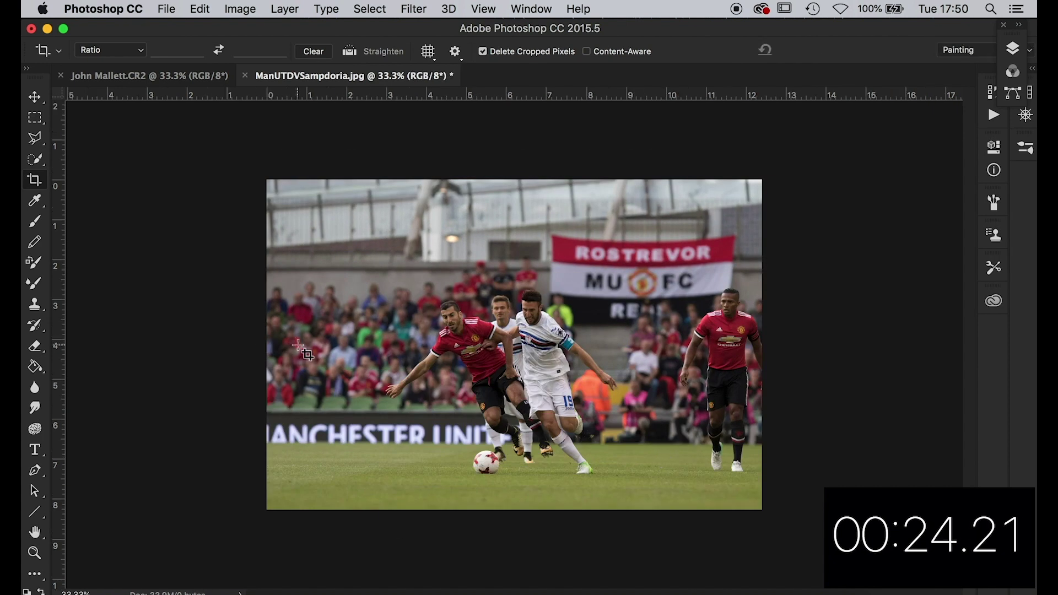
Step: Crop the football photo tightly around the three duelling players and the ball, and view it at 66.7%
drag(267, 343, 322, 339)
drag(704, 354, 548, 230)
drag(515, 182, 513, 230)
drag(512, 463, 514, 452)
drag(514, 241, 514, 242)
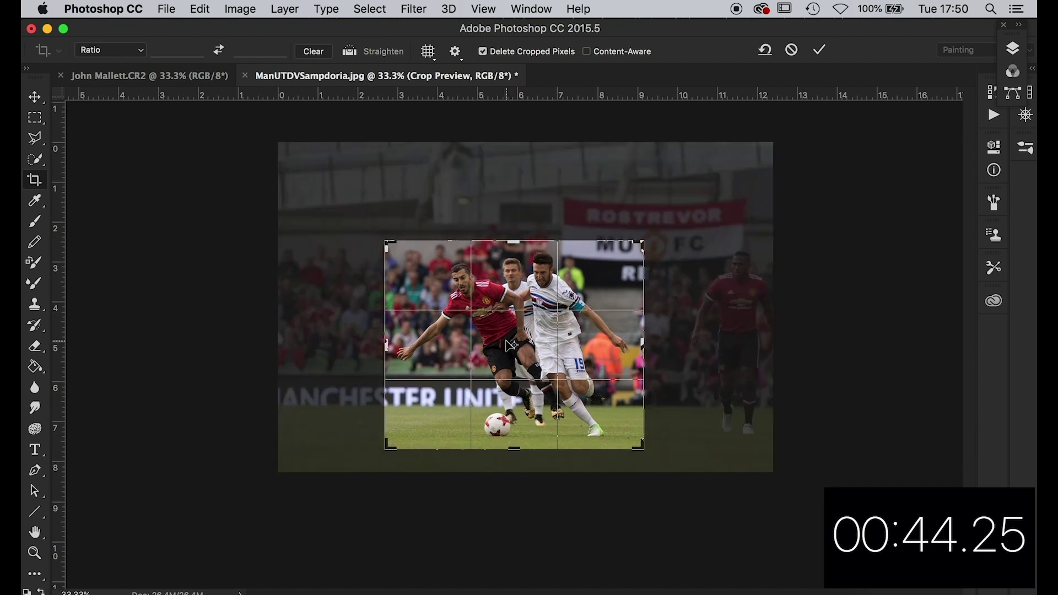
double_click(506, 342)
key(super+equal)
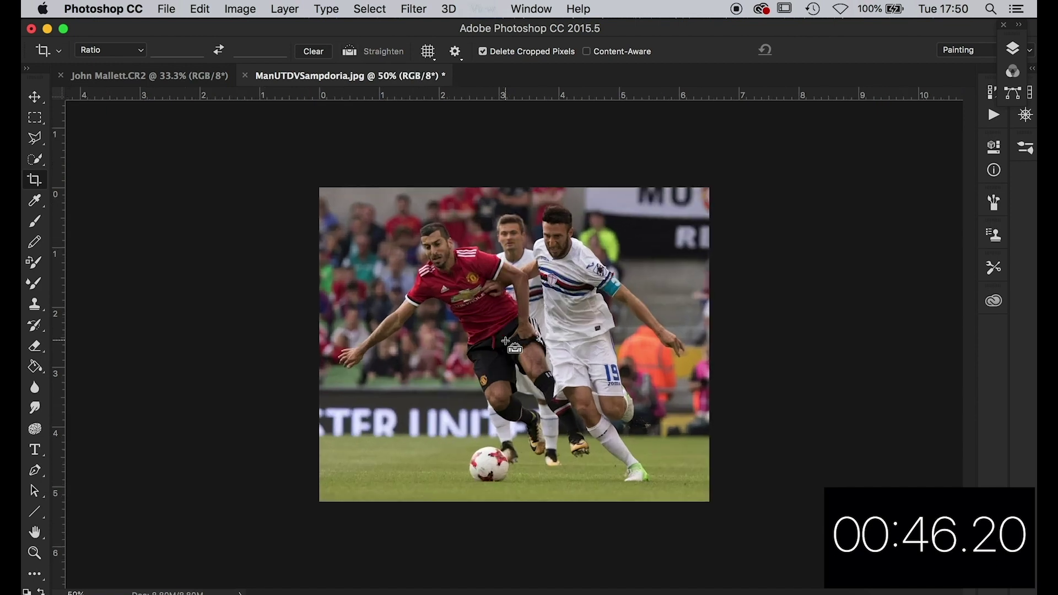
key(super+equal)
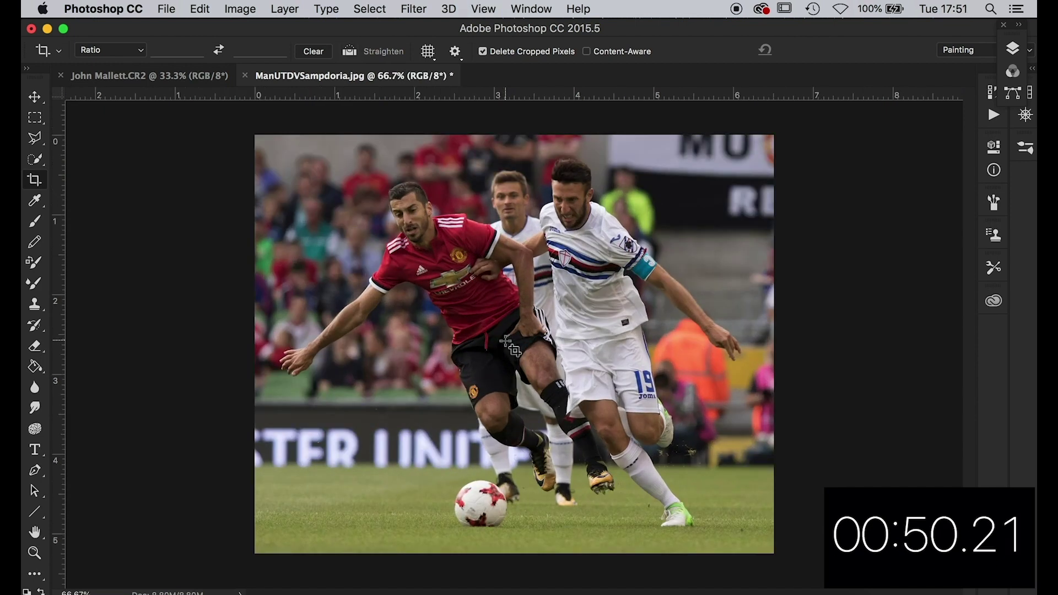
Step: Try Auto Tone on the cropped football photo and undo it
key(shift+super+l)
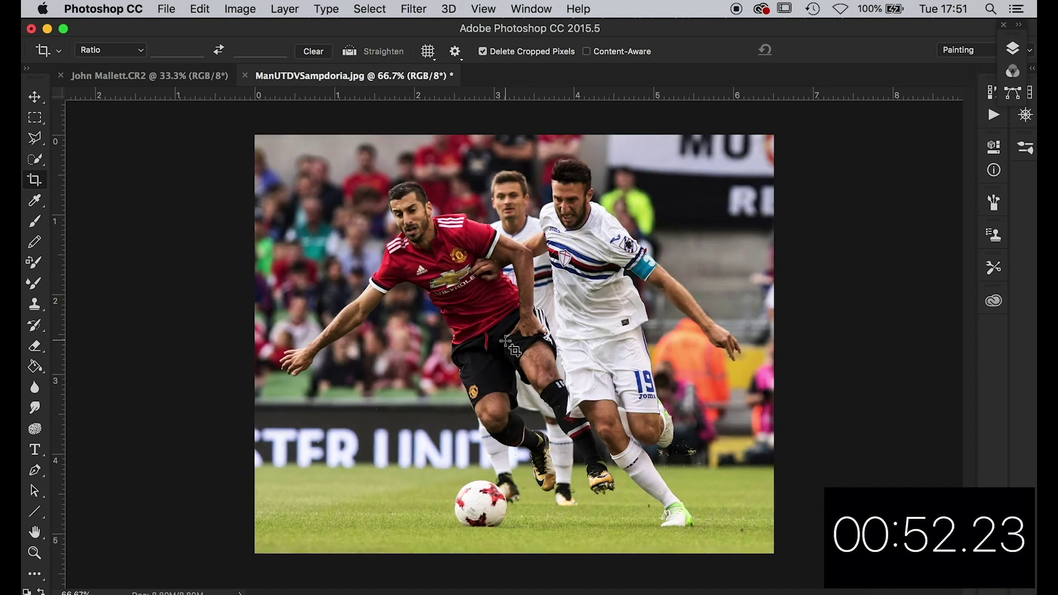
key(alt+super+z)
key(alt+super+z)
key(alt+super+z)
key(alt+super+z)
key(alt+super+z)
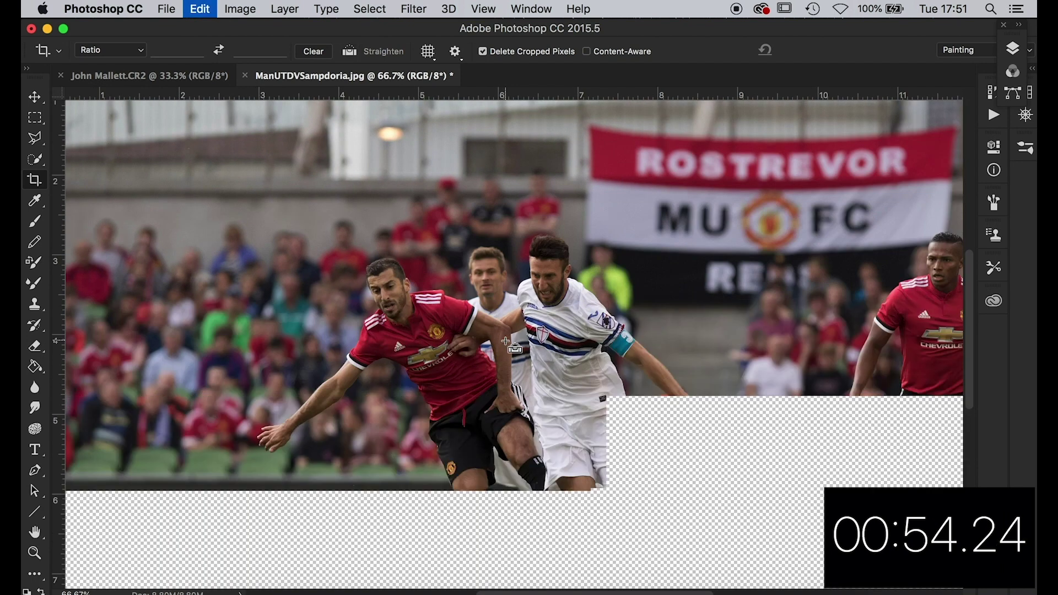
key(alt+super+z)
key(alt+super+z)
Step: Apply Color Balance to the highlights with Cyan-Red at +2 and Yellow-Blue at +25
key(super+b)
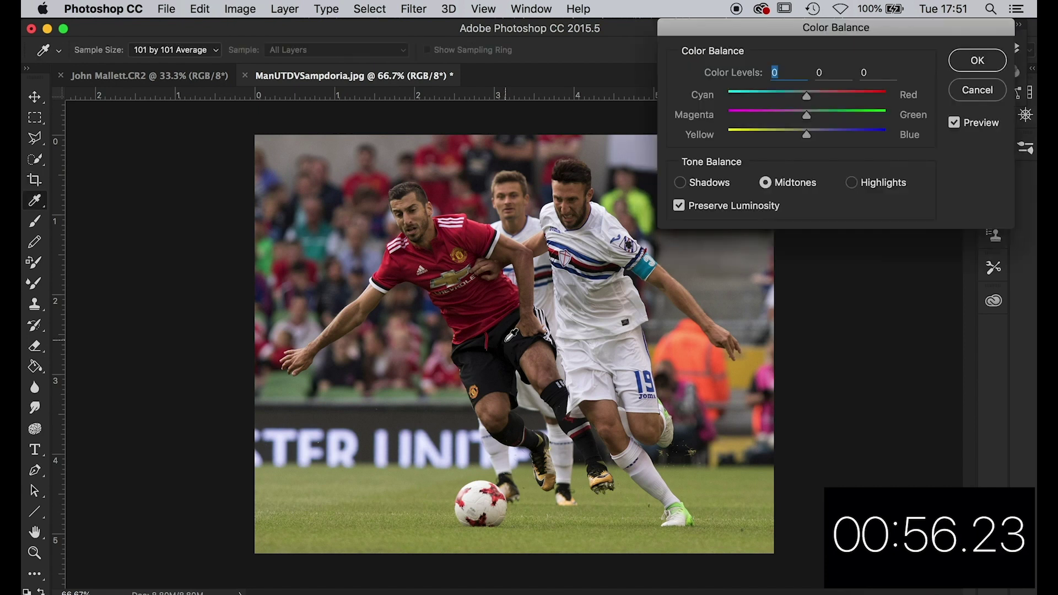
click(851, 183)
drag(806, 132, 825, 135)
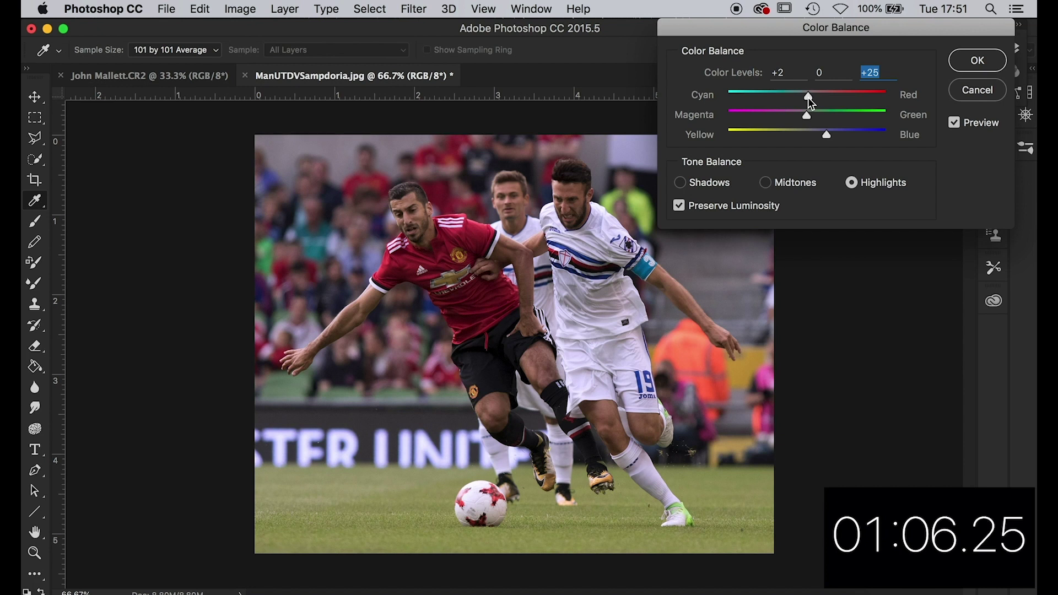
key(Return)
Step: Raise the football photo's master Saturation to +20 with Hue/Saturation
key(super+u)
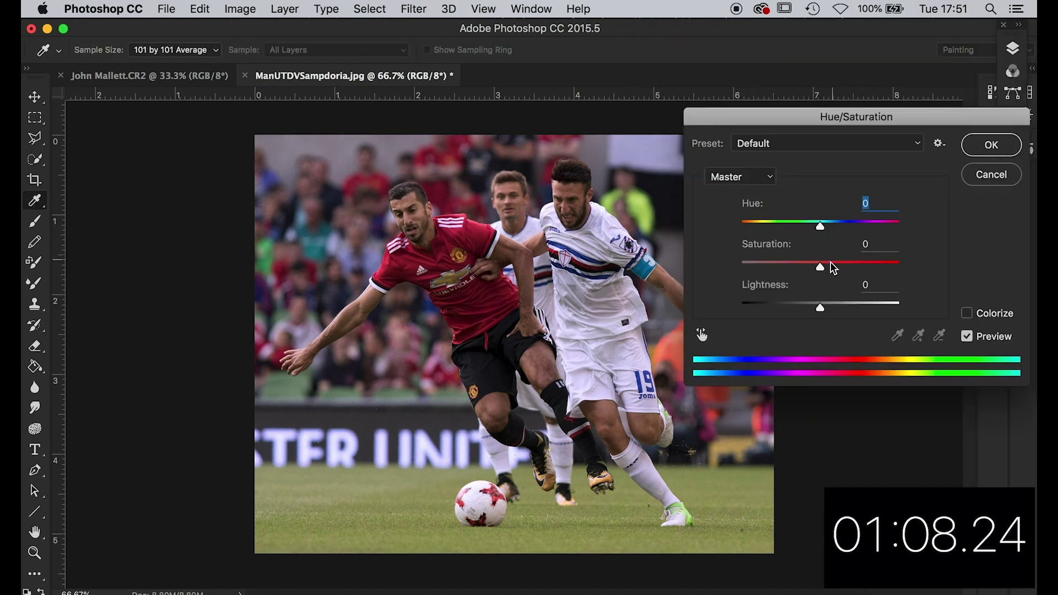
drag(819, 268, 838, 270)
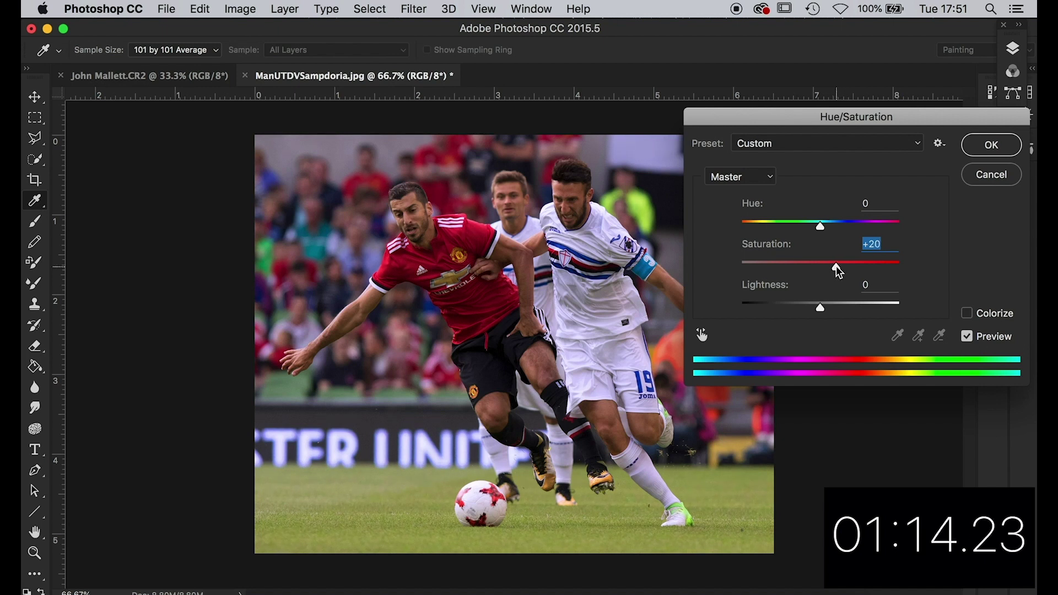
key(Return)
key(c)
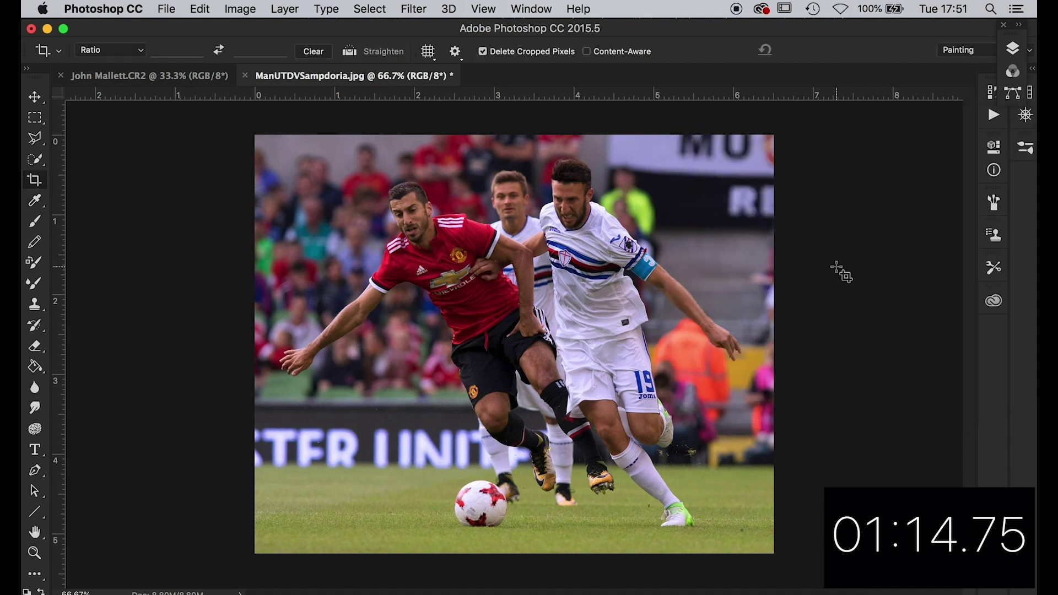
Step: Sharpen the football photo with Unsharp Mask at an Amount of 50% and a Radius of 1.5 pixels
click(413, 11)
mouse_move(447, 290)
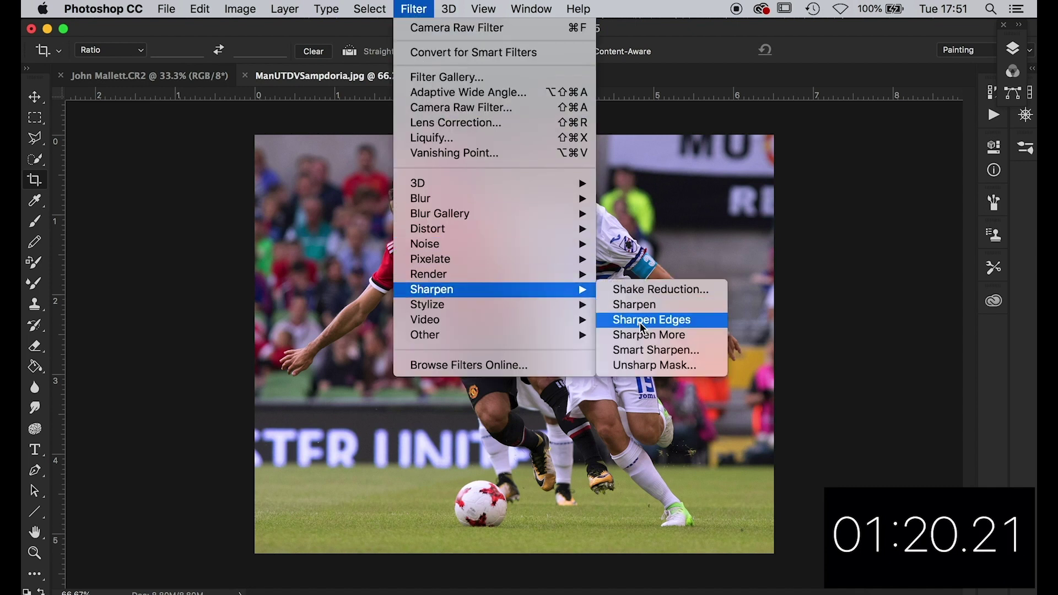
click(631, 367)
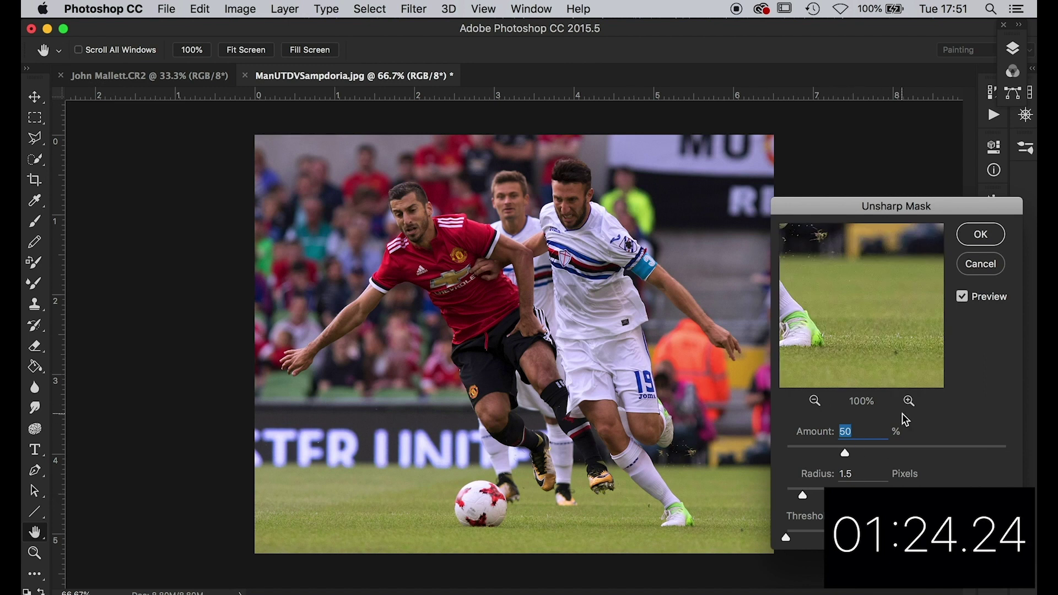
click(986, 238)
key(c)
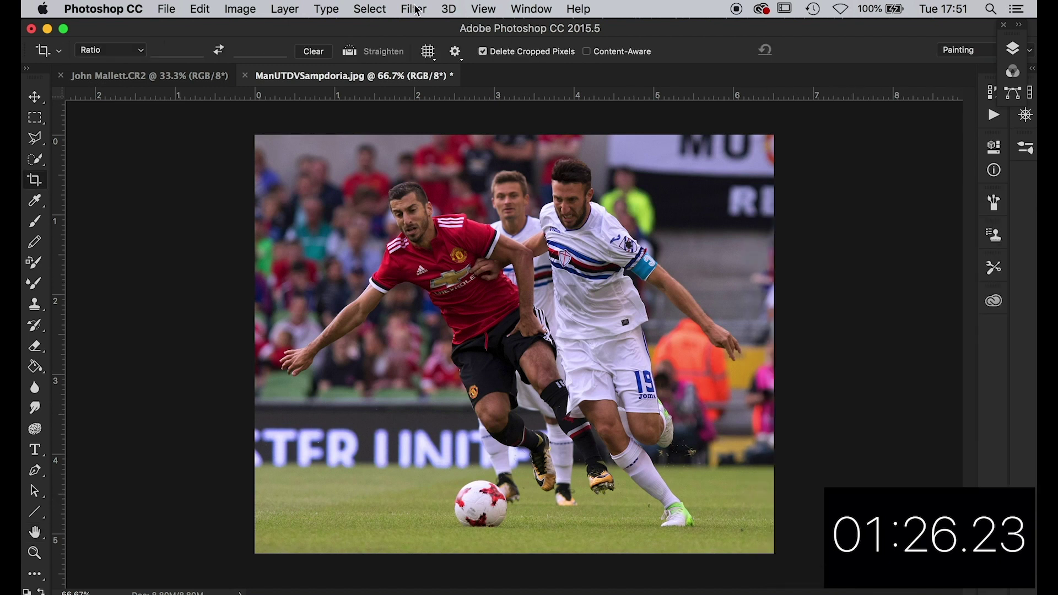
Step: Apply Color Balance to the midtones with Cyan-Red at -2 and Yellow-Blue at +2
key(super+b)
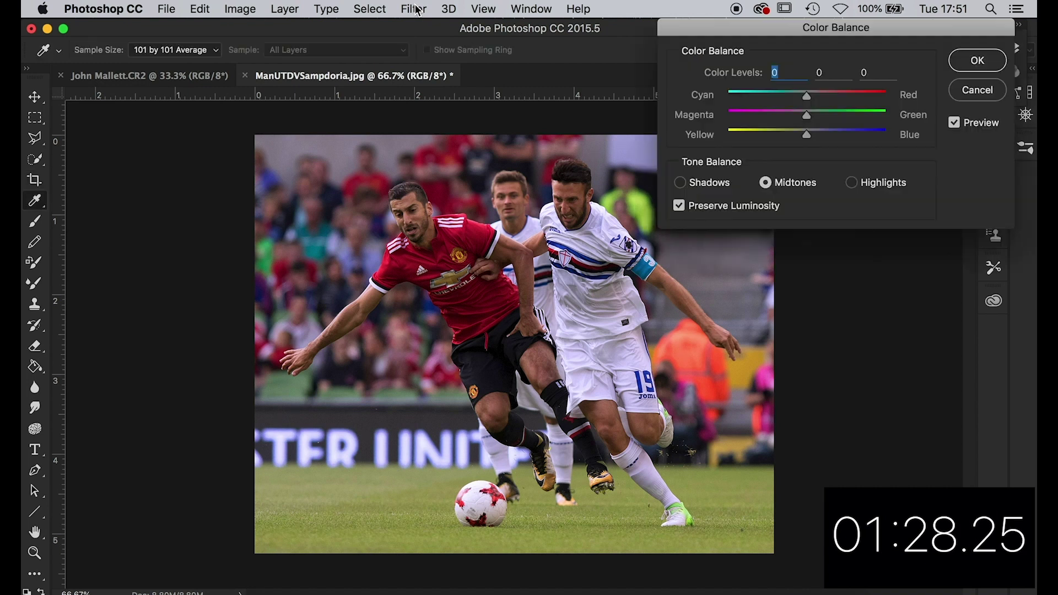
mouse_move(809, 135)
mouse_down()
mouse_move(826, 134)
mouse_move(808, 135)
mouse_up()
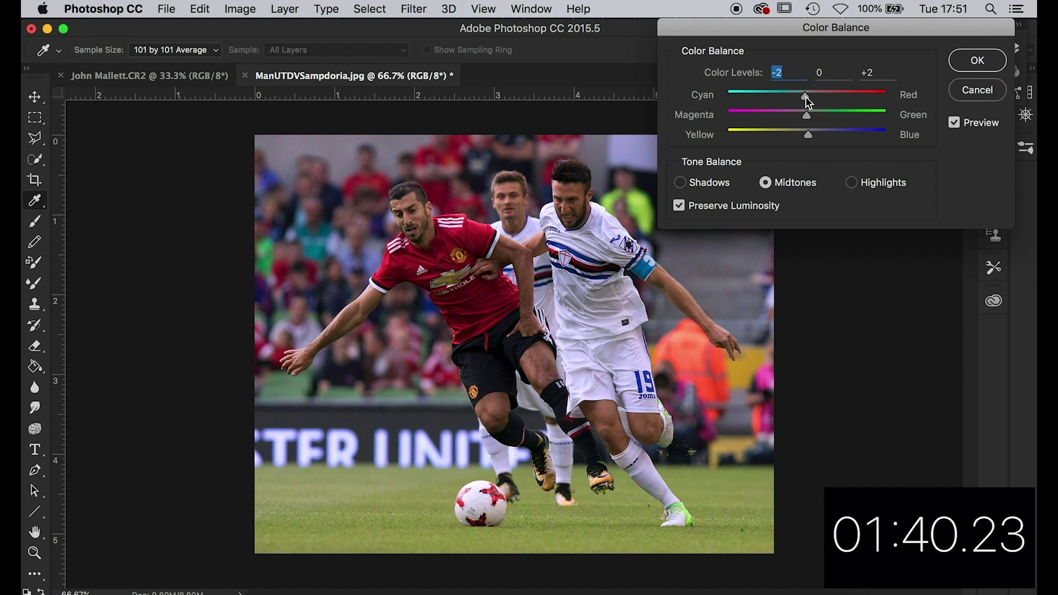
key(Return)
key(c)
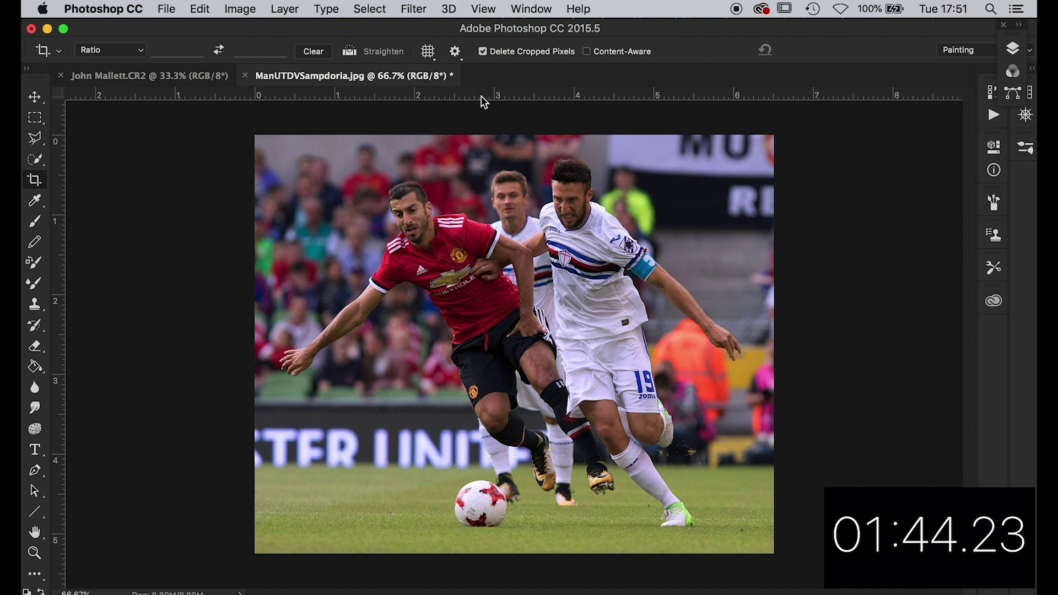
Step: In the Camera Raw filter, set Exposure to +0.15, Contrast to +9, Highlights to +15 and Shadows to -5
key(super+shift+a)
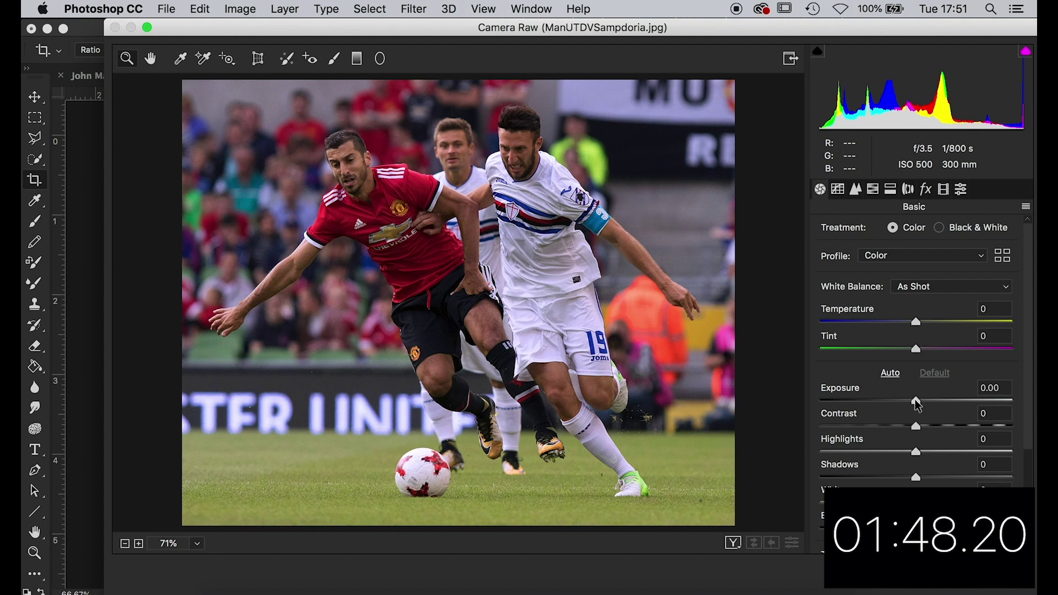
drag(917, 404, 911, 479)
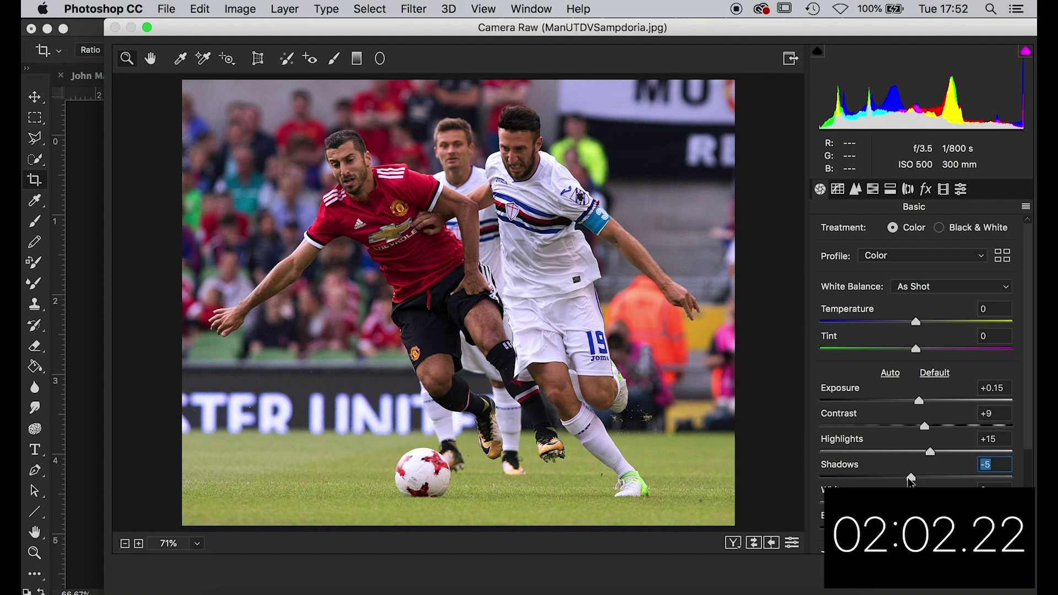
Step: Set Texture to -11 and Clarity to +5, apply the Camera Raw filter, and undo and redo it to compare
scroll(912, 480, down, 3)
drag(917, 423, 932, 452)
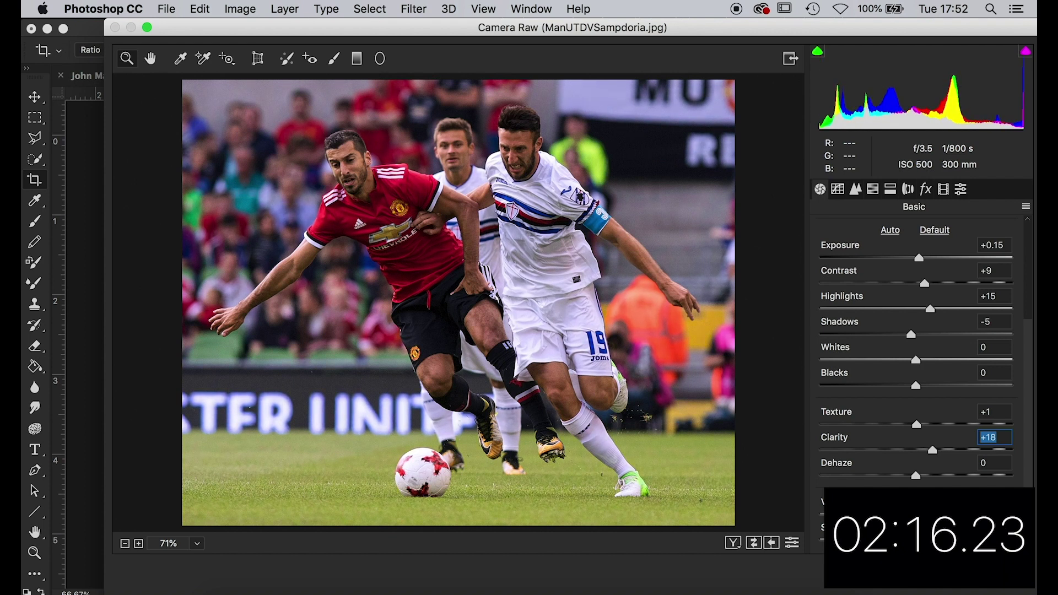
key(Return)
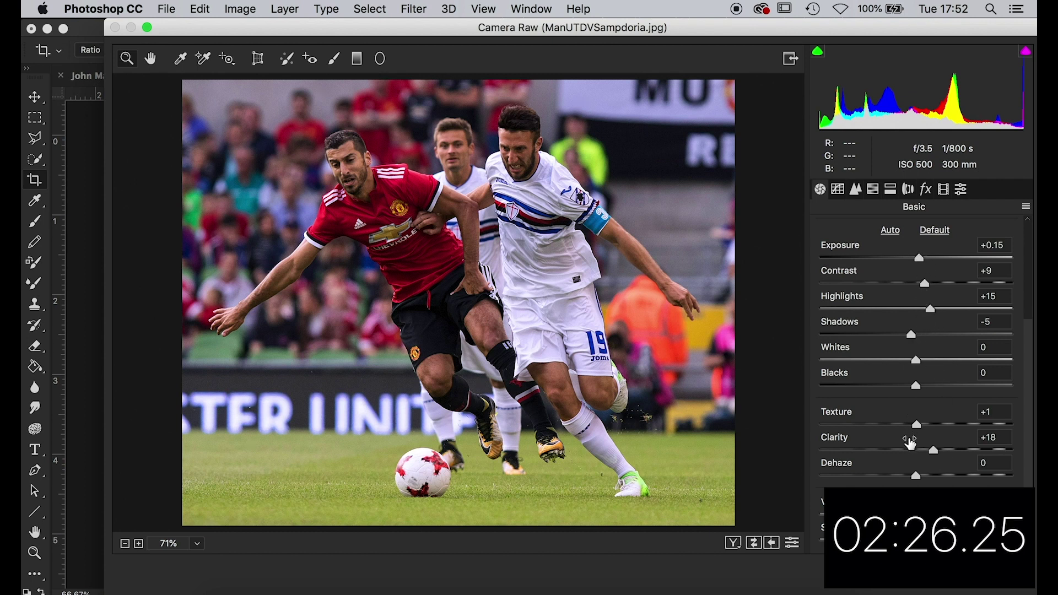
mouse_move(918, 428)
mouse_down()
mouse_move(948, 428)
mouse_move(880, 427)
mouse_move(936, 428)
mouse_move(889, 427)
mouse_move(908, 428)
mouse_up()
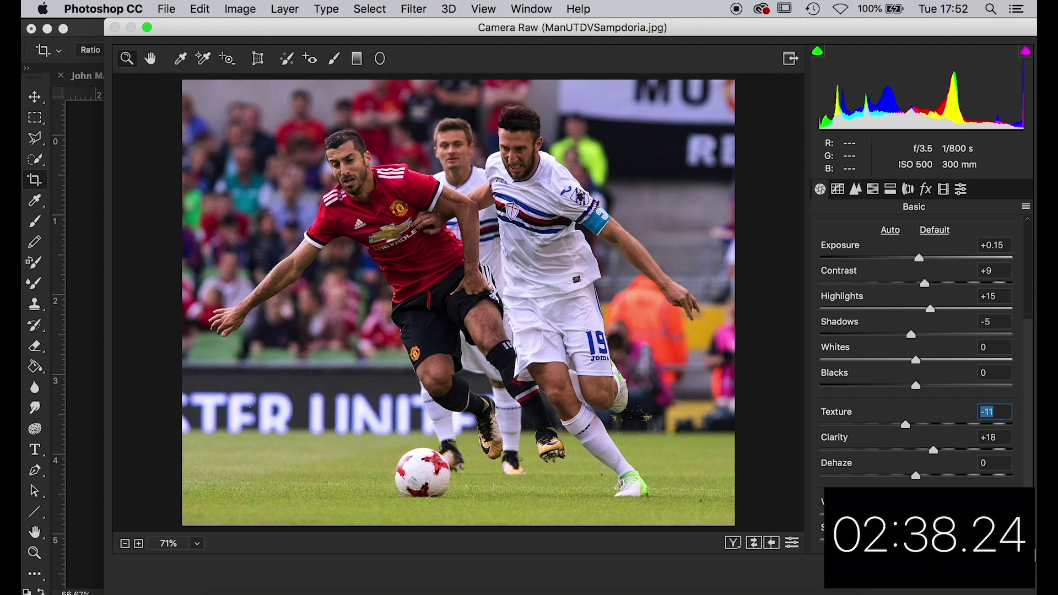
drag(932, 451, 923, 455)
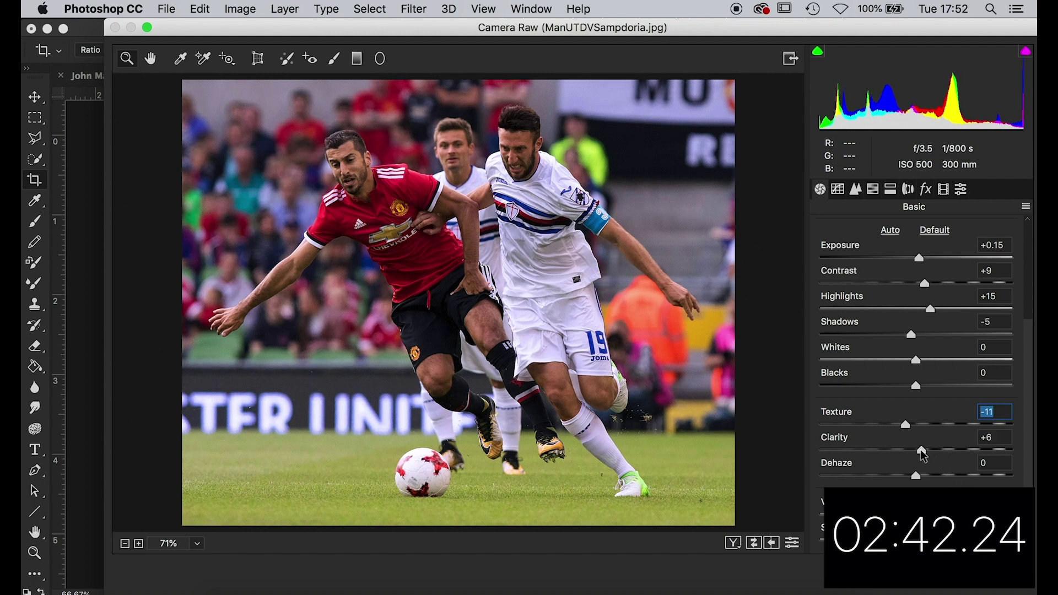
key(Tab)
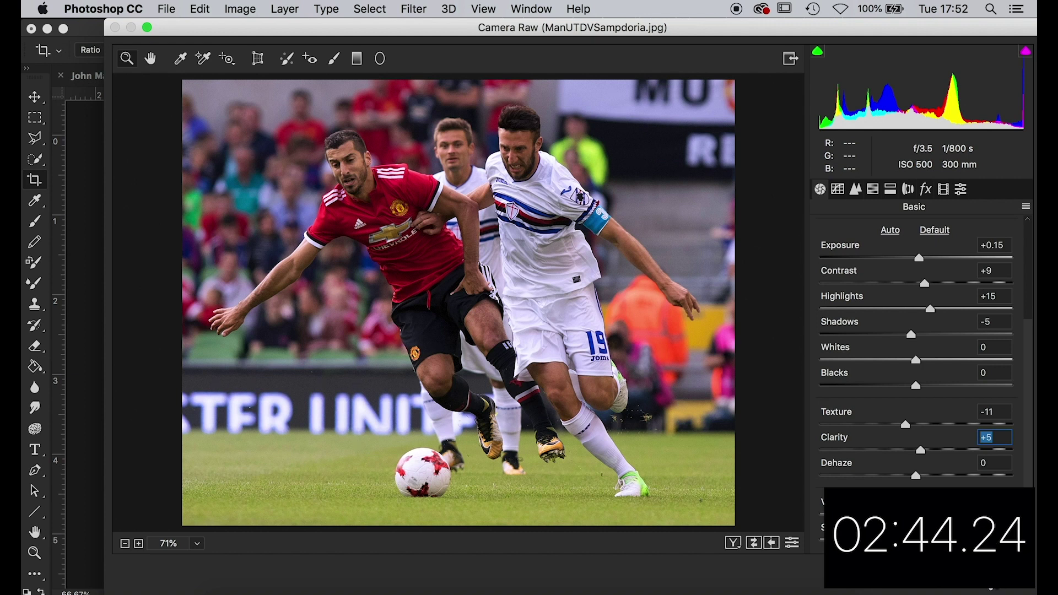
click(996, 589)
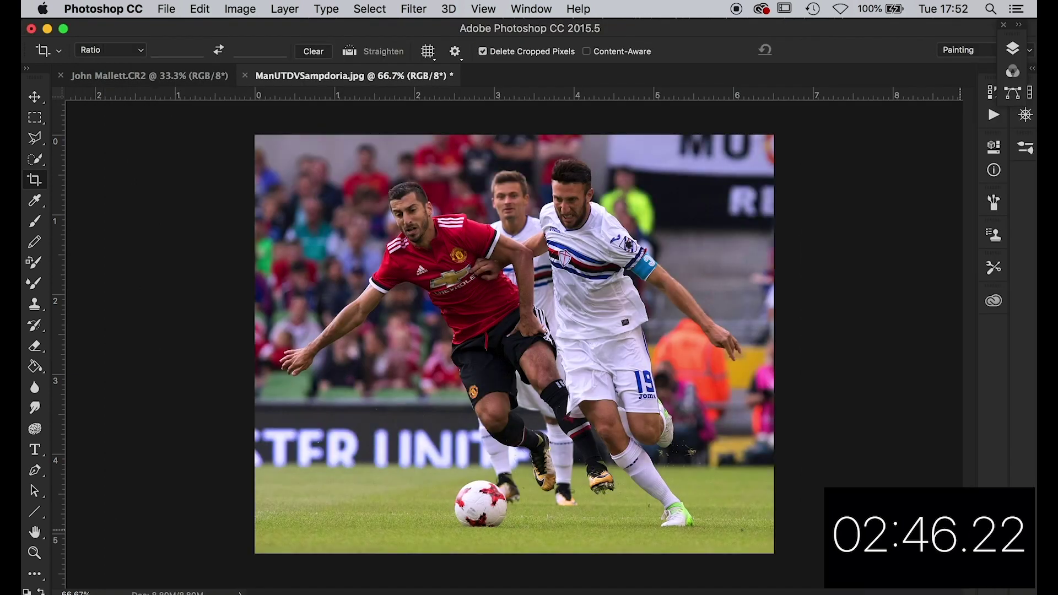
key(super+z)
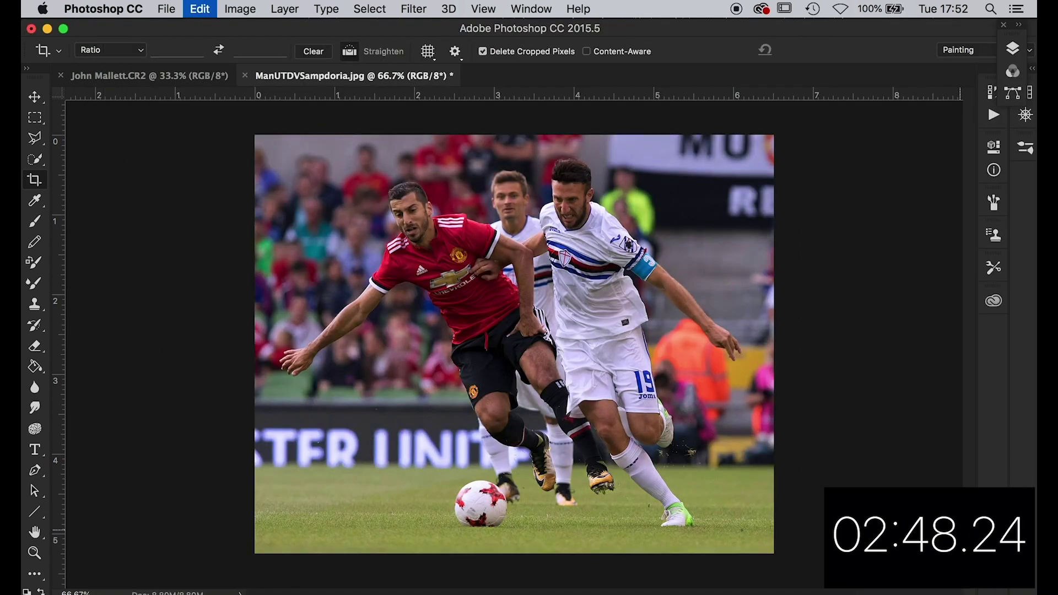
key(super+z)
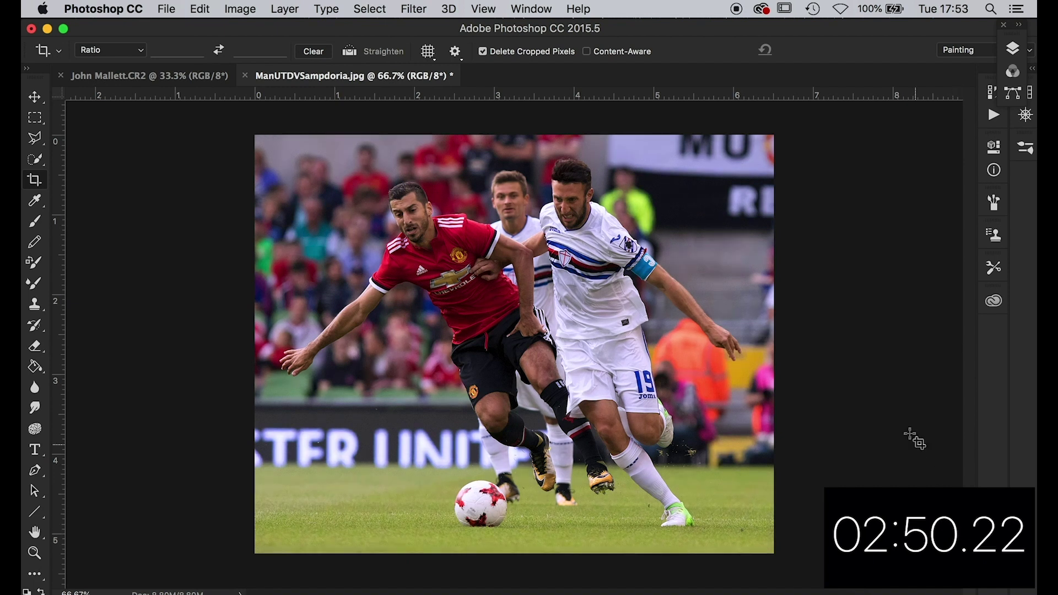
Step: Apply Brightness/Contrast to the football photo with Brightness at 8 and Contrast at 6
click(240, 10)
mouse_move(250, 55)
click(435, 52)
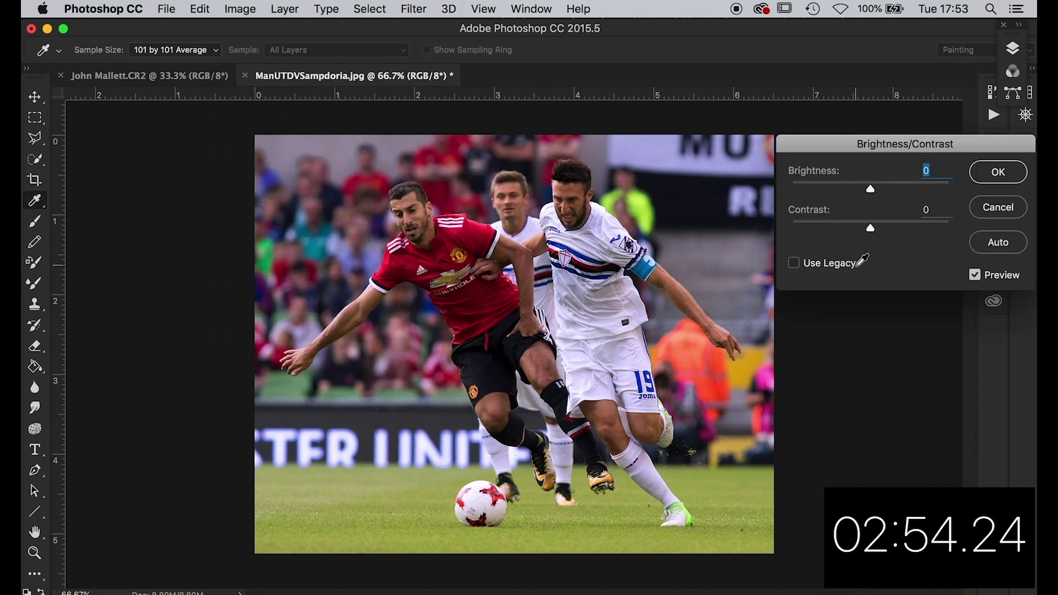
drag(871, 190, 874, 190)
mouse_move(870, 227)
mouse_down()
mouse_move(894, 227)
mouse_move(875, 230)
mouse_up()
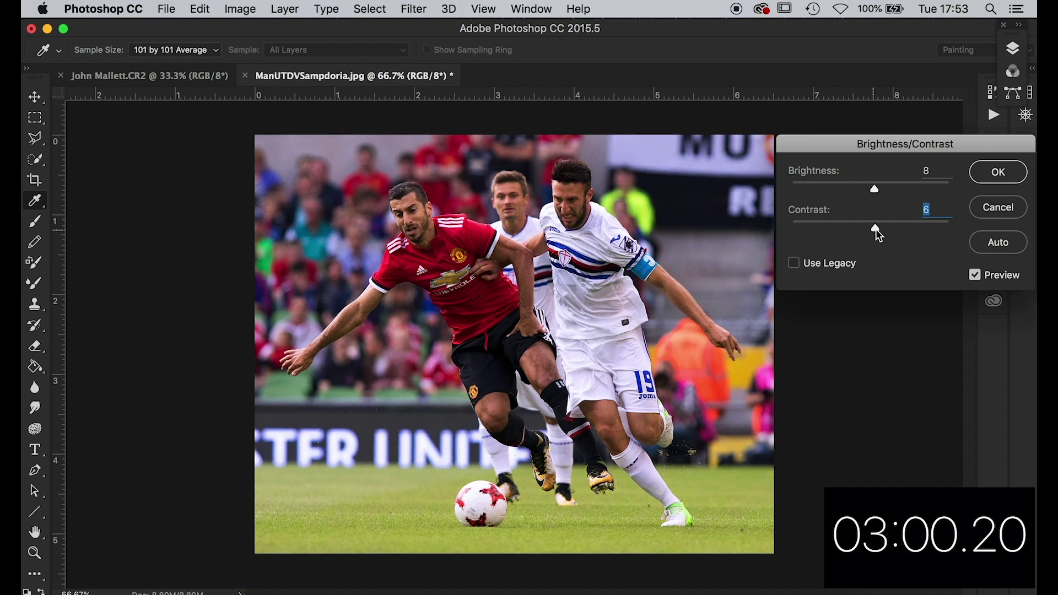
click(982, 175)
key(c)
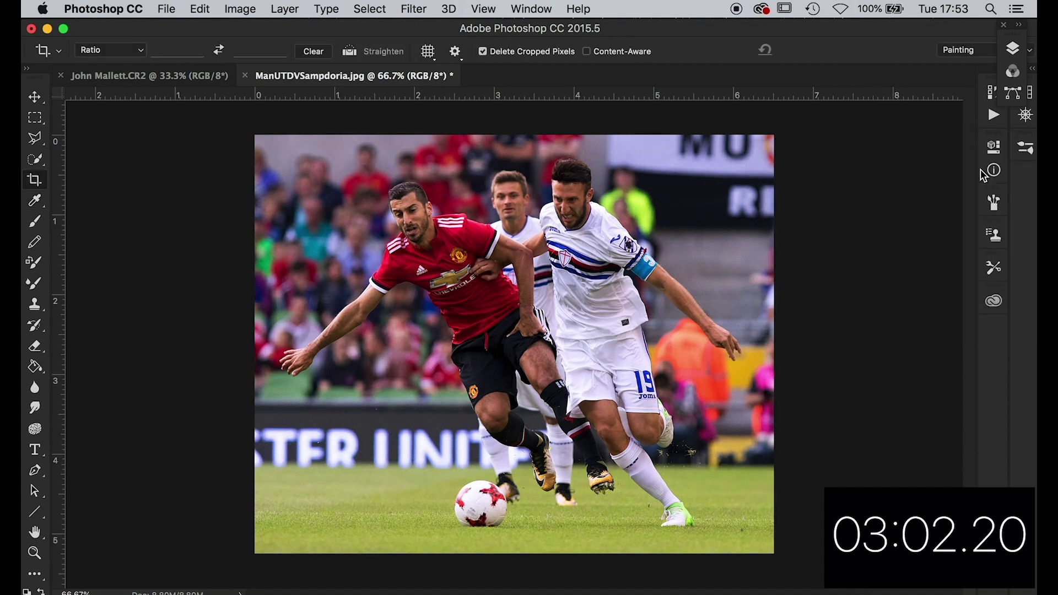
Step: Review the football photo in full screen mode and return to the standard screen mode
key(f)
key(f)
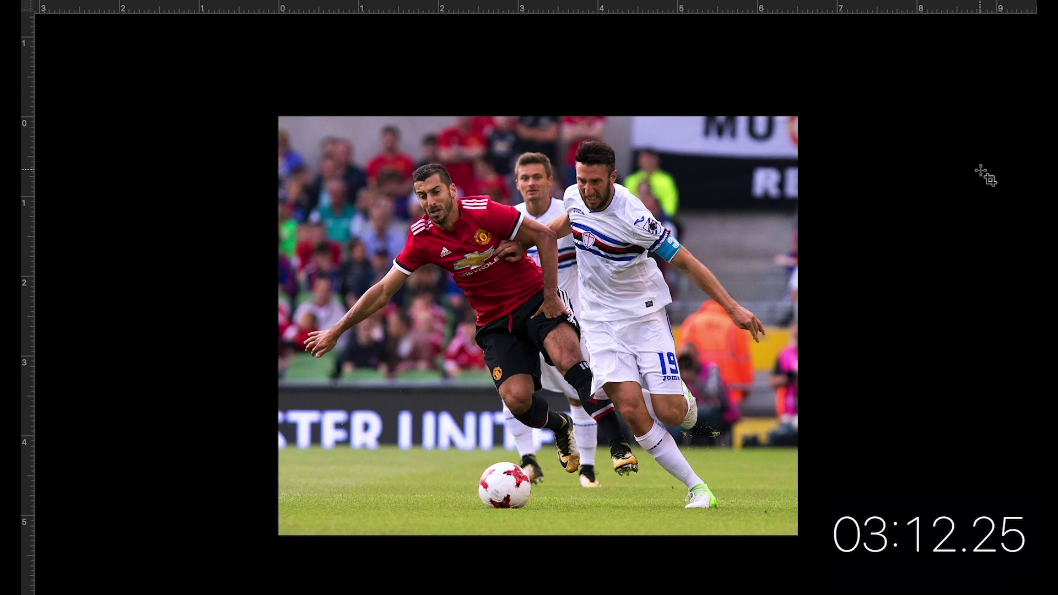
key(f)
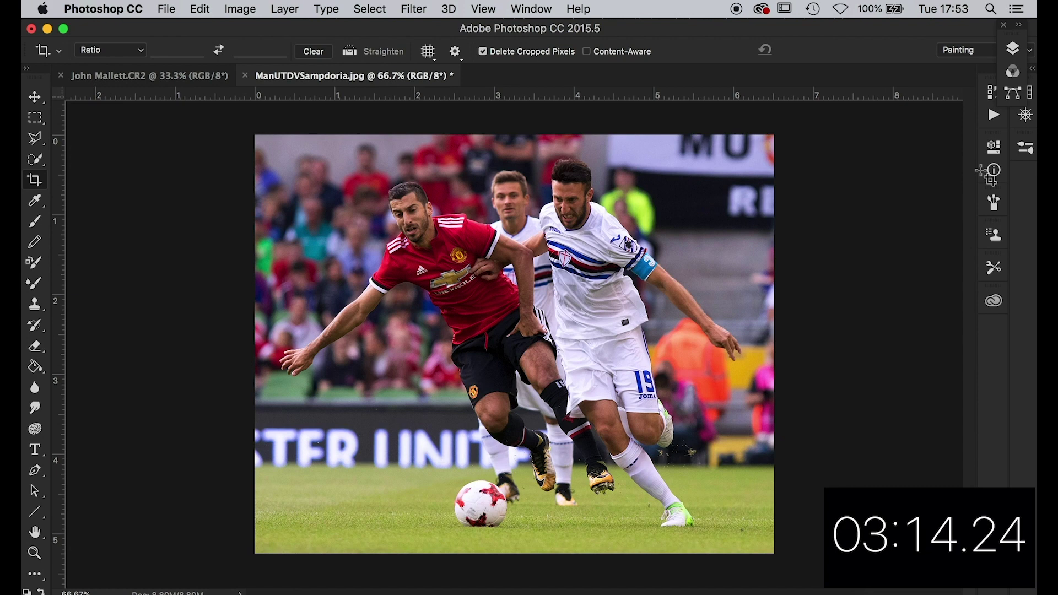
click(168, 10)
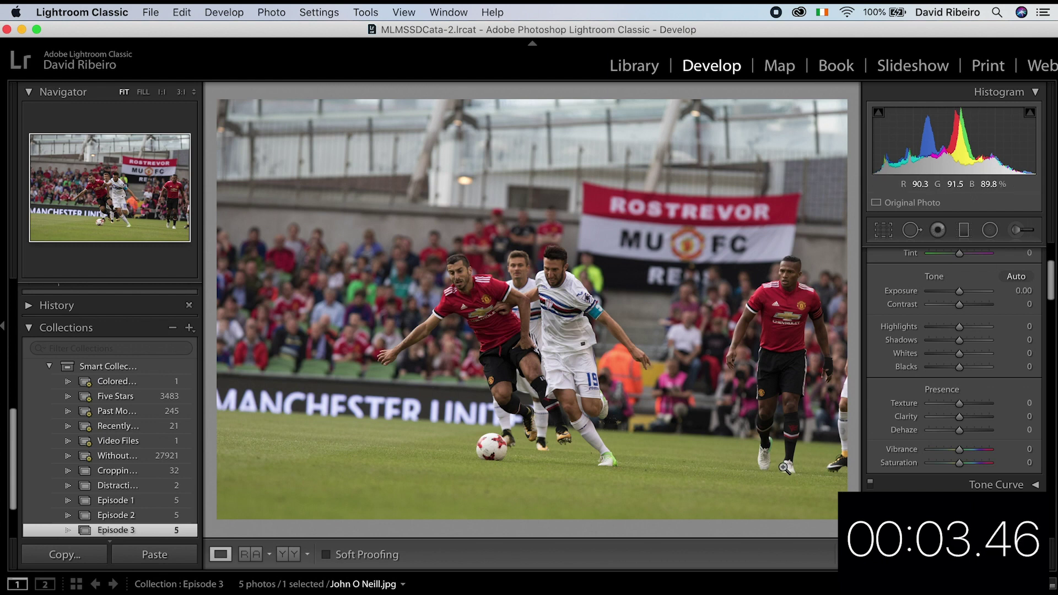
Step: In Lightroom Classic, straighten the football photo to an angle of -2.66 and crop it tightly around the players contesting the ball
click(883, 230)
drag(857, 531, 860, 496)
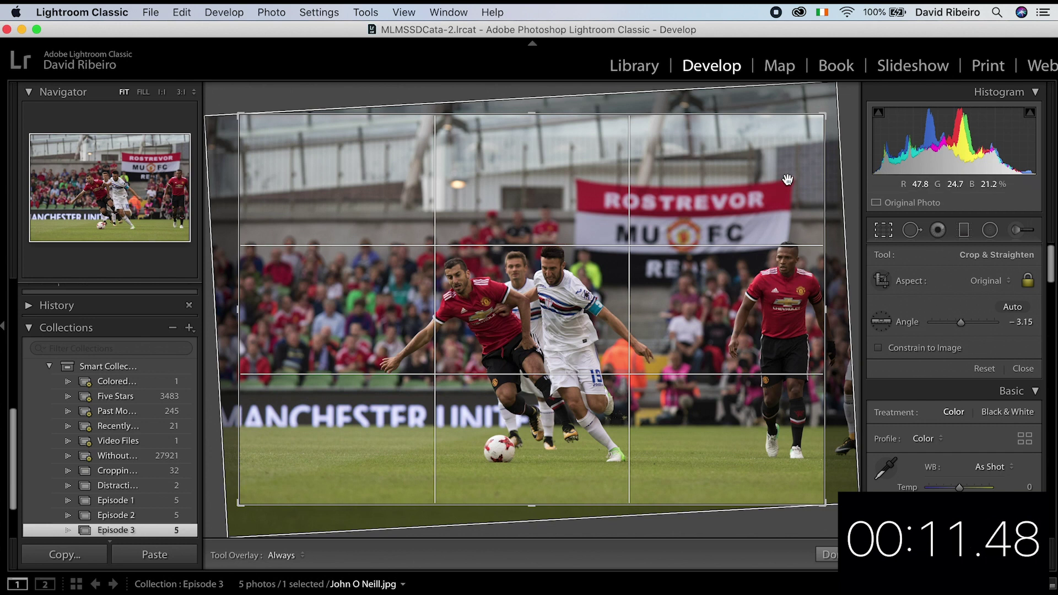
drag(824, 115, 728, 173)
drag(614, 269, 563, 292)
drag(754, 459, 761, 460)
drag(627, 340, 625, 342)
drag(761, 451, 760, 454)
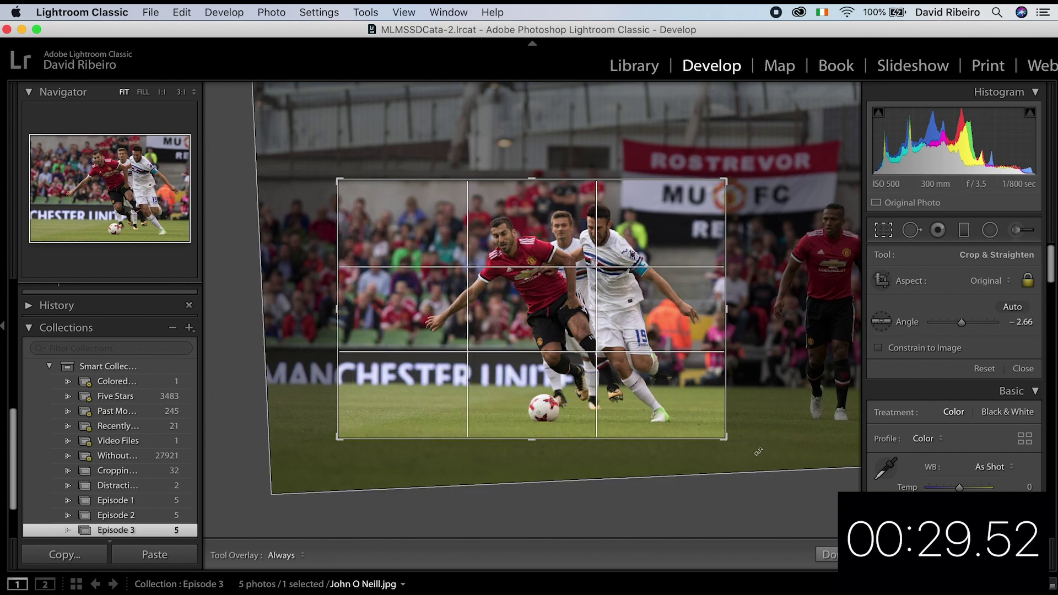
key(Return)
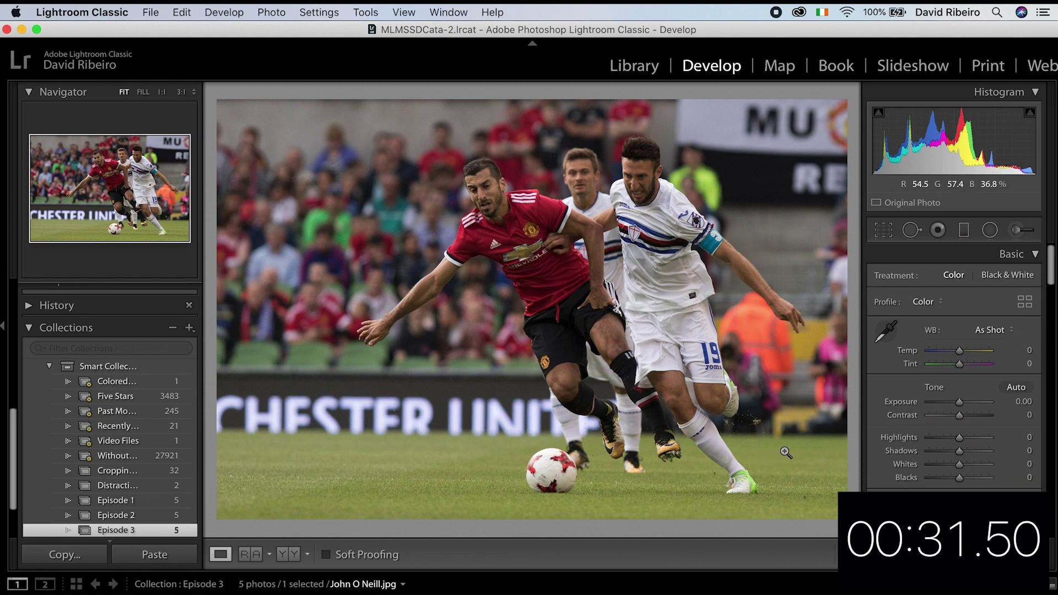
Step: Reposition the football photo slightly within the crop frame and apply the crop
click(882, 230)
drag(690, 320, 673, 343)
key(Return)
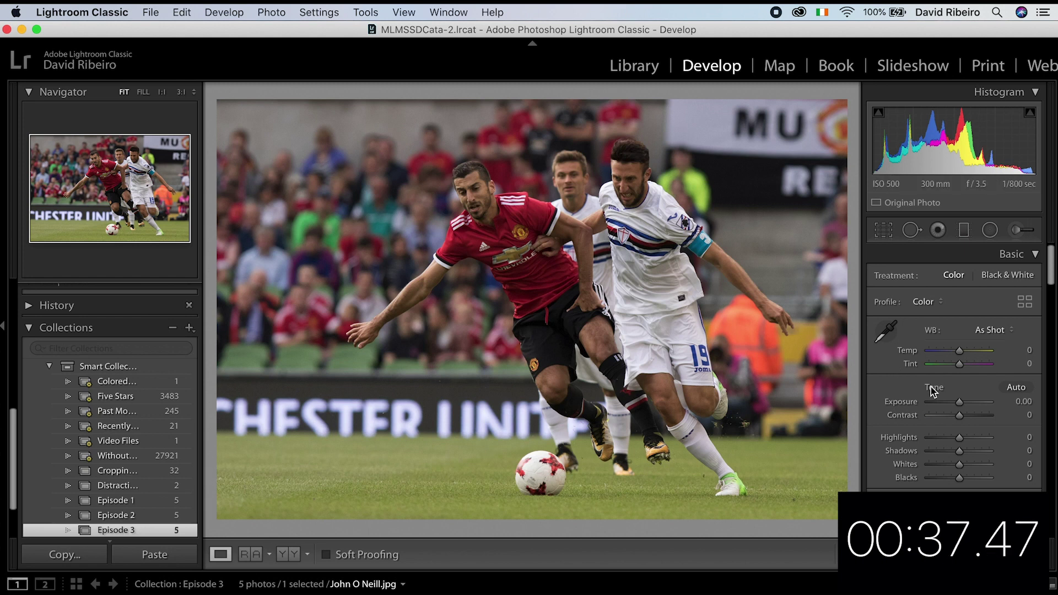
Step: Set the football photo's Exposure to +0.50, Highlights to -18, Shadows to +17, and both Whites and Blacks to +31
drag(959, 402, 962, 408)
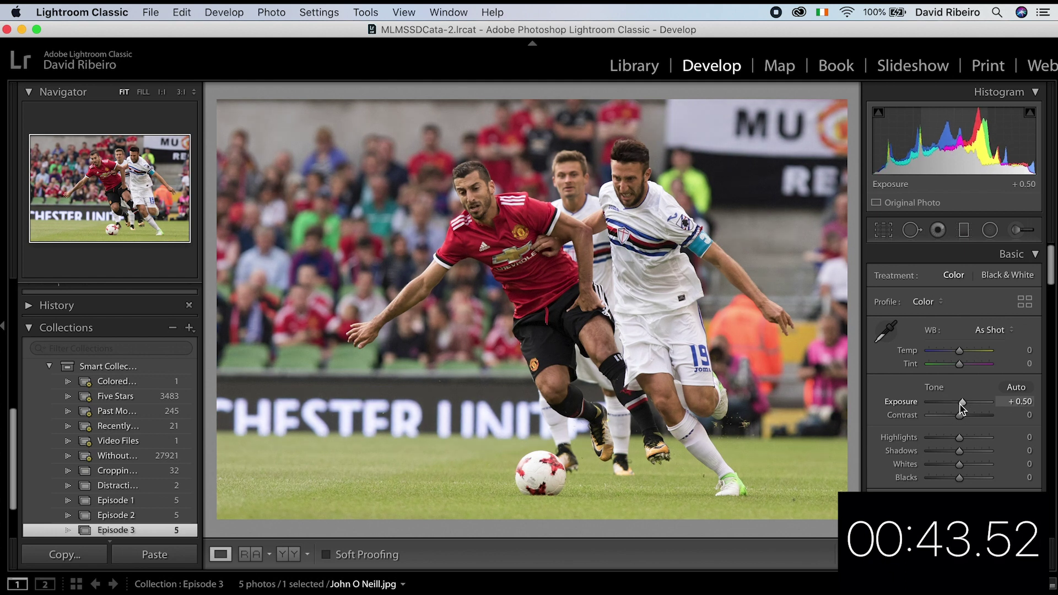
drag(960, 442, 955, 444)
click(959, 444)
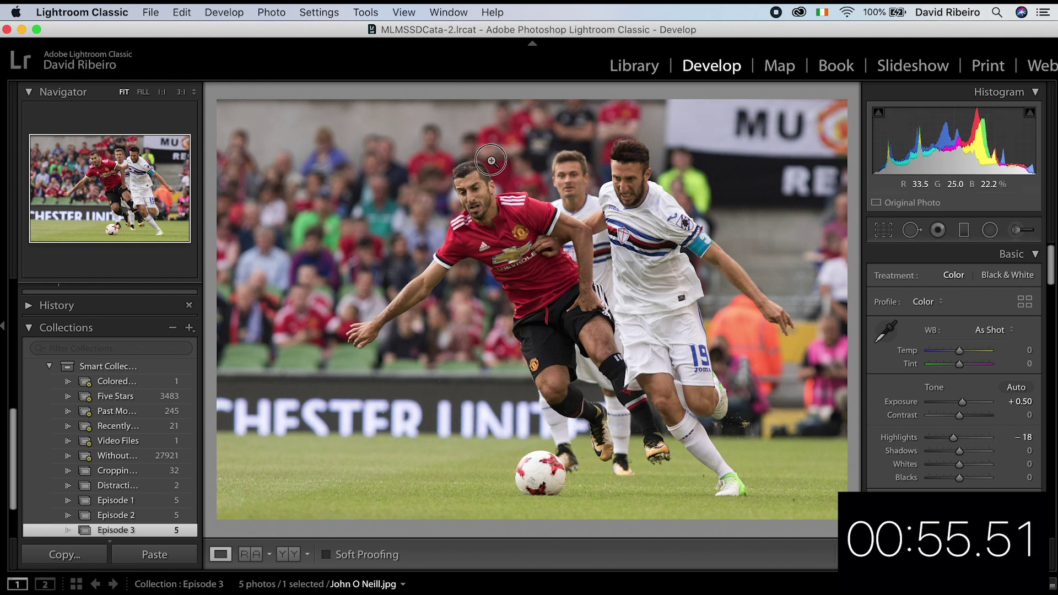
click(619, 331)
click(619, 331)
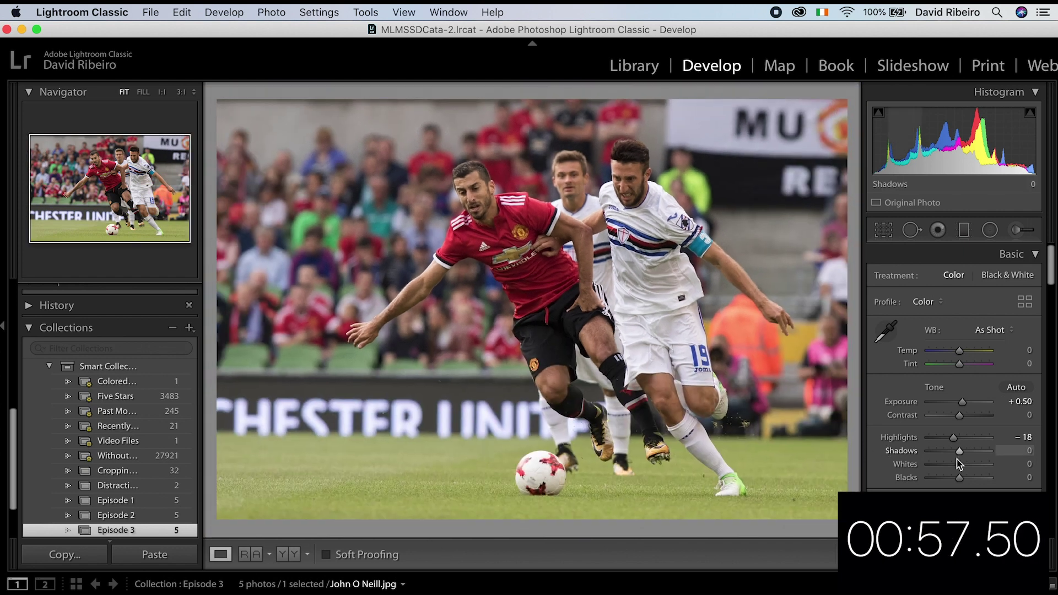
drag(959, 455, 970, 467)
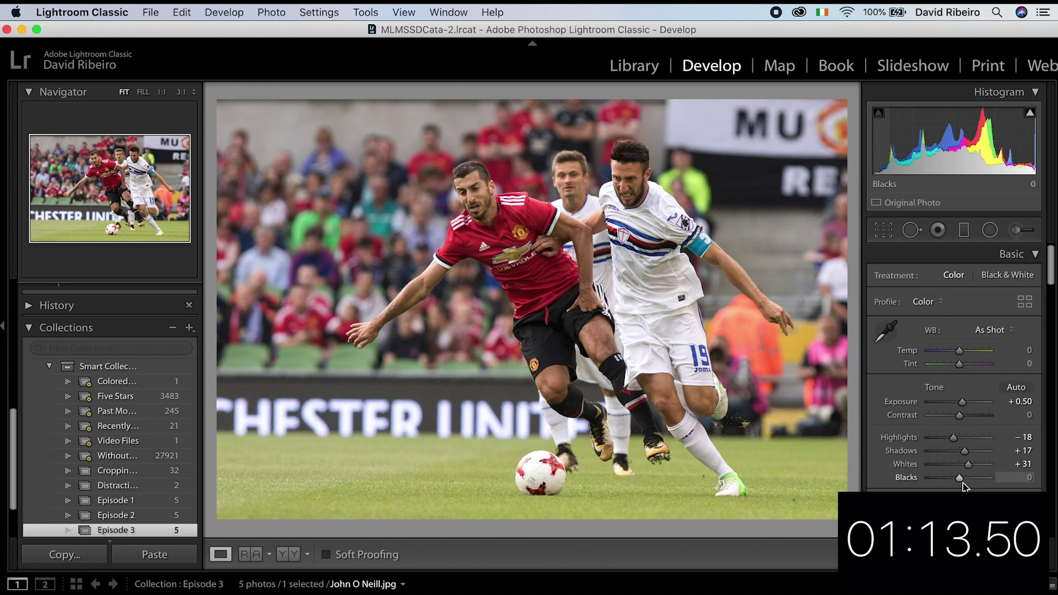
drag(960, 478, 972, 485)
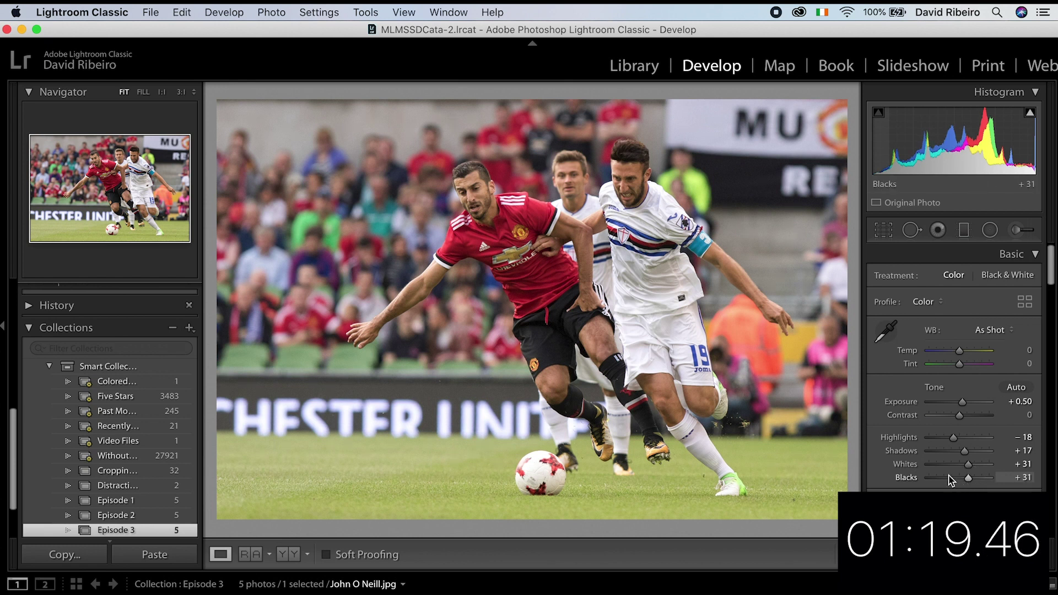
Step: Raise the football photo's Vibrance to +9, Saturation to +7 and Contrast to +11
scroll(972, 469, down, 3)
scroll(975, 469, down, 1)
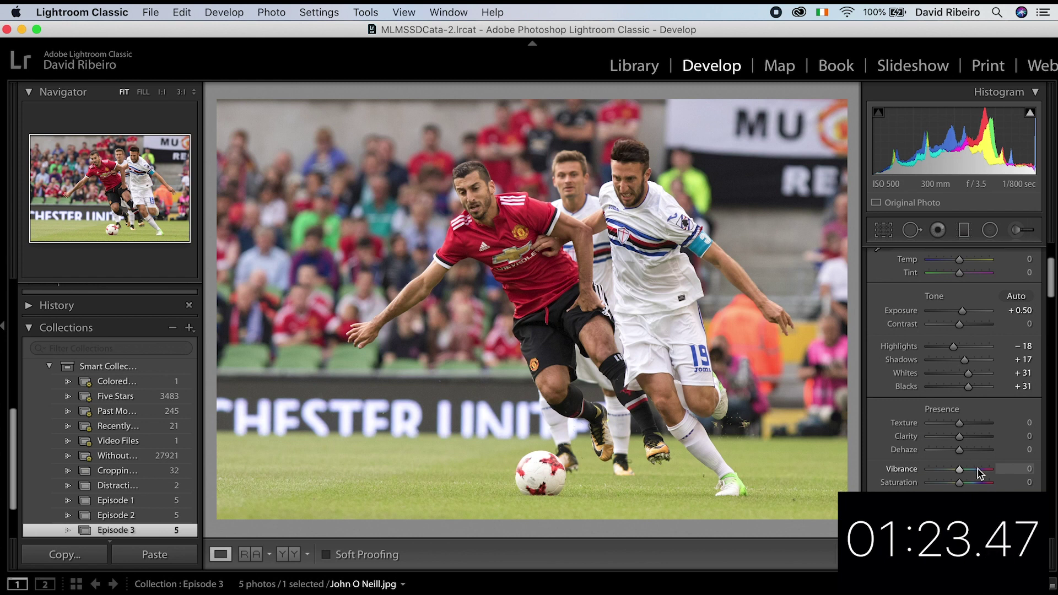
drag(960, 483, 964, 472)
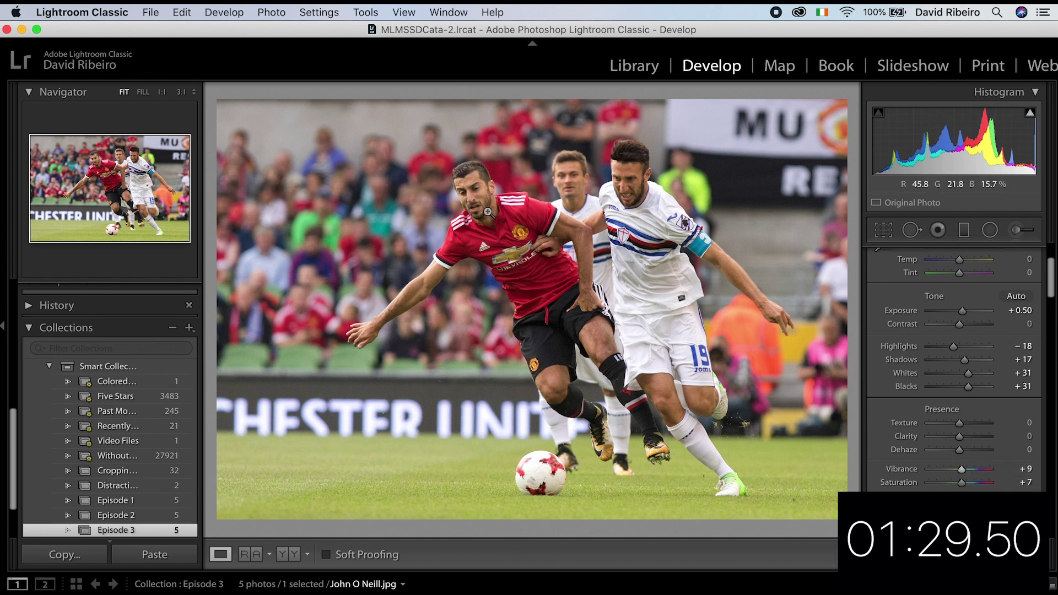
click(478, 207)
click(553, 258)
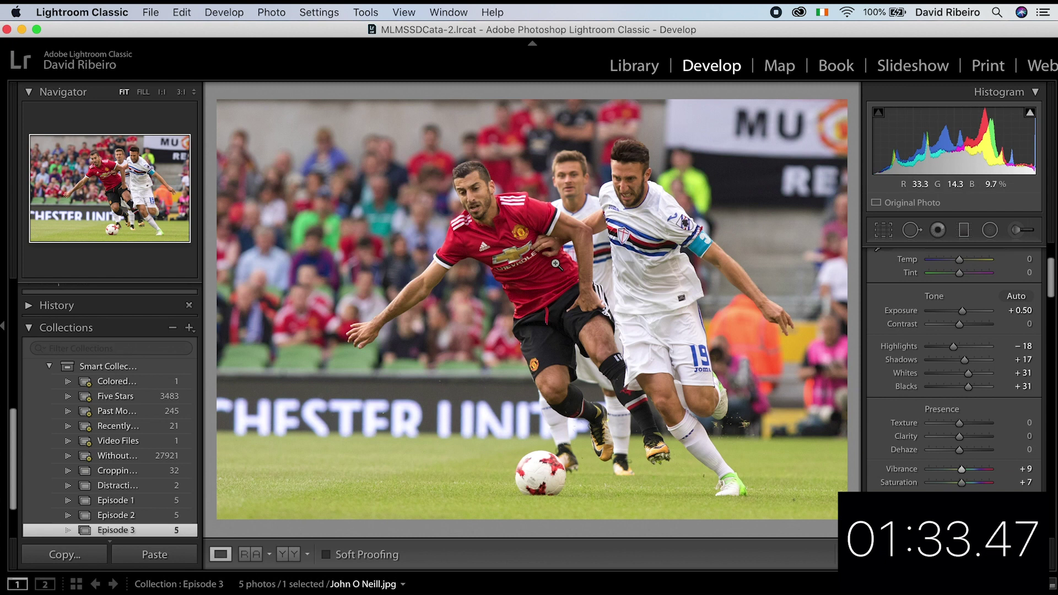
scroll(997, 403, up, 3)
drag(959, 417, 962, 420)
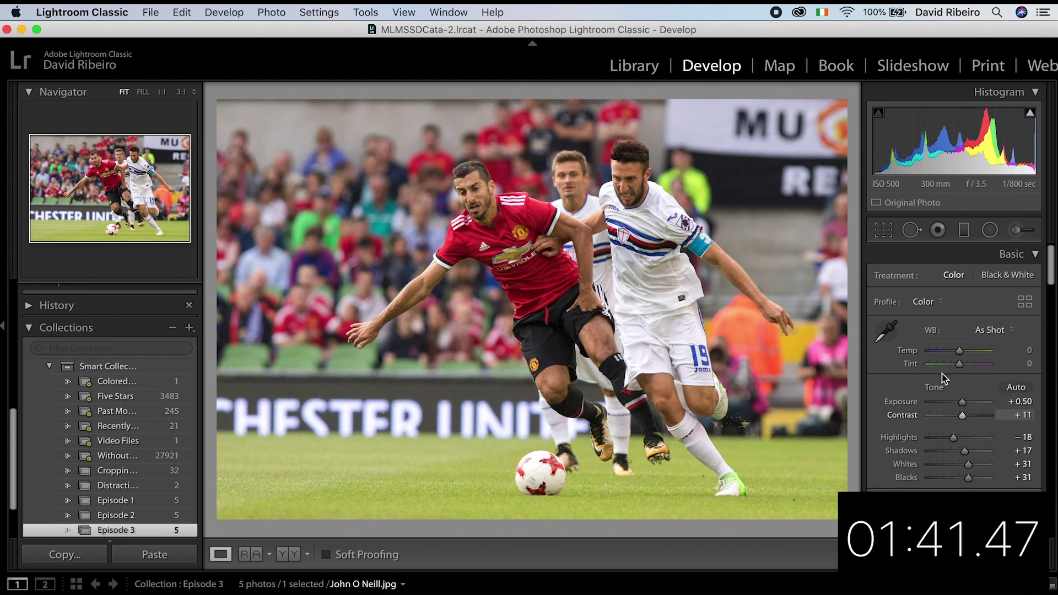
Step: Examine the cropped photo and its capture metadata in the Library module, and return to the Sharpening settings in Develop
key(e)
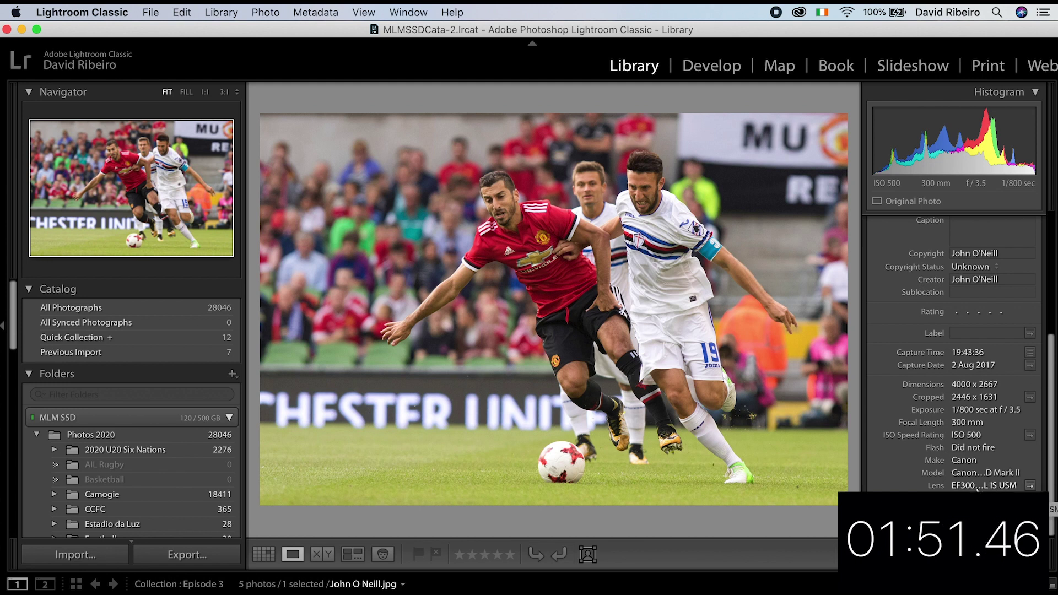
click(710, 66)
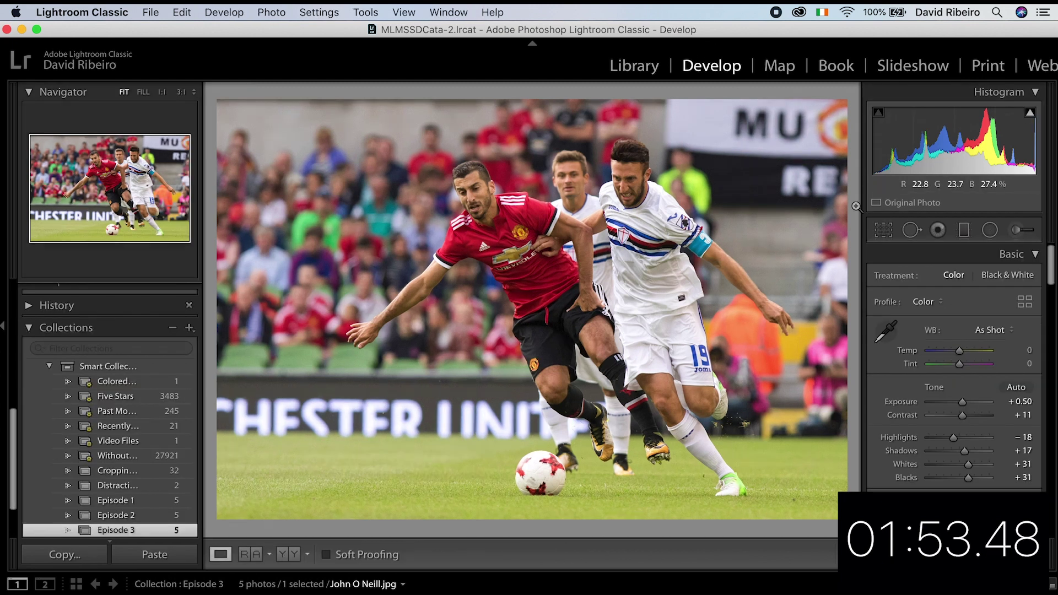
scroll(1014, 454, down, 5)
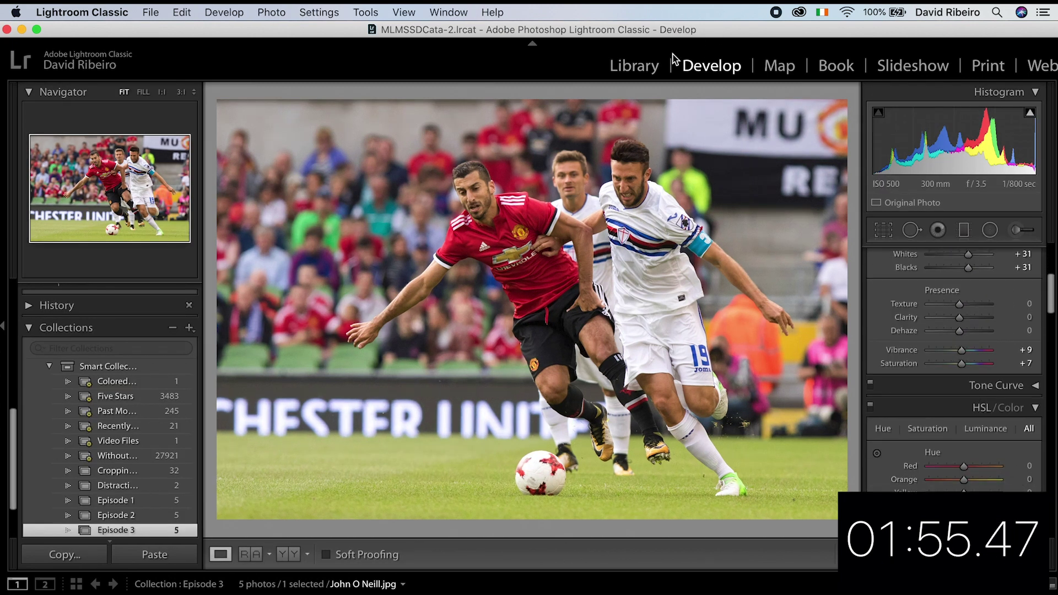
key(e)
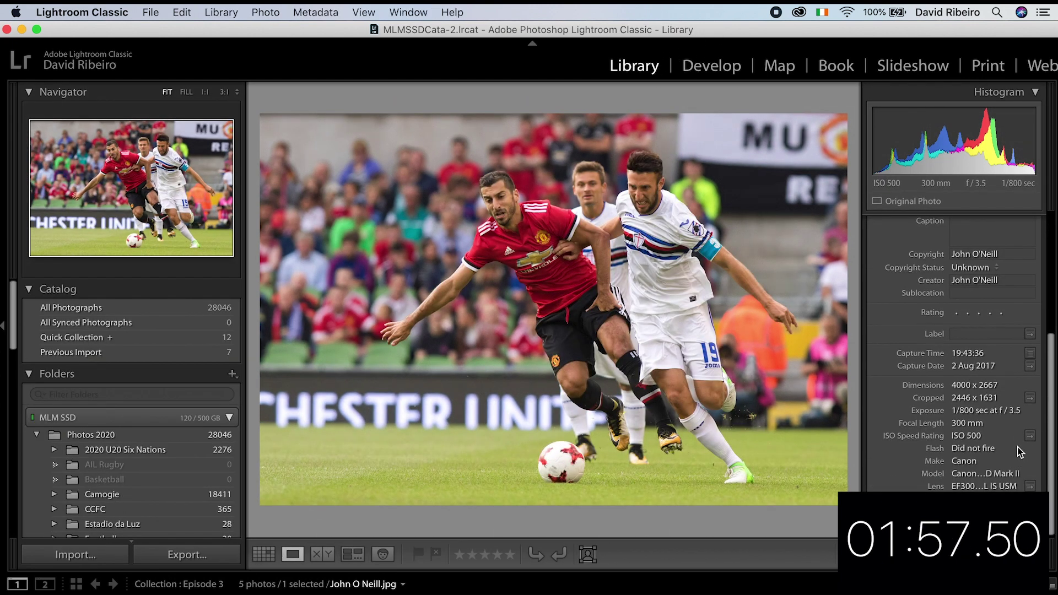
click(711, 66)
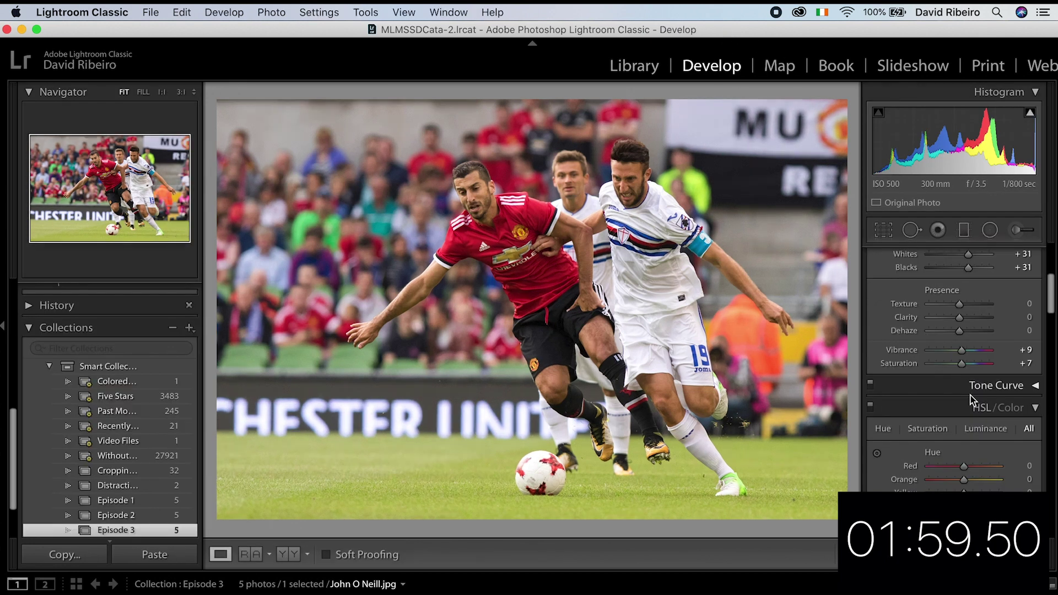
scroll(974, 402, down, 10)
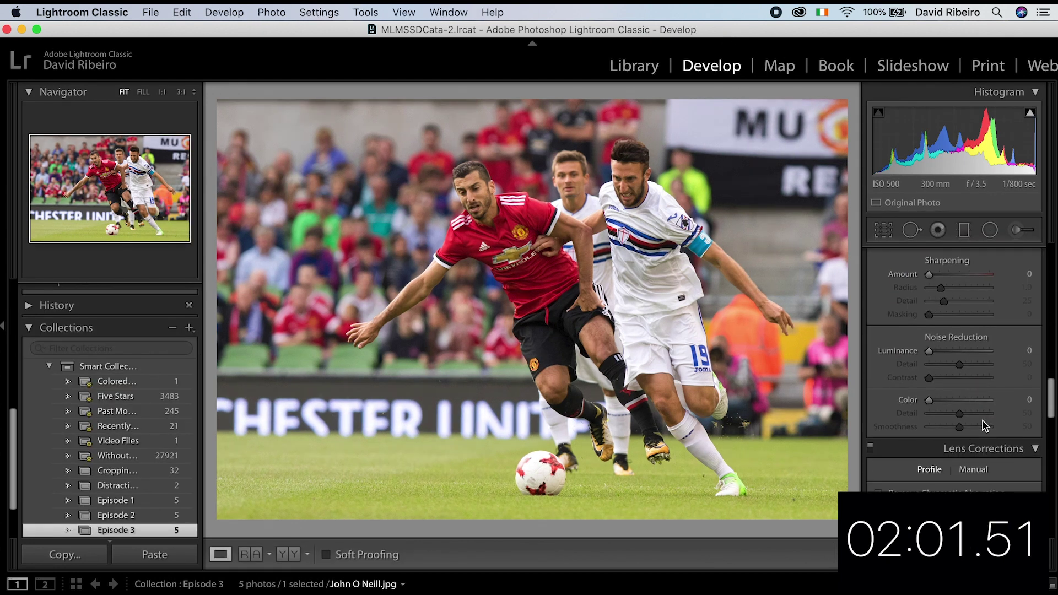
Step: Remove the football photo's chromatic aberration and enable lens profile corrections with Canon as the make
click(940, 319)
click(940, 333)
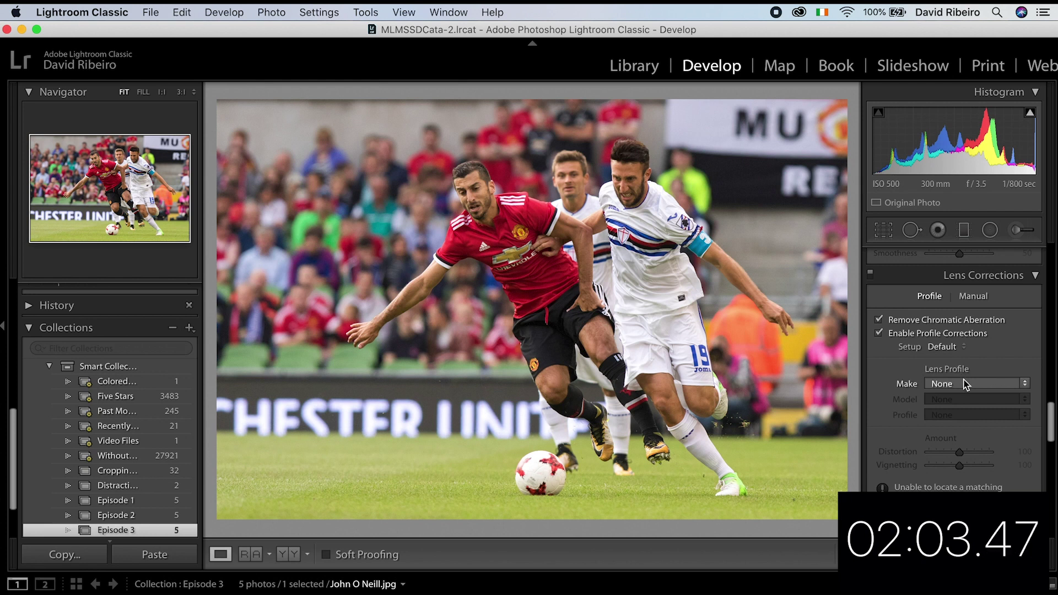
click(970, 383)
click(958, 411)
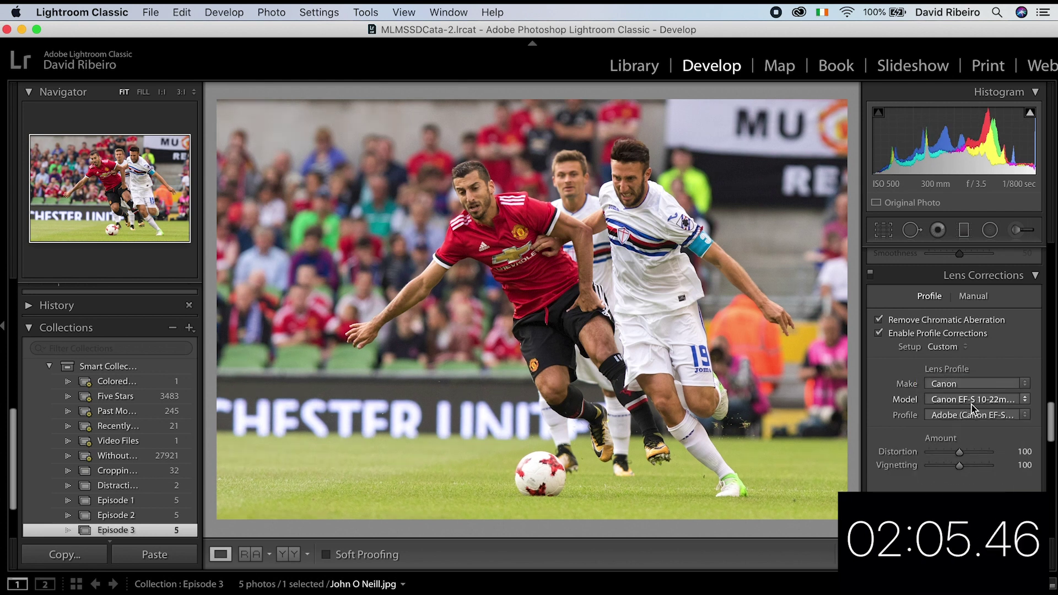
Step: Check the available Canon lens models without choosing a different one, and turn profile corrections off
click(974, 401)
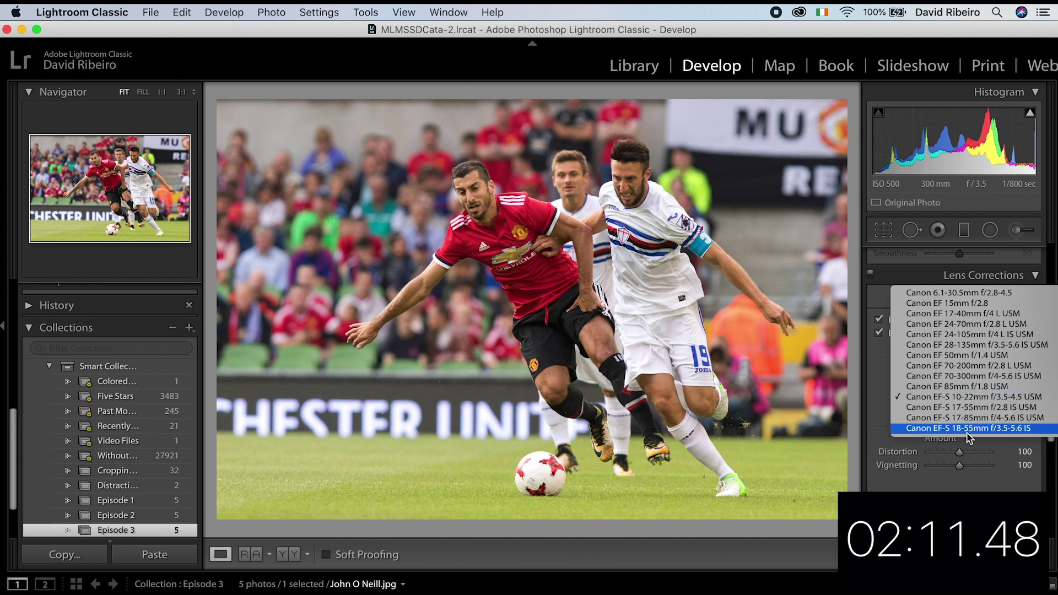
click(880, 370)
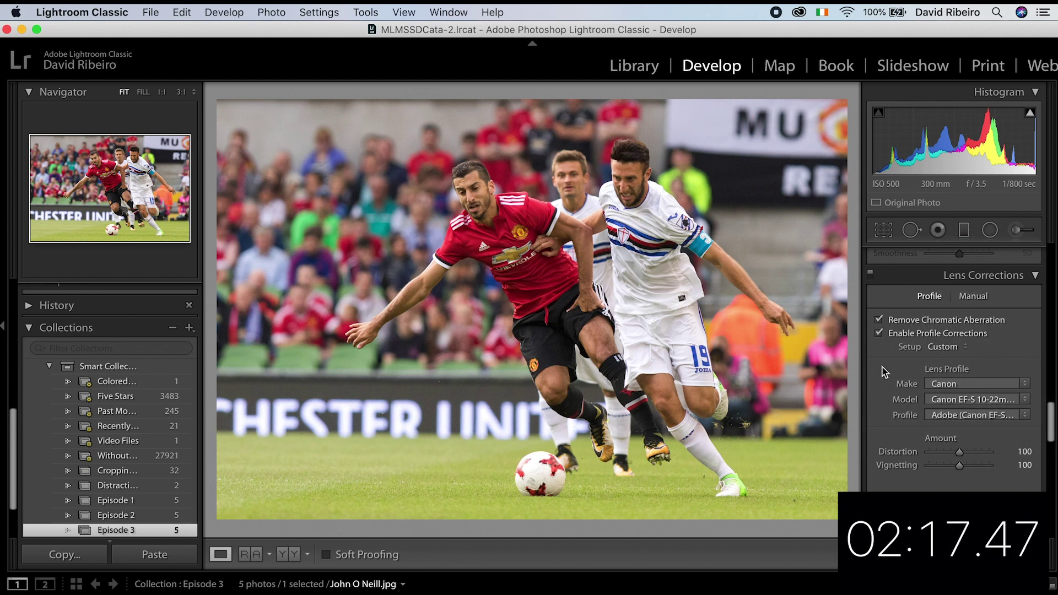
click(929, 335)
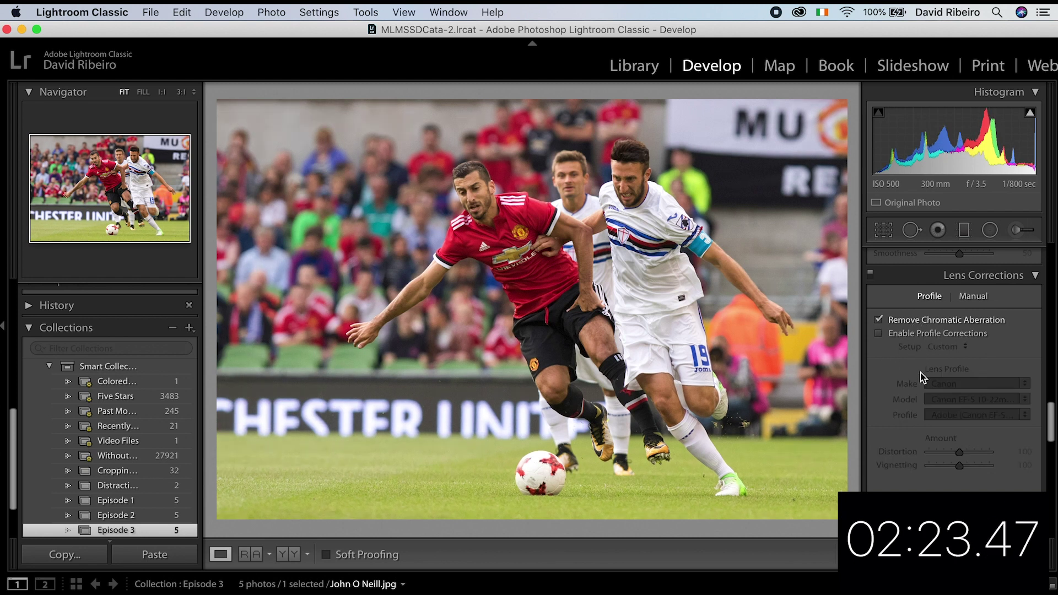
Step: Compare the football photo before and after editing side by side, temporarily hiding the side panels for a larger view
scroll(931, 397, up, 5)
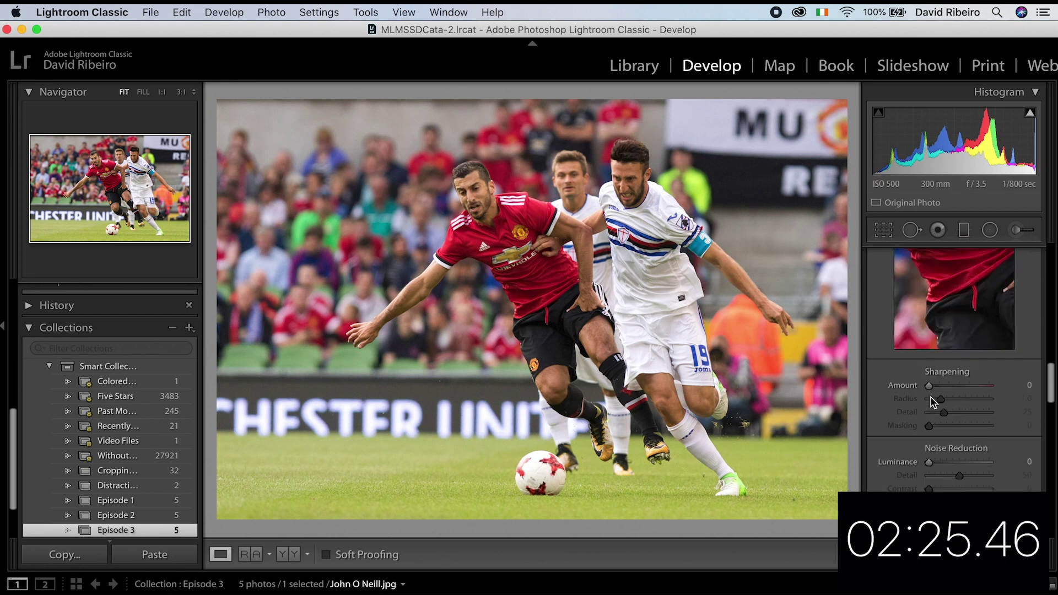
scroll(930, 398, up, 10)
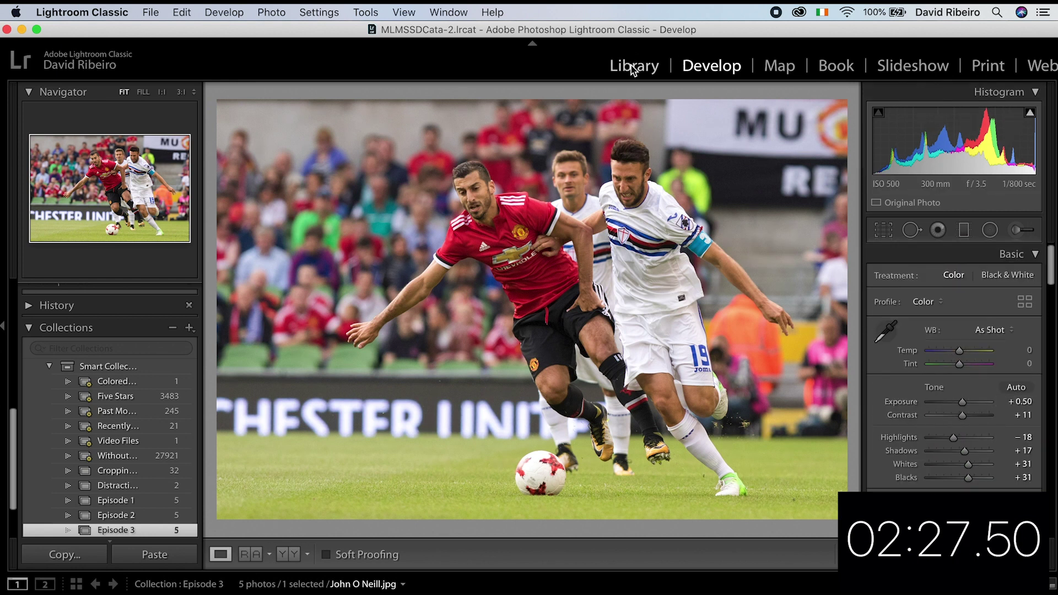
key(y)
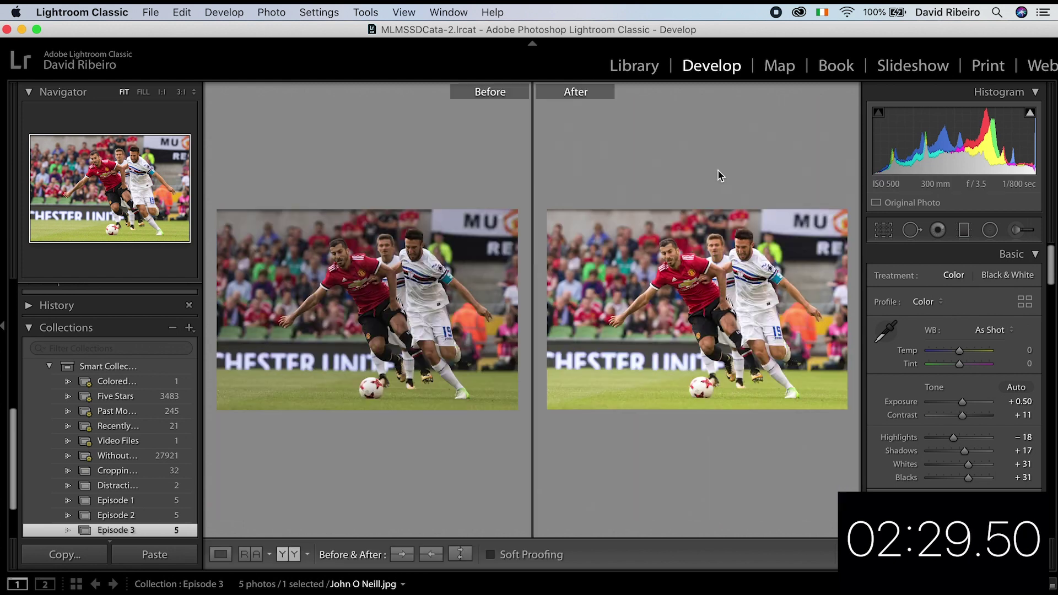
key(Tab)
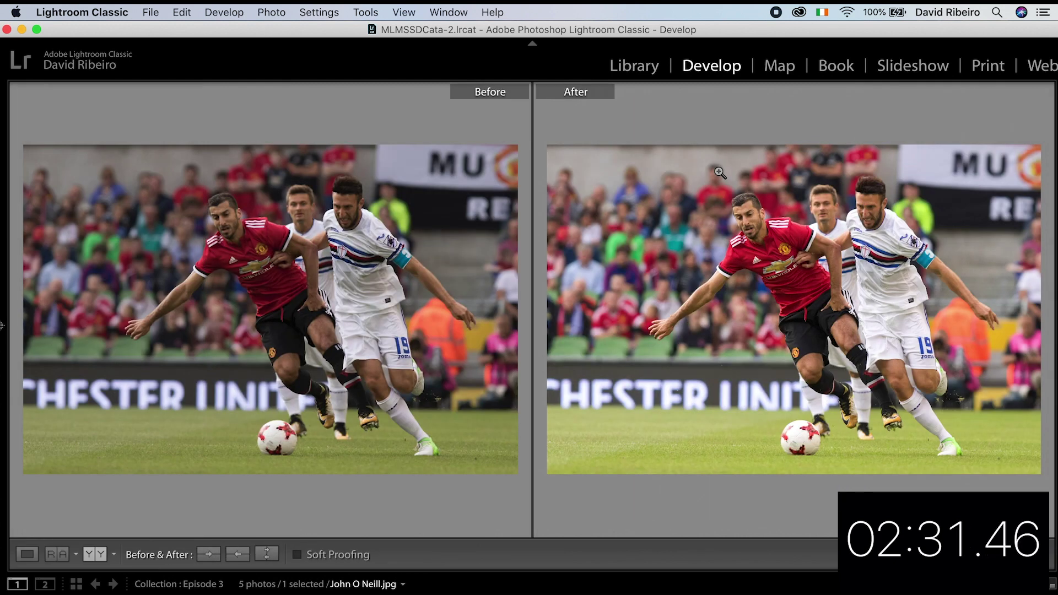
key(Tab)
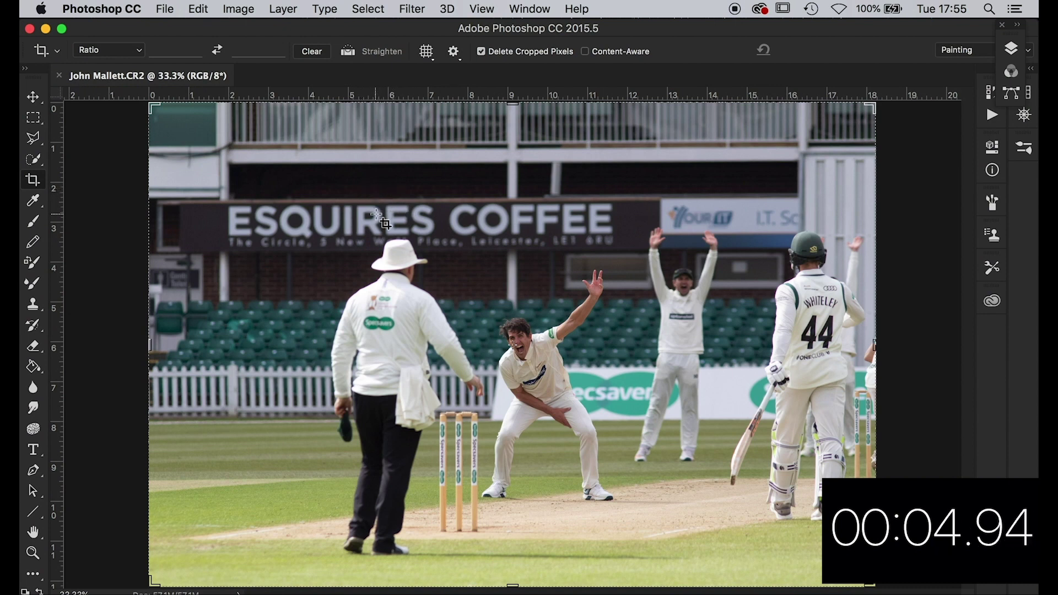
Step: In Photoshop, tighten the cricket photo's crop on all four sides to about 12 by 9.5 in around the umpire, bowler and fielder
drag(158, 118, 236, 116)
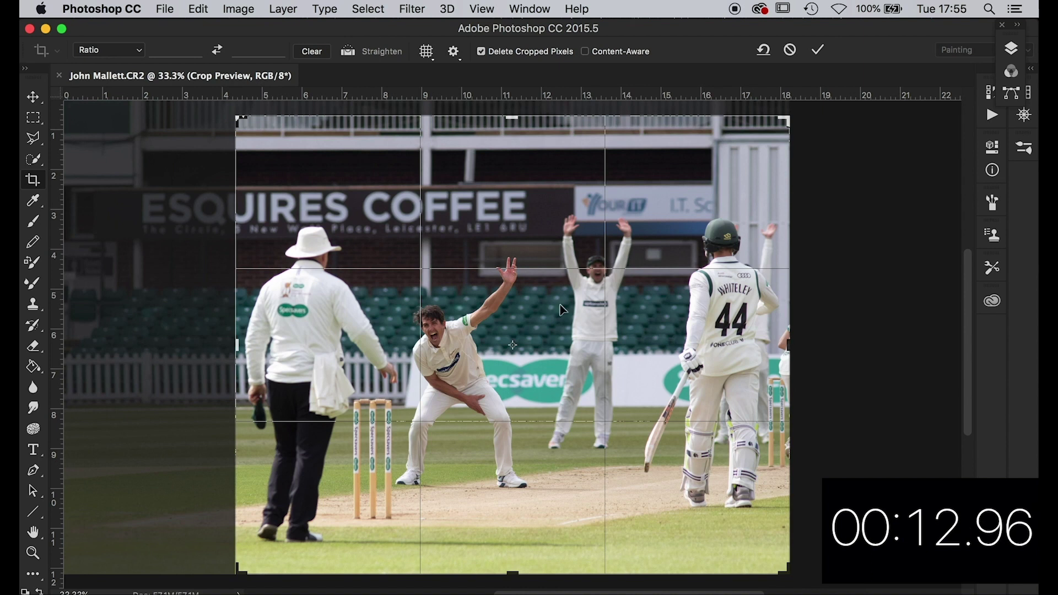
drag(799, 346, 757, 346)
drag(512, 118, 513, 156)
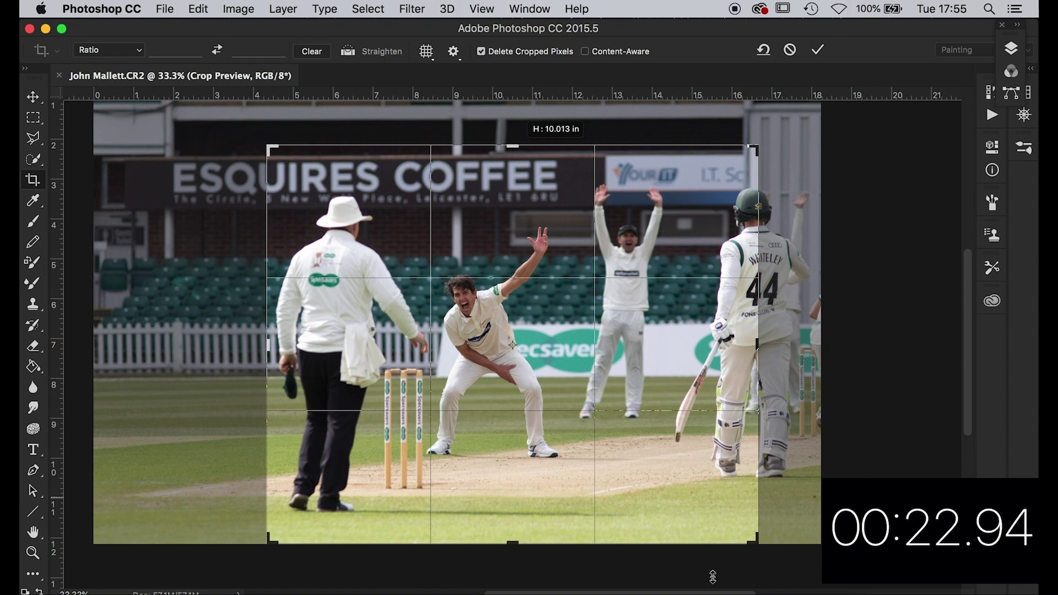
drag(511, 543, 510, 530)
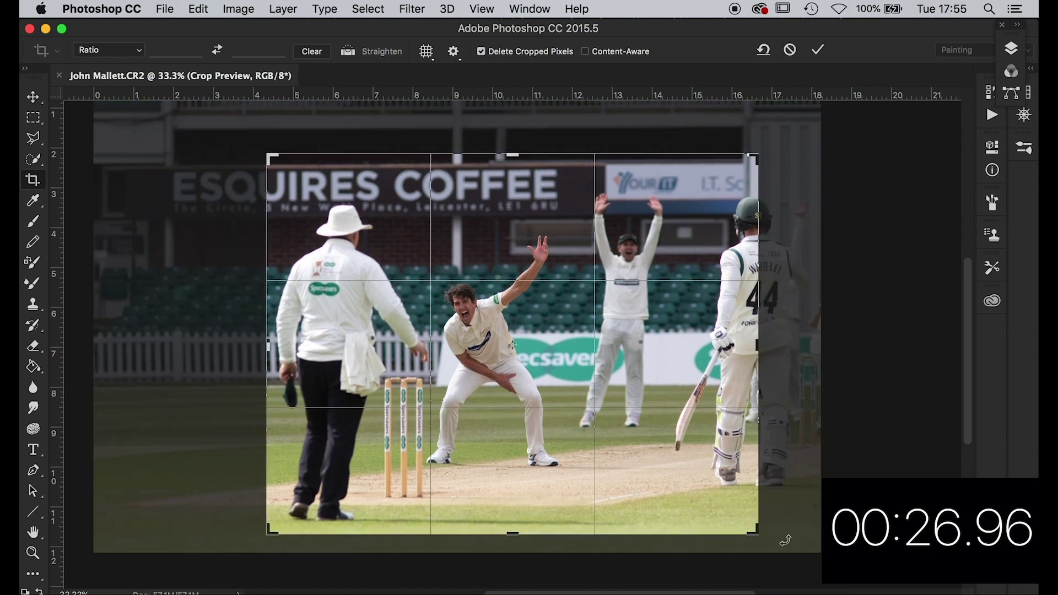
Step: Straighten the cricket photo by rotating it slightly within the crop frame, and apply the crop
drag(785, 540, 784, 542)
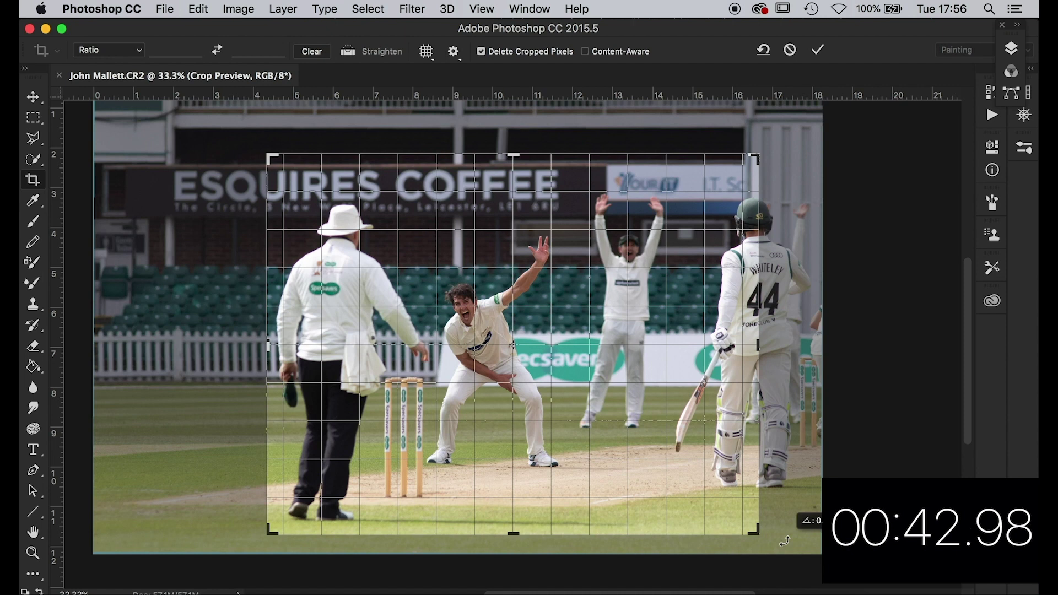
drag(784, 542, 785, 542)
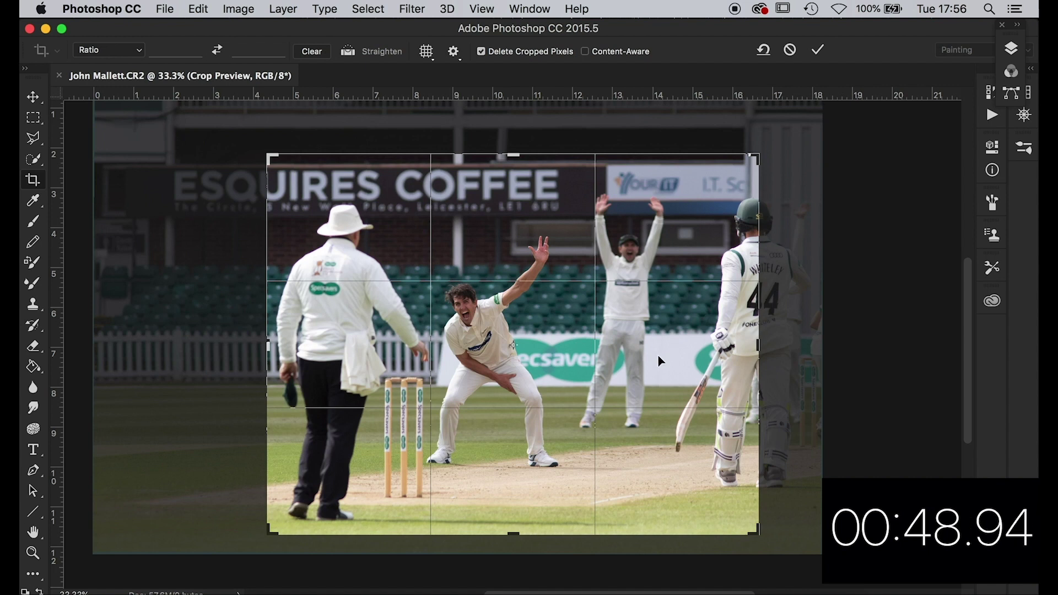
key(Return)
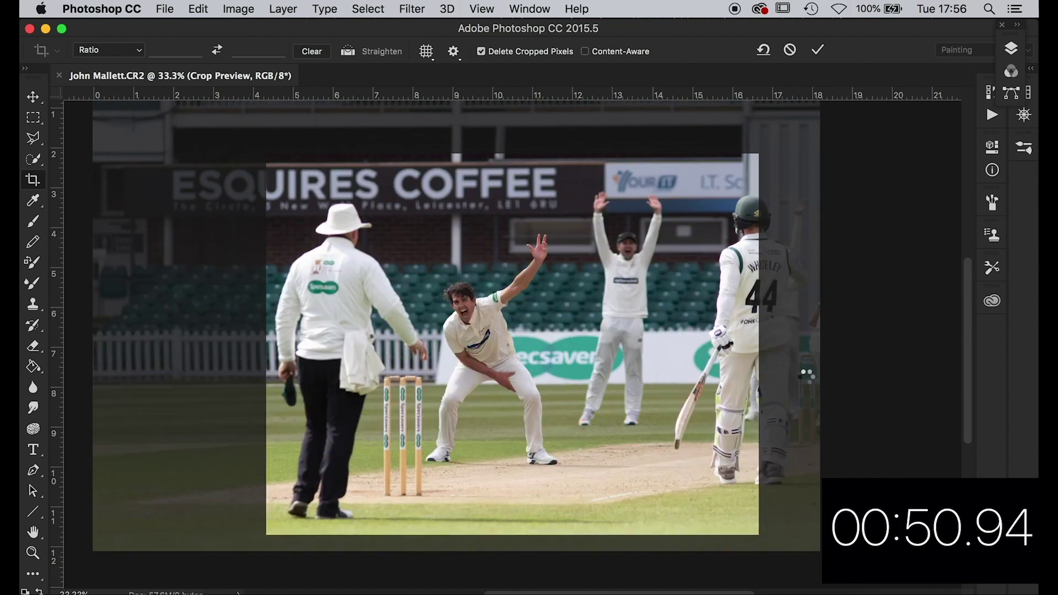